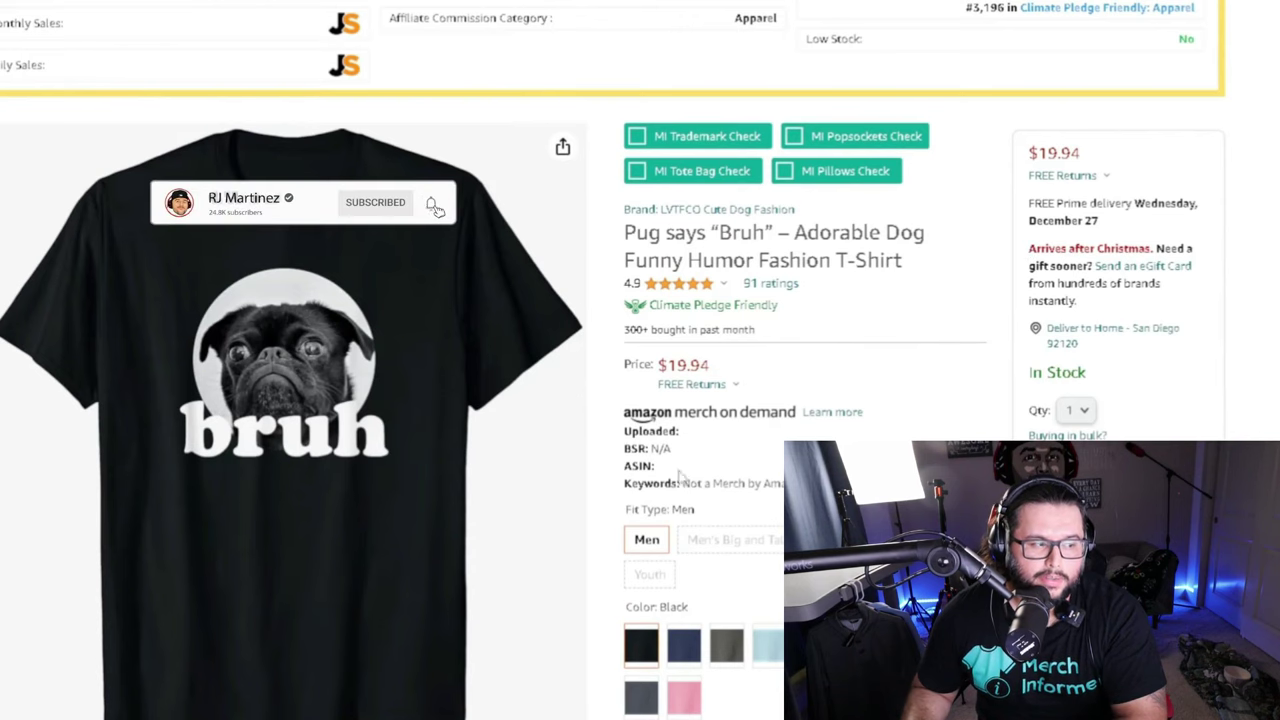
Highlight the pug shirt's 'Arrives after Christmas.' delivery notice on its Amazon page
{"action": "scroll", "coordinate": [679, 477], "scroll_direction": "down", "scroll_amount": 1}
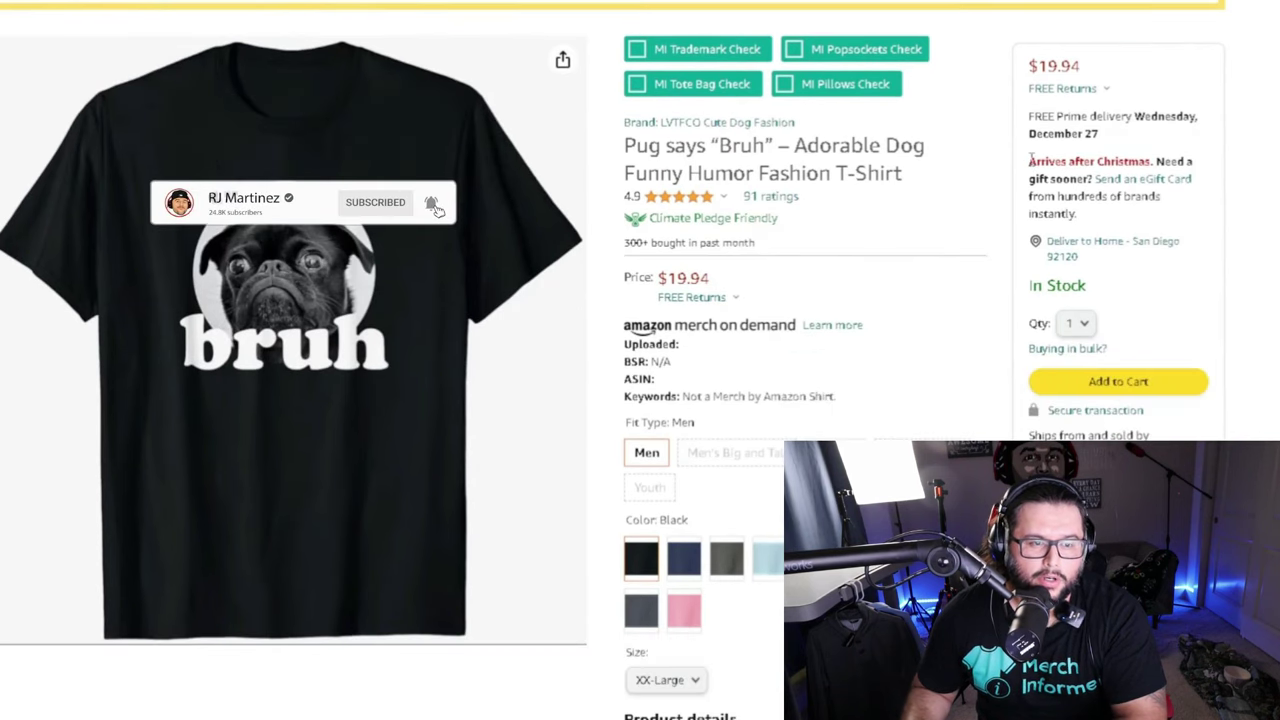
{"action": "left_click_drag", "start_coordinate": [1031, 160], "coordinate": [1158, 155]}
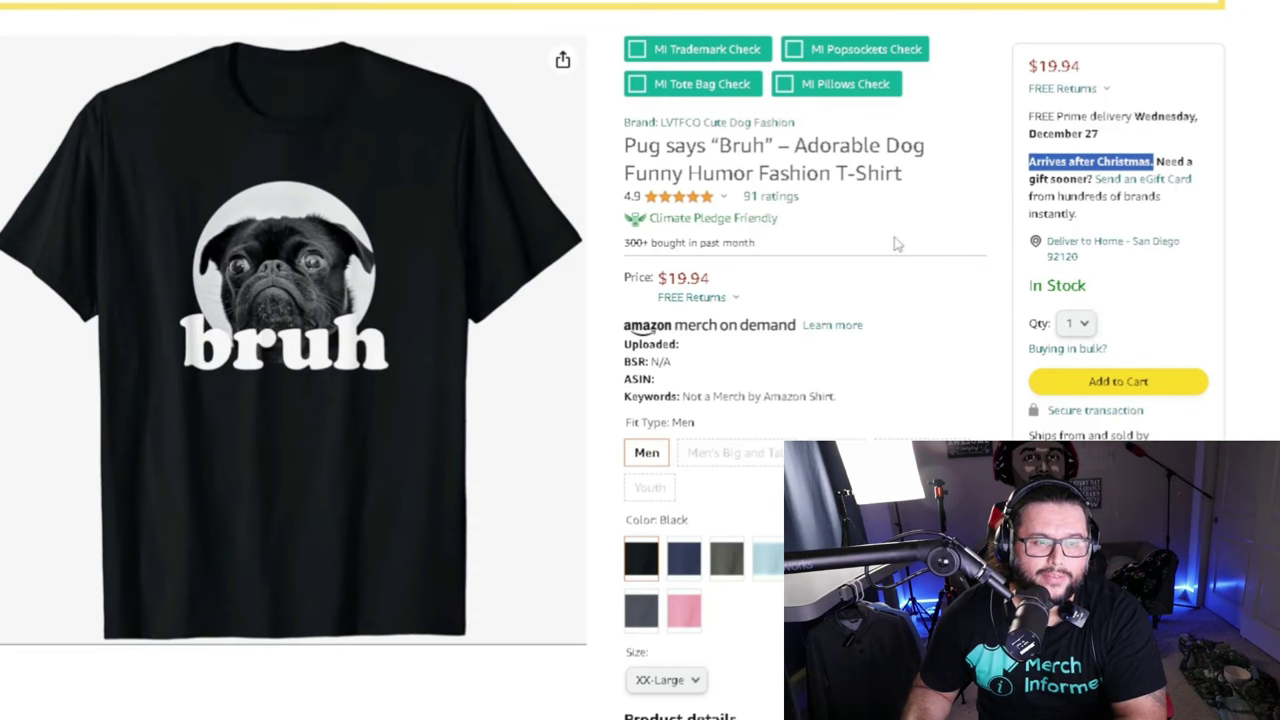
{"action": "left_click", "coordinate": [951, 183]}
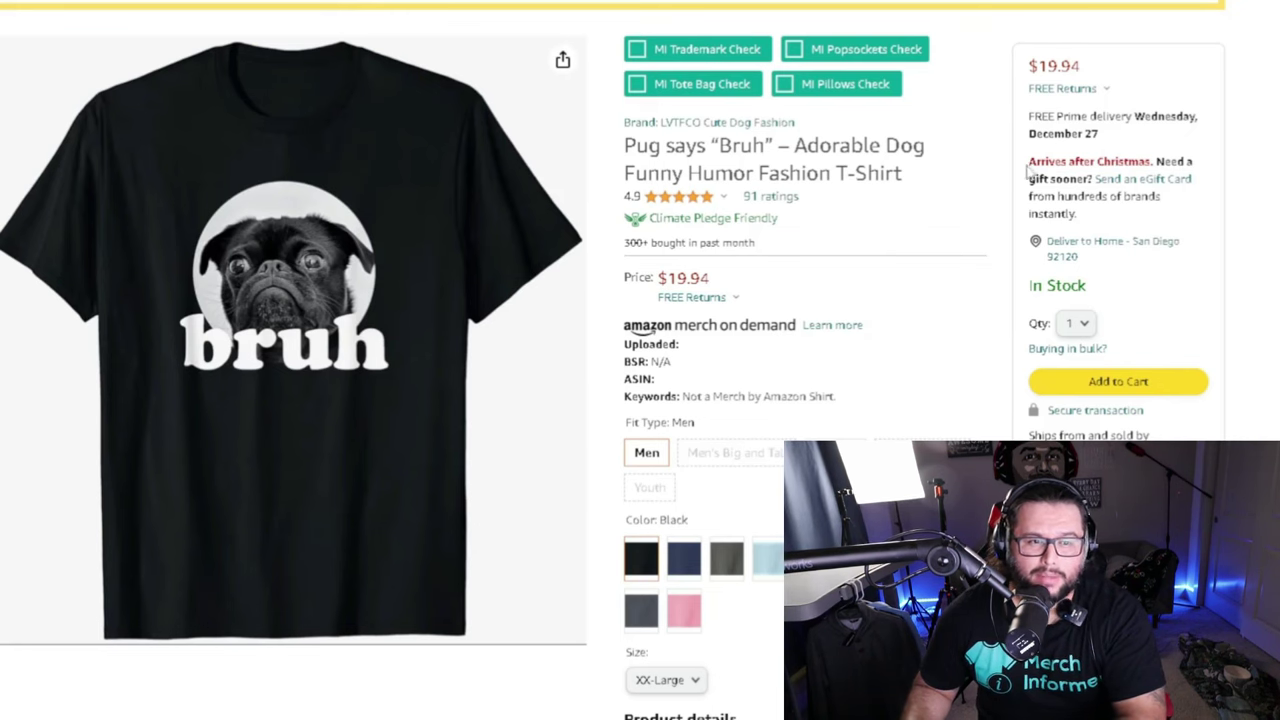
{"action": "left_click_drag", "start_coordinate": [1030, 161], "coordinate": [1157, 155]}
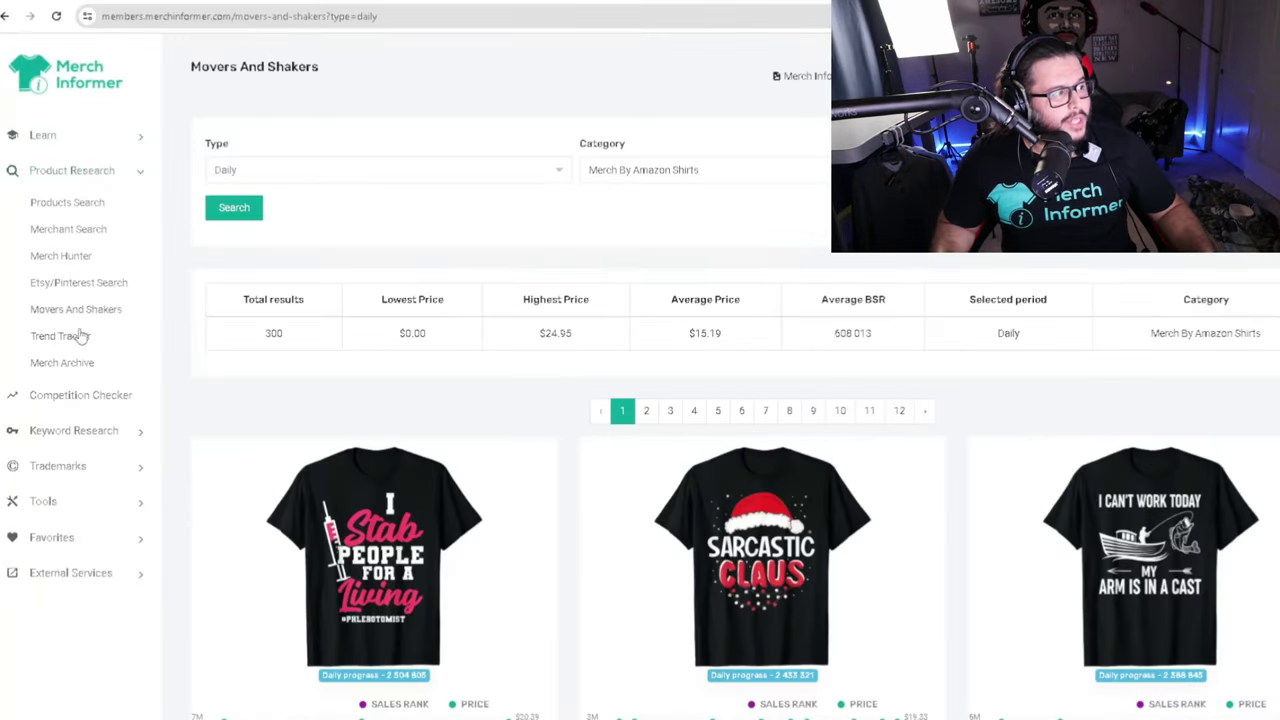
Highlight the 'Movers And Shakers' title above the daily Merch By Amazon Shirts results
{"action": "triple_click", "coordinate": [215, 66]}
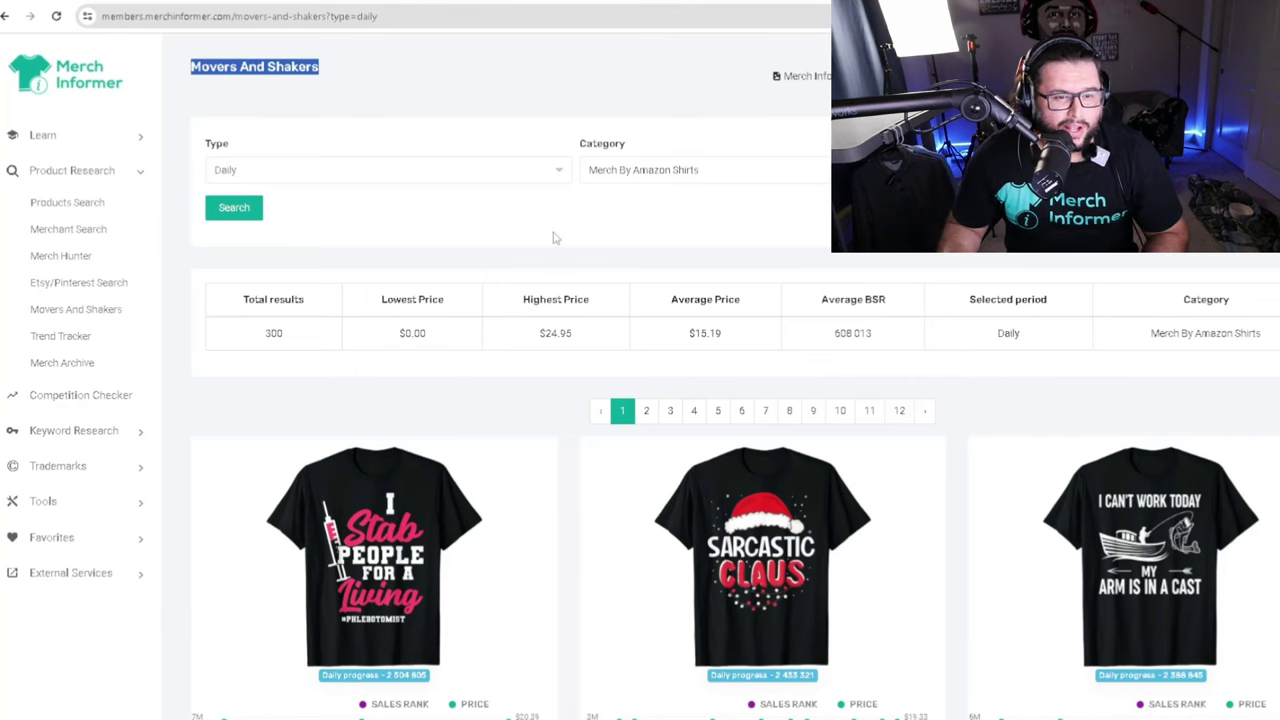
{"action": "scroll", "coordinate": [556, 238], "scroll_direction": "down", "scroll_amount": 1}
Scroll through the top Movers And Shakers shirts, comparing their sales-rank charts, merchants, ASINs and BSRs
{"action": "scroll", "coordinate": [497, 222], "scroll_direction": "up", "scroll_amount": 1}
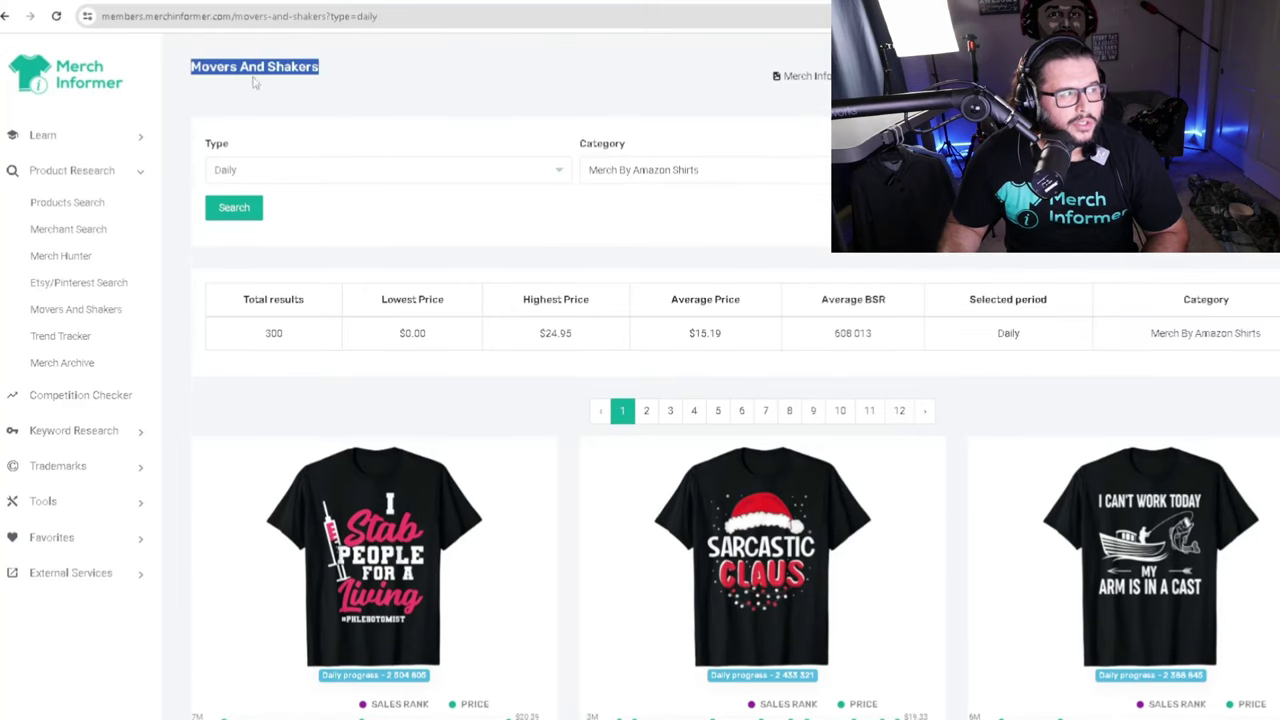
{"action": "scroll", "coordinate": [530, 330], "scroll_direction": "down", "scroll_amount": 2}
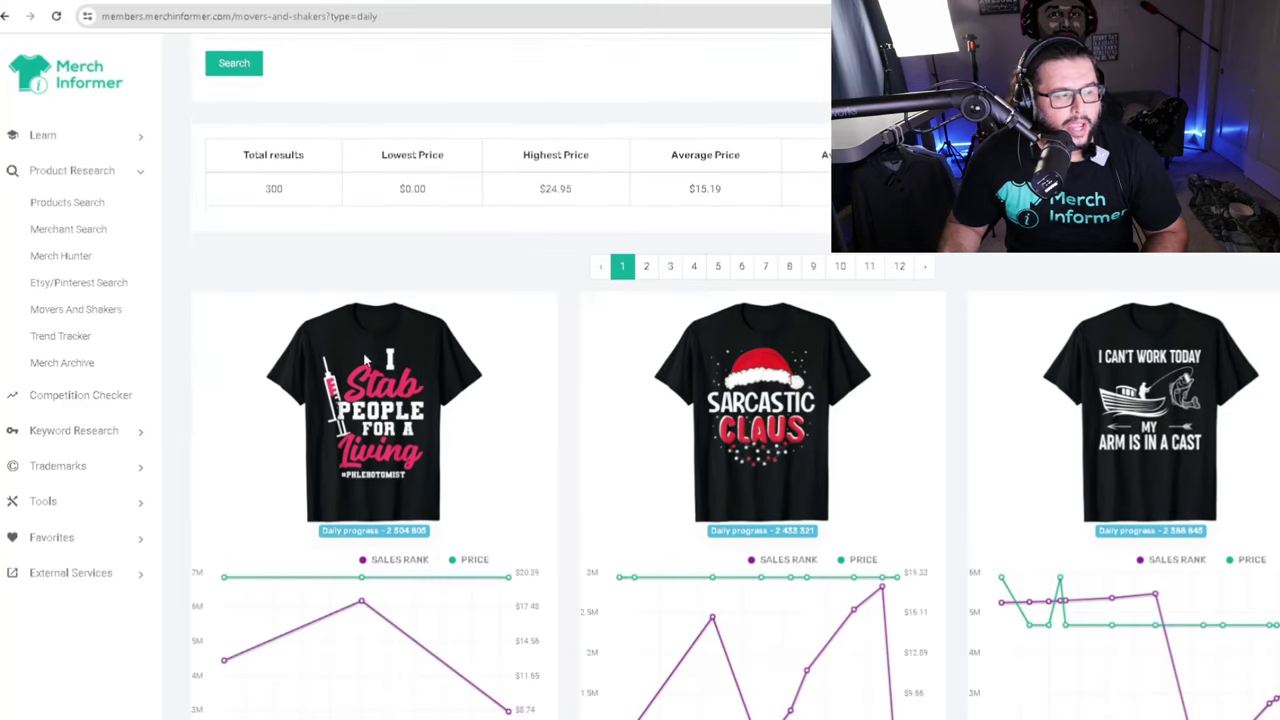
{"action": "scroll", "coordinate": [640, 400], "scroll_direction": "up", "scroll_amount": 1}
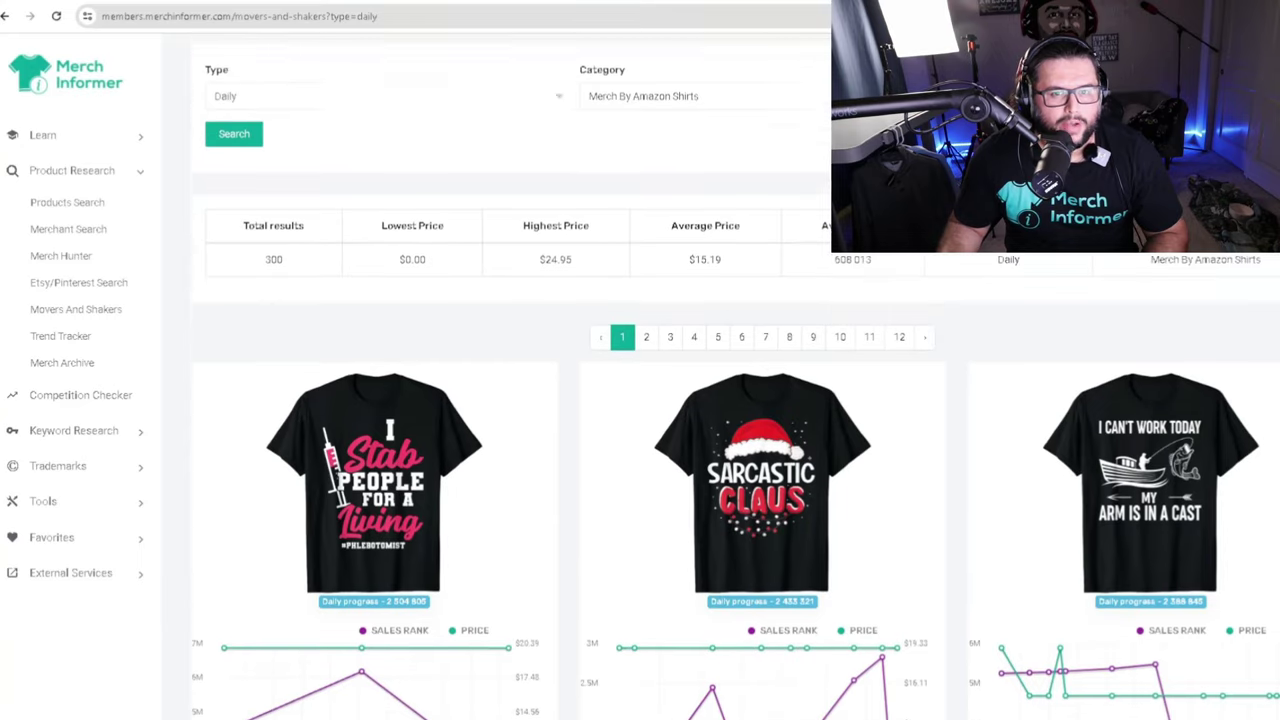
{"action": "scroll", "coordinate": [640, 400], "scroll_direction": "down", "scroll_amount": 1}
{"action": "scroll", "coordinate": [640, 400], "scroll_direction": "up", "scroll_amount": 1}
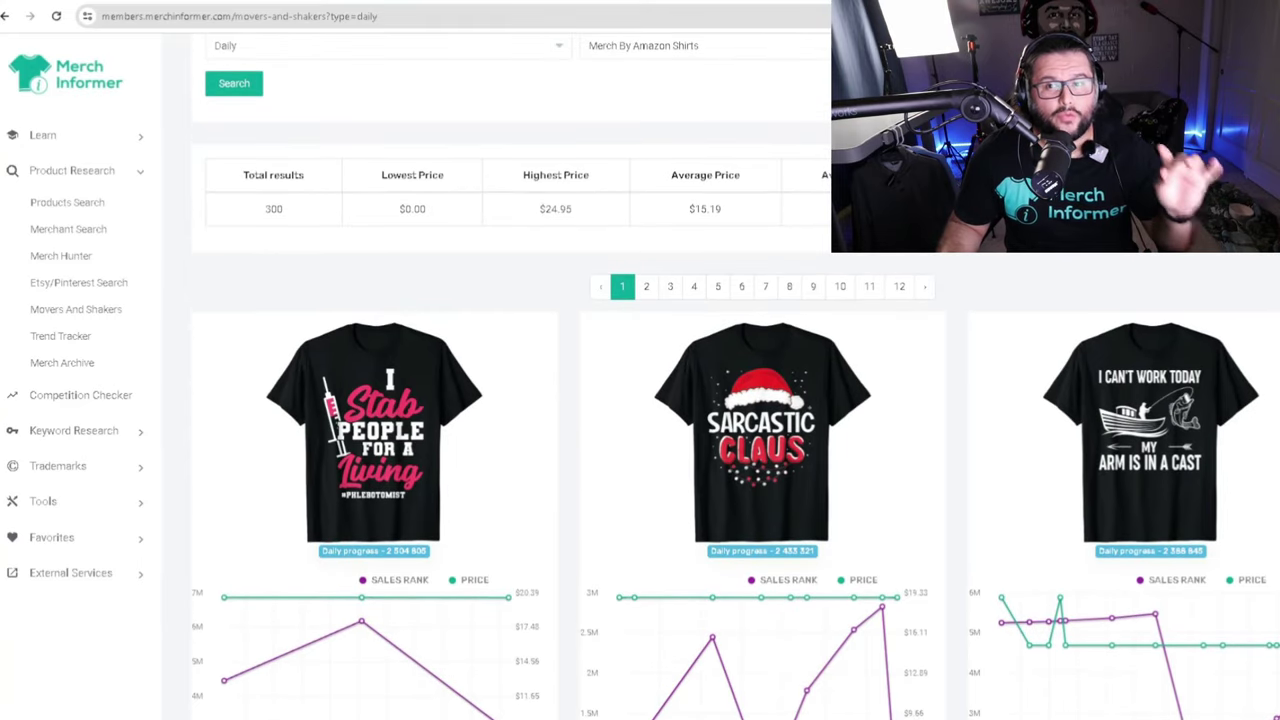
{"action": "scroll", "coordinate": [736, 380], "scroll_direction": "down", "scroll_amount": 4}
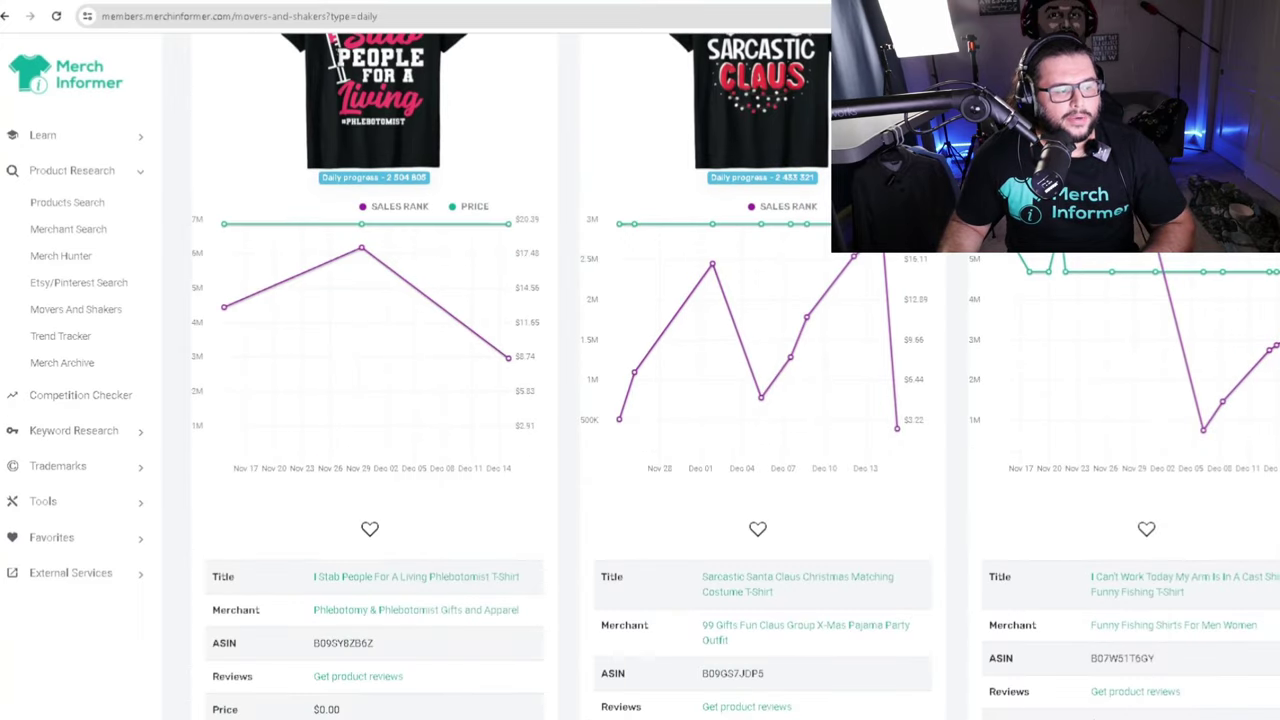
{"action": "scroll", "coordinate": [640, 400], "scroll_direction": "up", "scroll_amount": 3}
{"action": "scroll", "coordinate": [1020, 322], "scroll_direction": "down", "scroll_amount": 1}
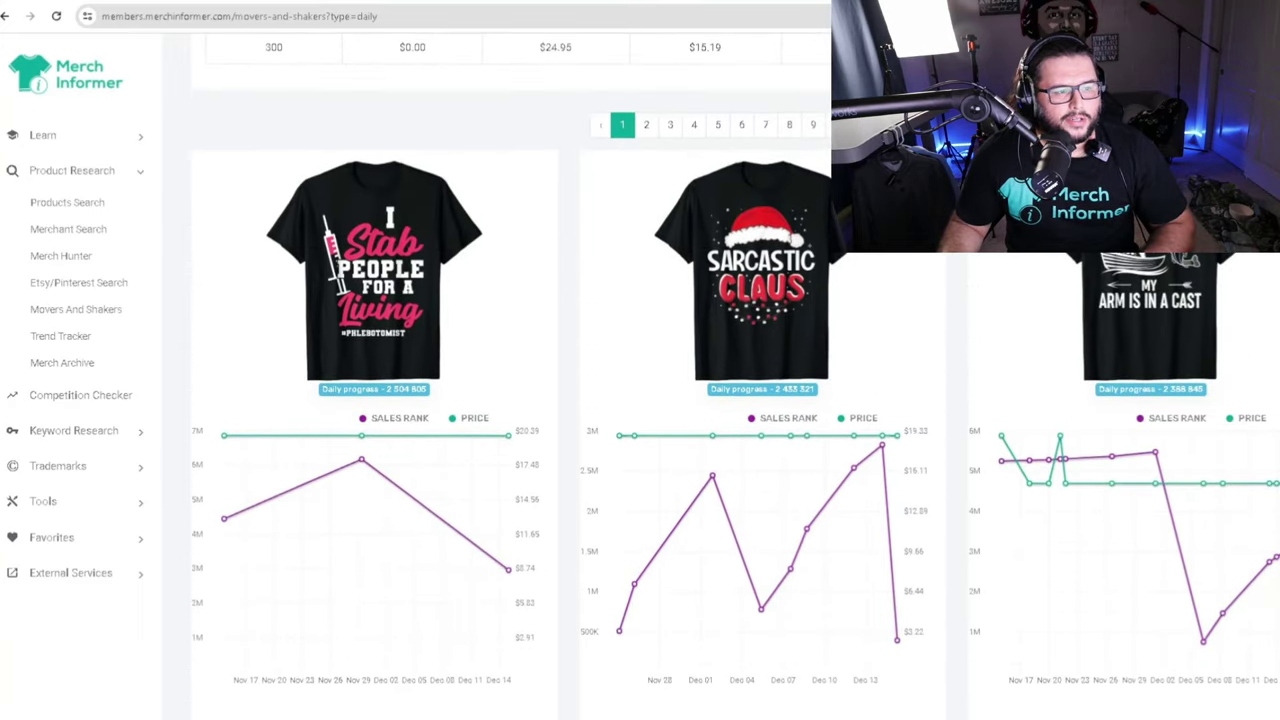
{"action": "scroll", "coordinate": [1020, 322], "scroll_direction": "down", "scroll_amount": 1}
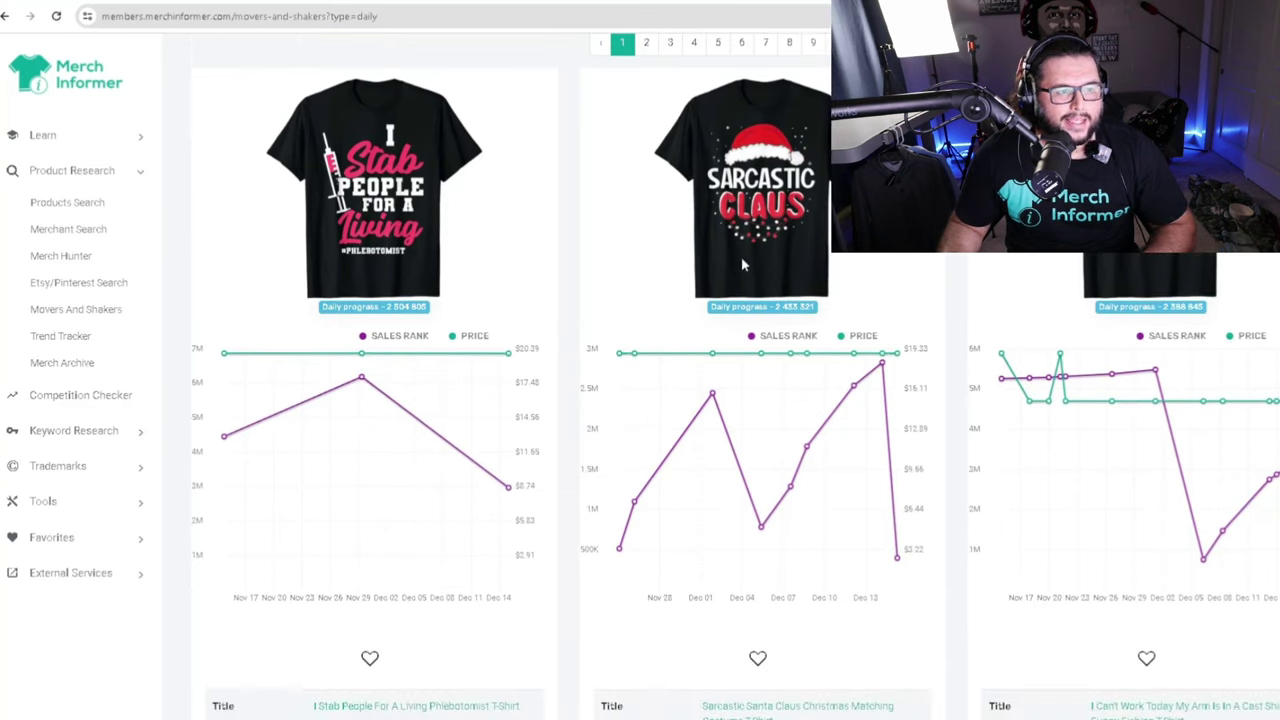
{"action": "scroll", "coordinate": [741, 264], "scroll_direction": "down", "scroll_amount": 3}
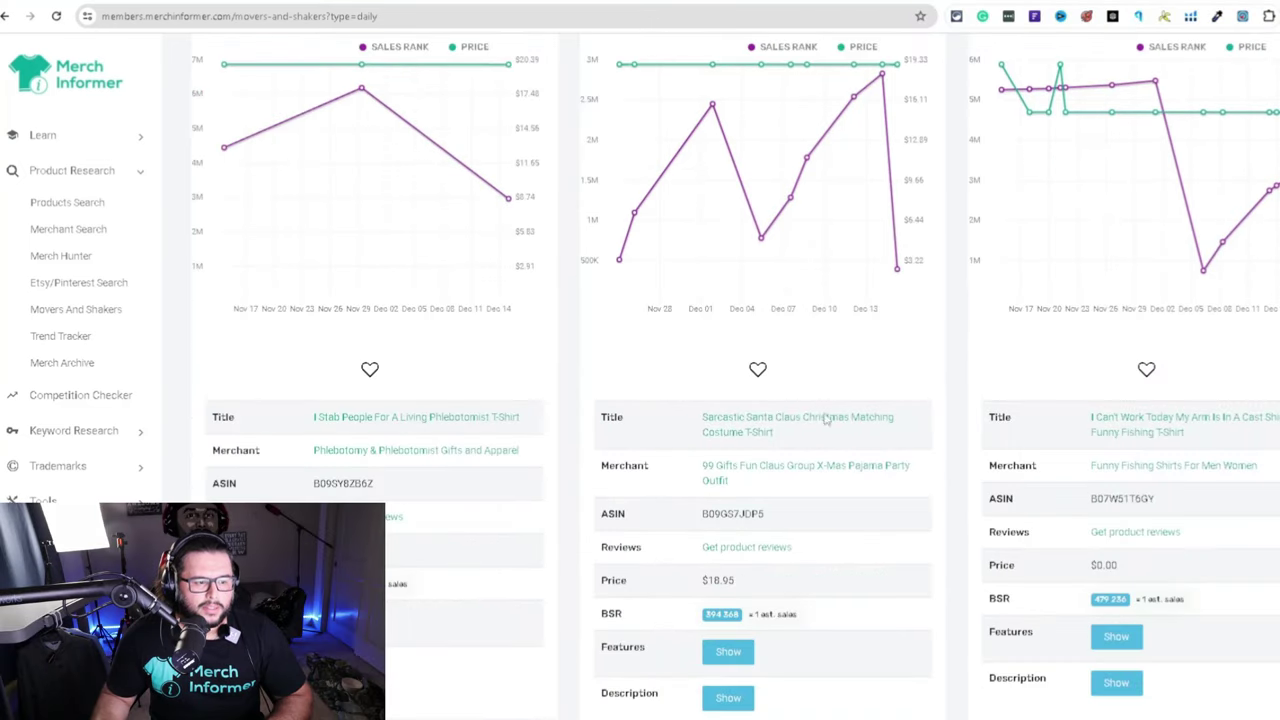
{"action": "scroll", "coordinate": [860, 510], "scroll_direction": "up", "scroll_amount": 5}
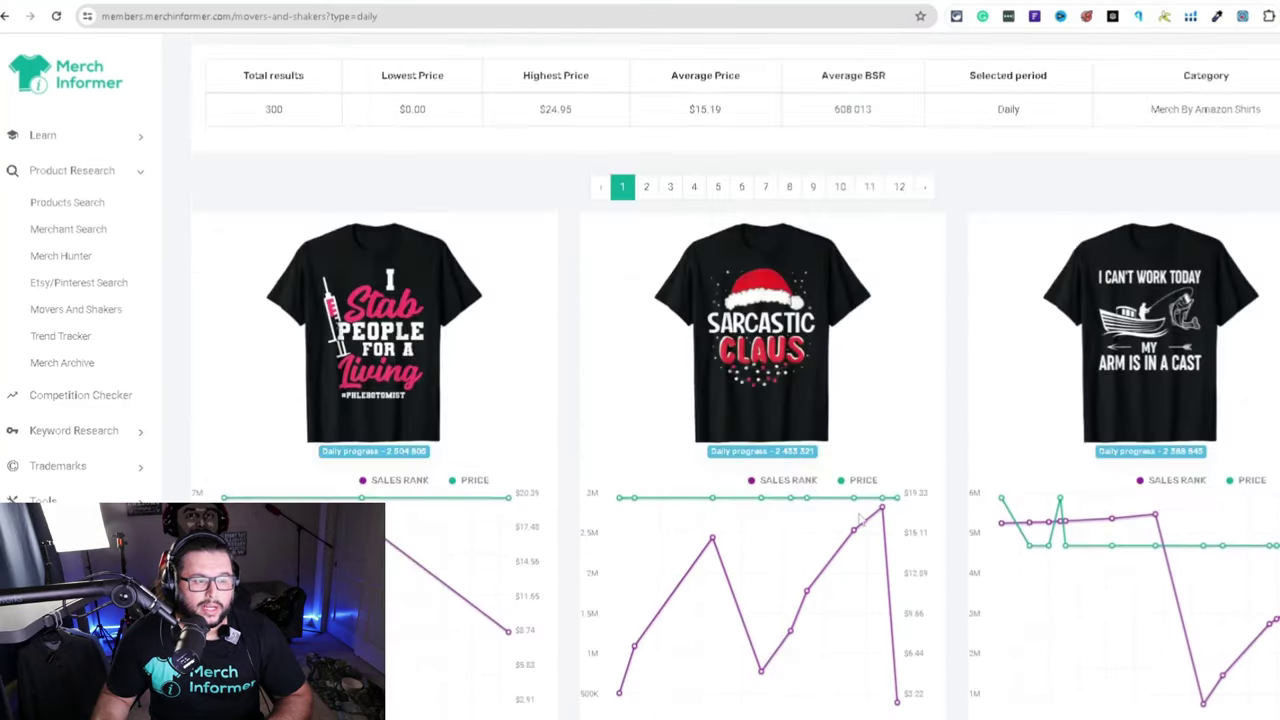
{"action": "scroll", "coordinate": [765, 520], "scroll_direction": "down", "scroll_amount": 2}
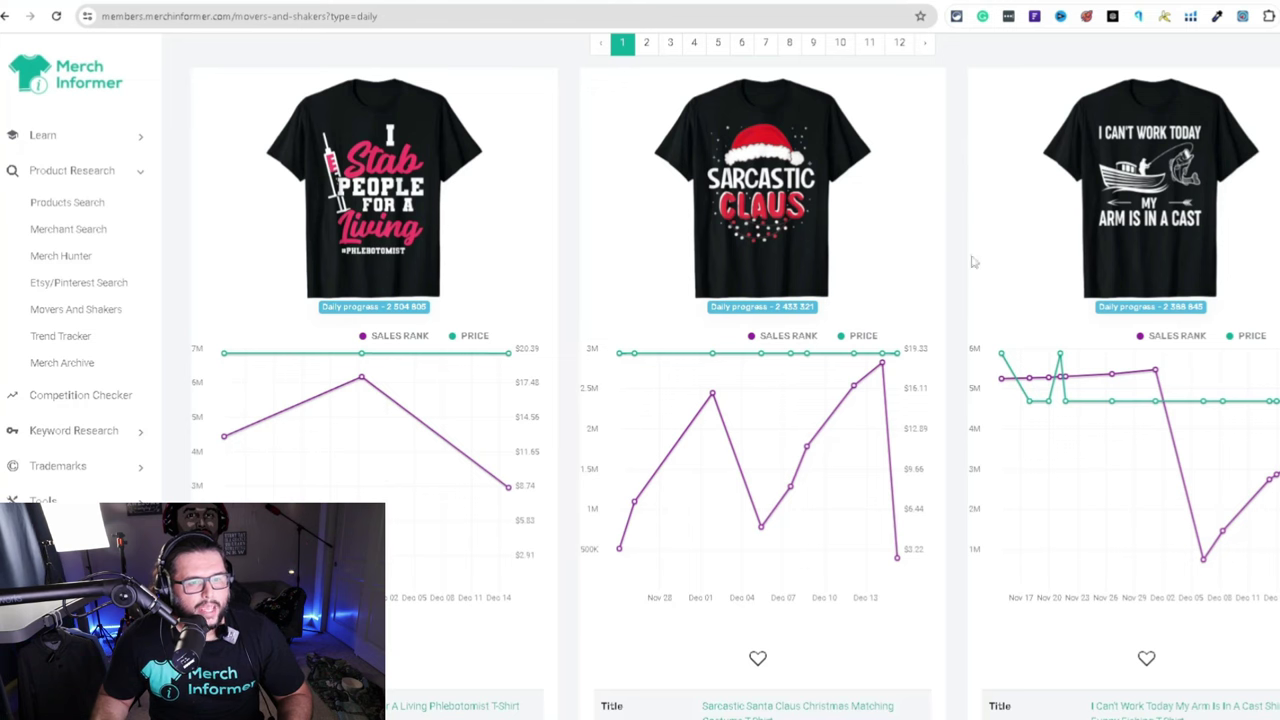
Scroll further down the list to the Oil Rig Oil Field Worker Gifts T-Shirt at $13.38
{"action": "scroll", "coordinate": [1148, 248], "scroll_direction": "down", "scroll_amount": 4}
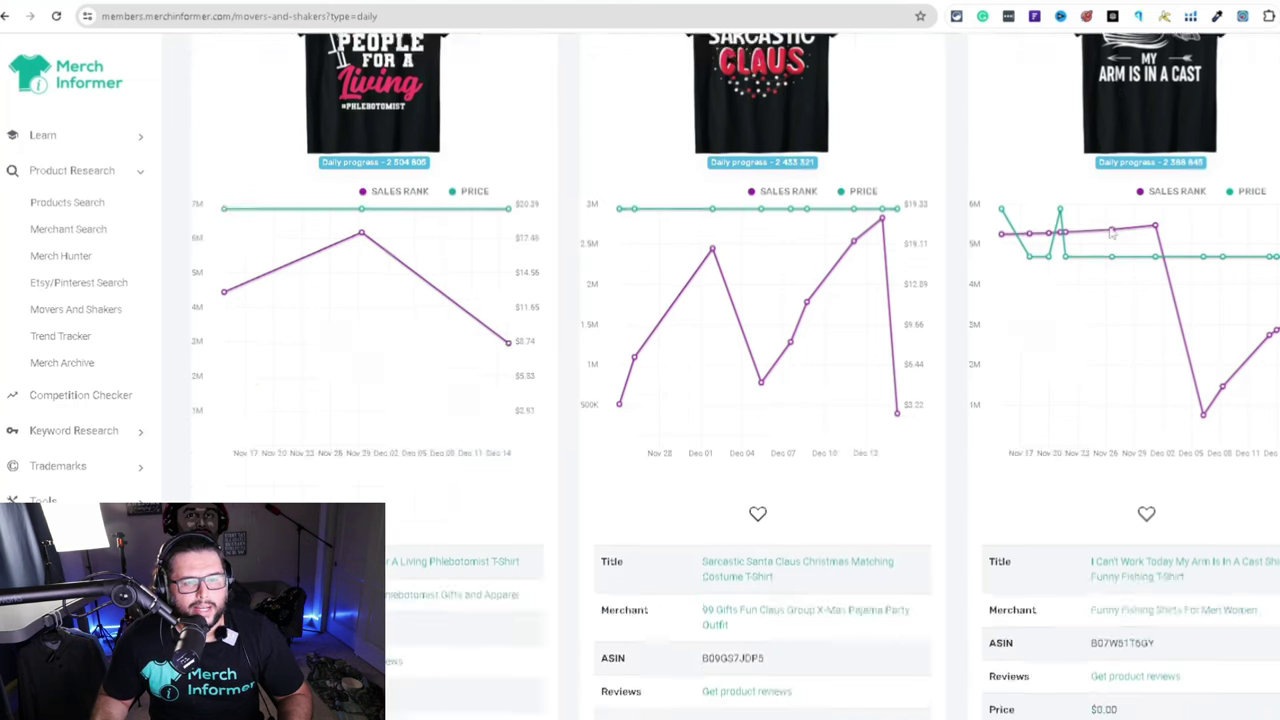
{"action": "scroll", "coordinate": [1180, 290], "scroll_direction": "down", "scroll_amount": 5}
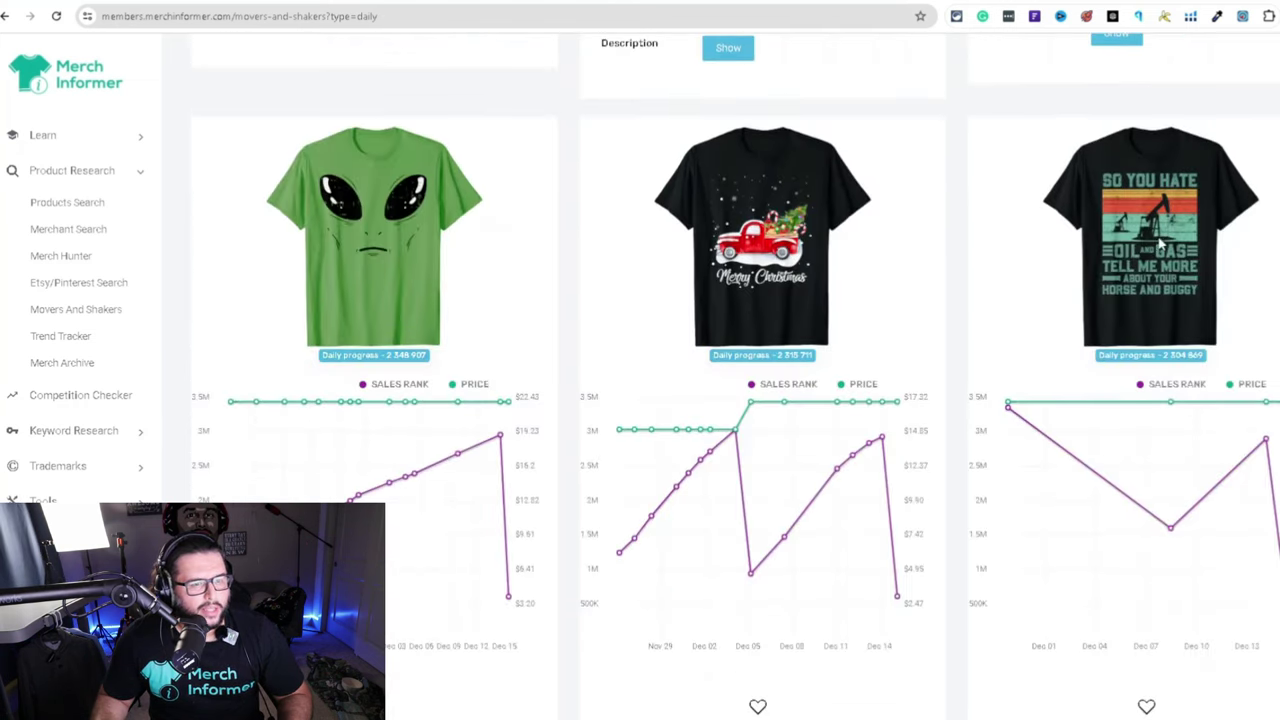
{"action": "scroll", "coordinate": [1000, 241], "scroll_direction": "down", "scroll_amount": 1}
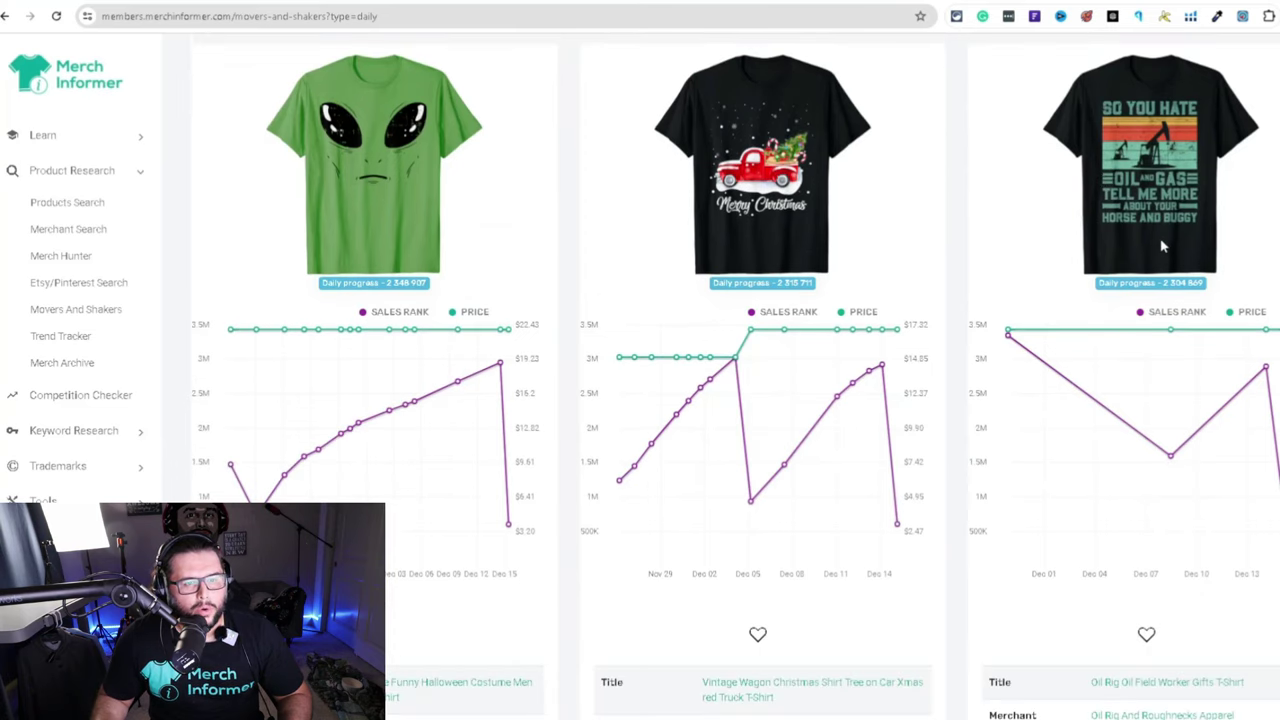
{"action": "scroll", "coordinate": [1175, 238], "scroll_direction": "down", "scroll_amount": 3}
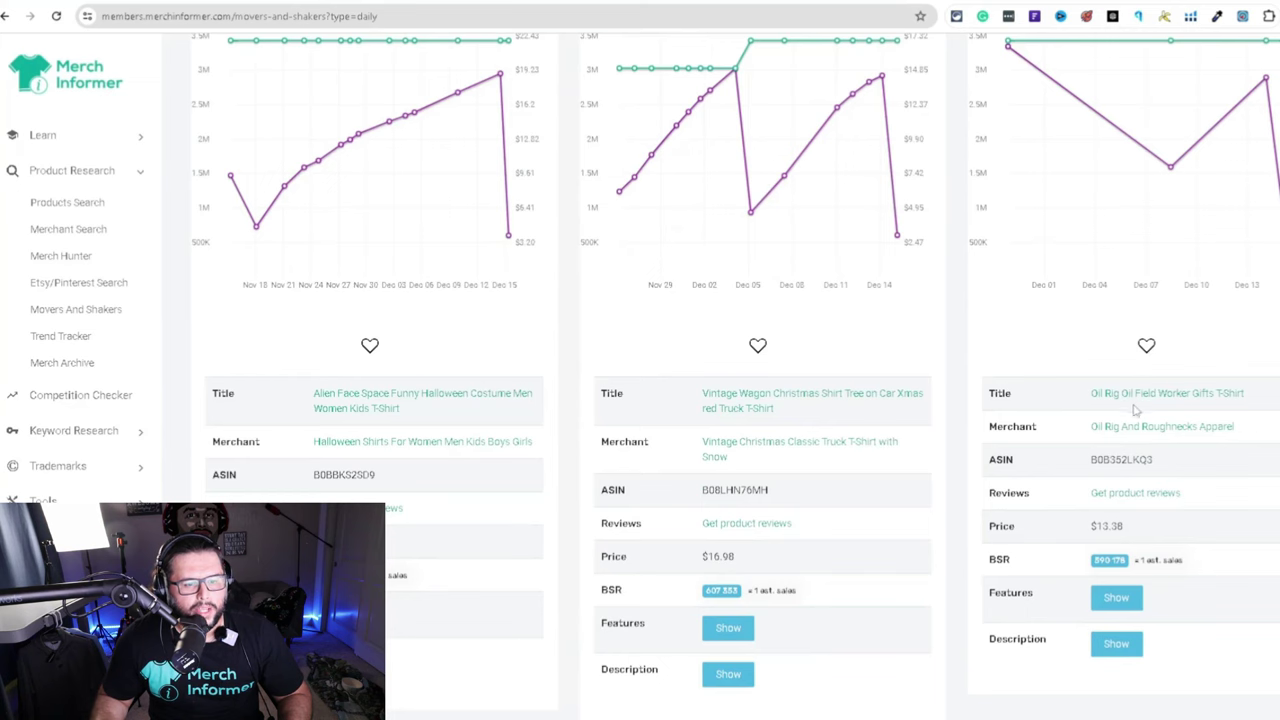
Open the Oil Rig Oil Field Worker Gifts T-Shirt listing on Amazon
{"action": "left_click", "coordinate": [1153, 398]}
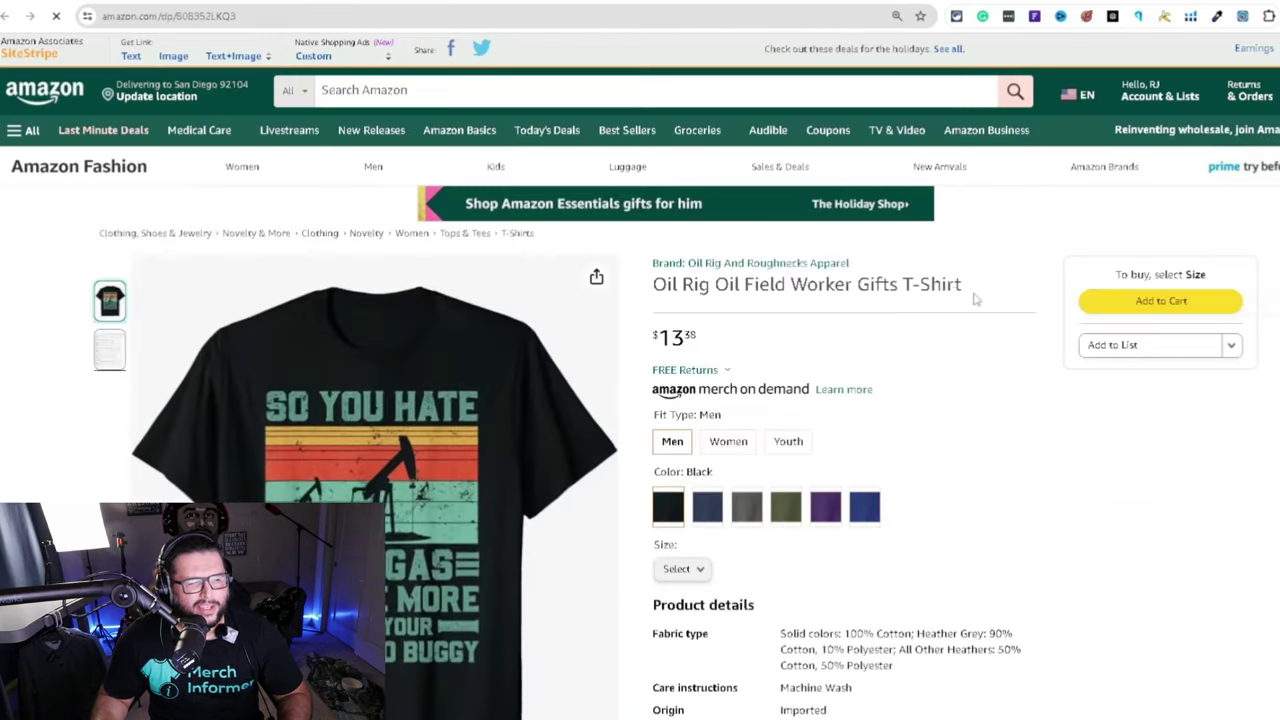
{"action": "scroll", "coordinate": [1040, 295], "scroll_direction": "down", "scroll_amount": 2}
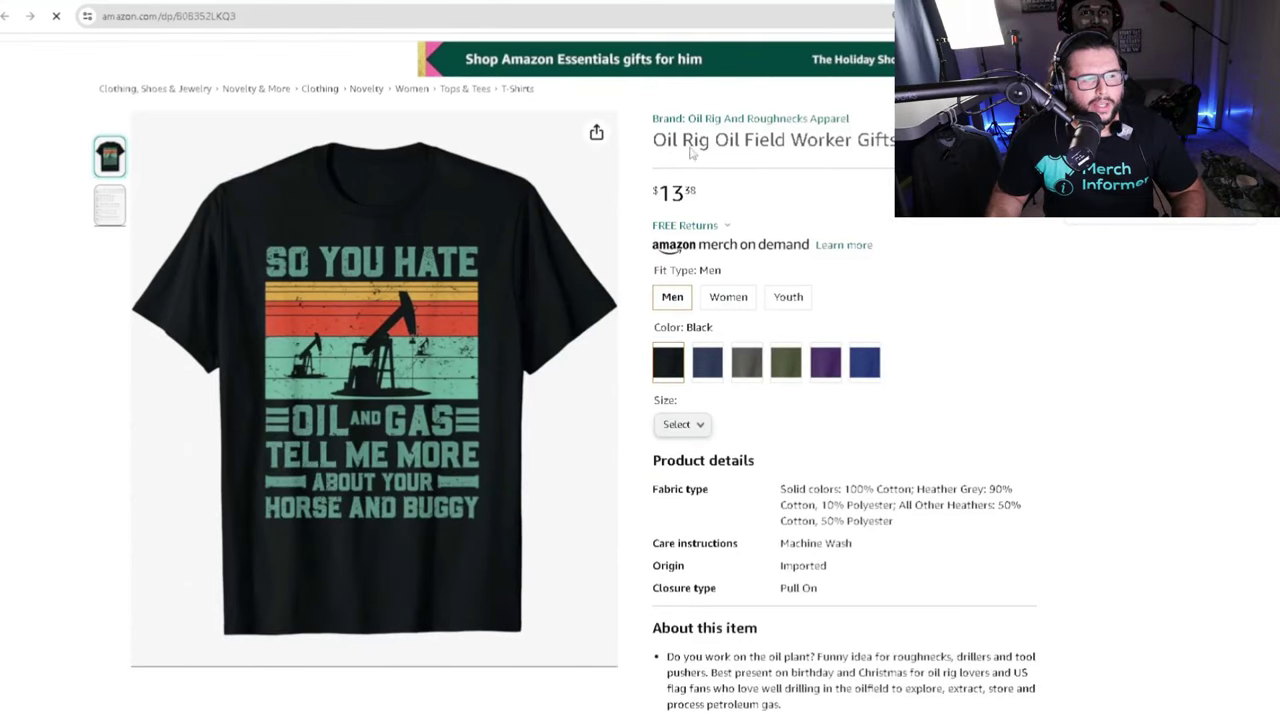
{"action": "left_click_drag", "start_coordinate": [1040, 295], "coordinate": [755, 237]}
{"action": "left_click", "coordinate": [1006, 563]}
{"action": "scroll", "coordinate": [923, 480], "scroll_direction": "down", "scroll_amount": 4}
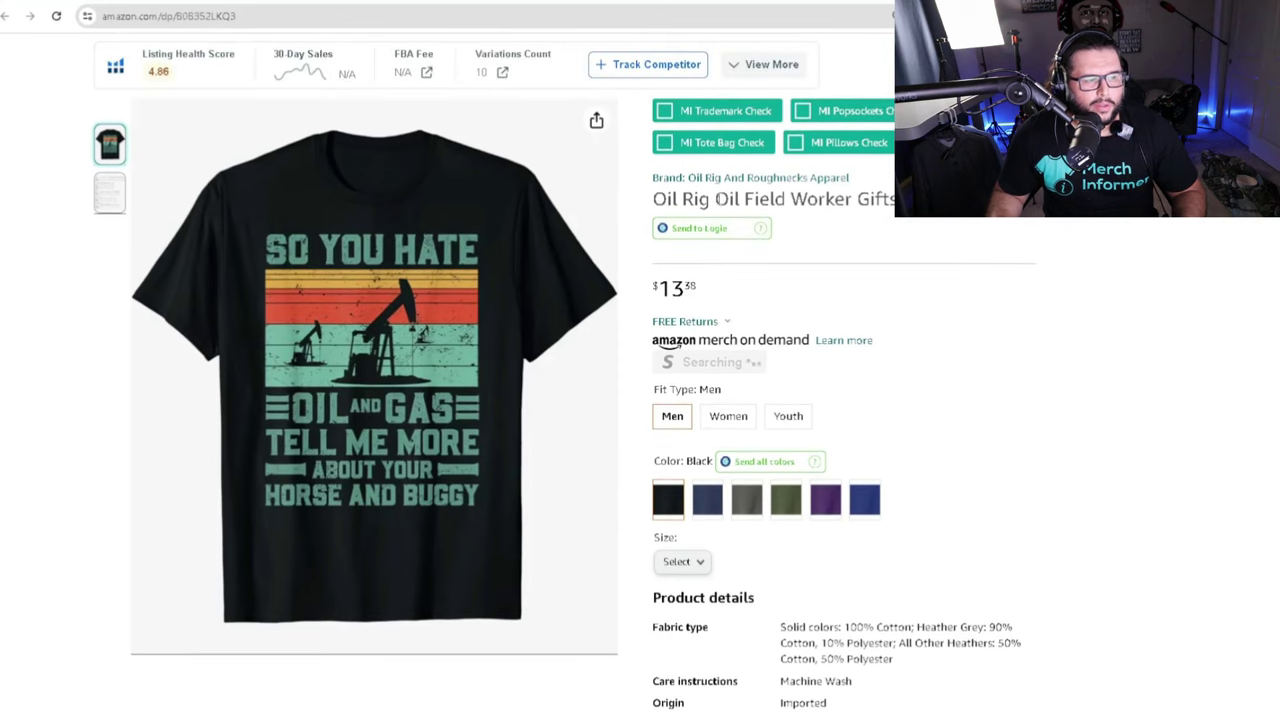
Copy the phrase 'Oil Field Worker' from the shirt's title
{"action": "left_click_drag", "start_coordinate": [714, 200], "coordinate": [857, 200]}
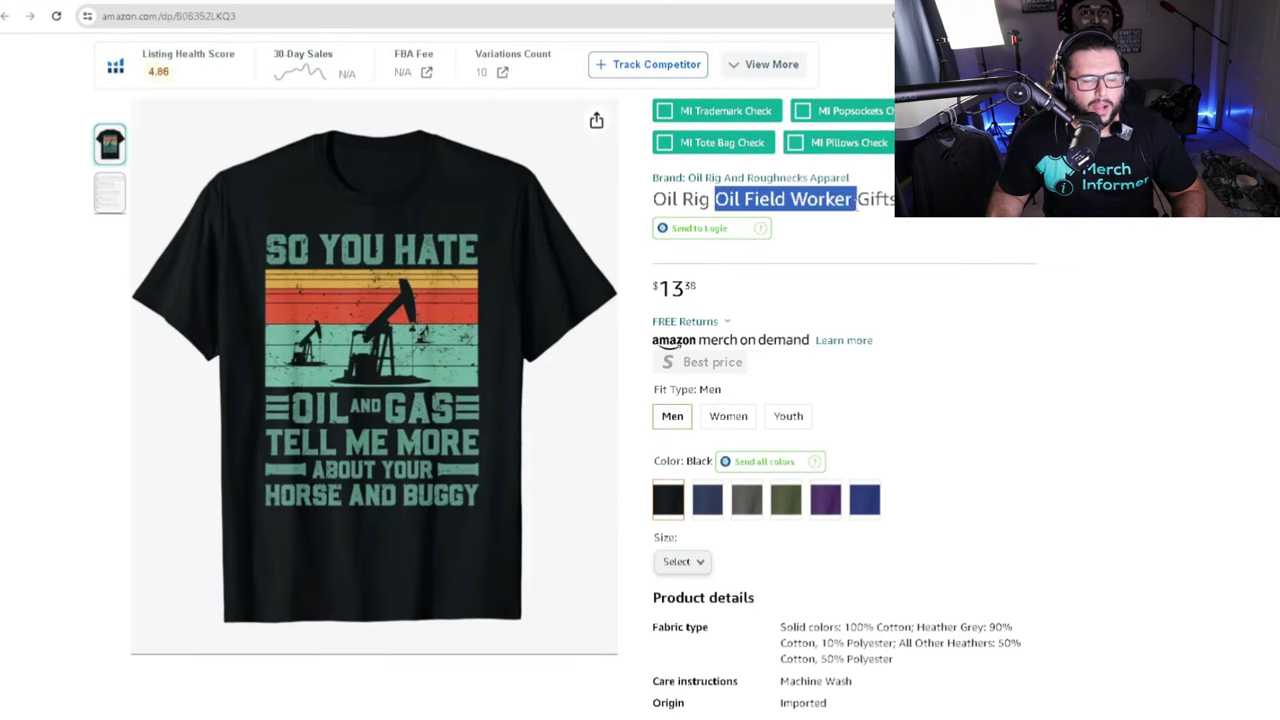
{"action": "right_click", "coordinate": [808, 204]}
{"action": "left_click", "coordinate": [830, 210]}
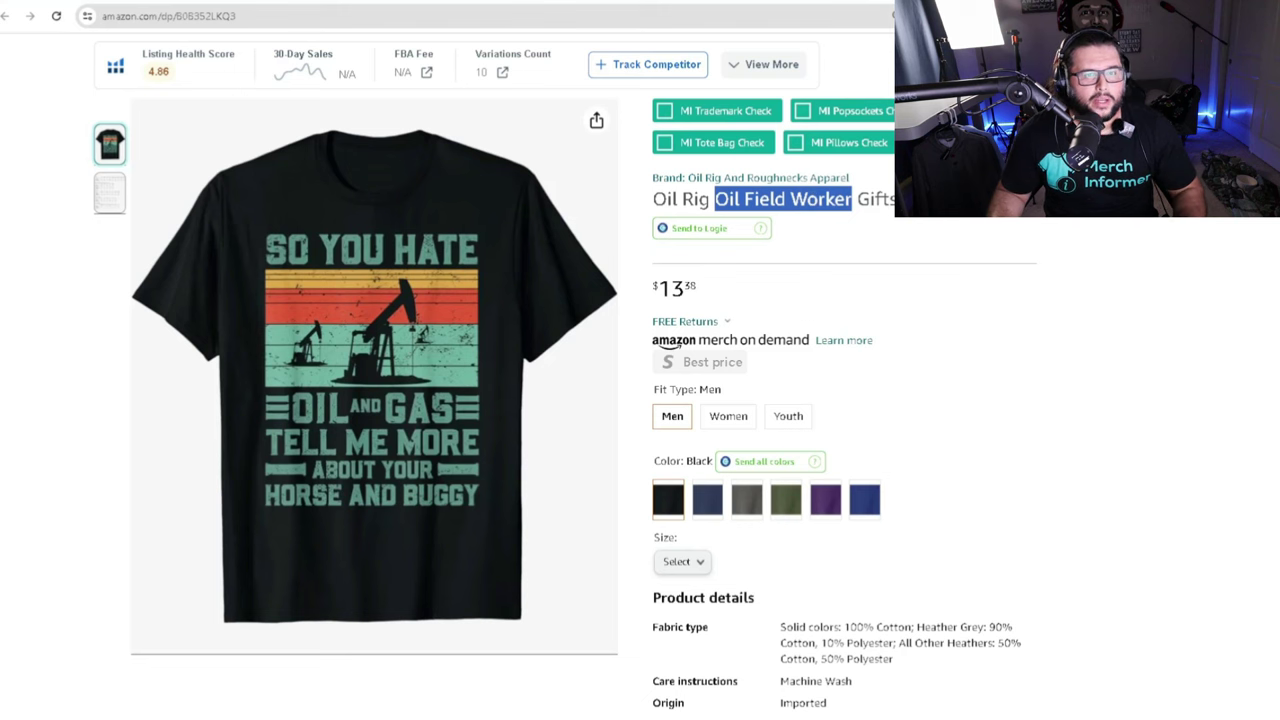
Open the Amazon home page in a new browser tab
{"action": "key", "text": "ctrl+t"}
{"action": "type", "text": "amazon"}
{"action": "key", "text": "Return"}
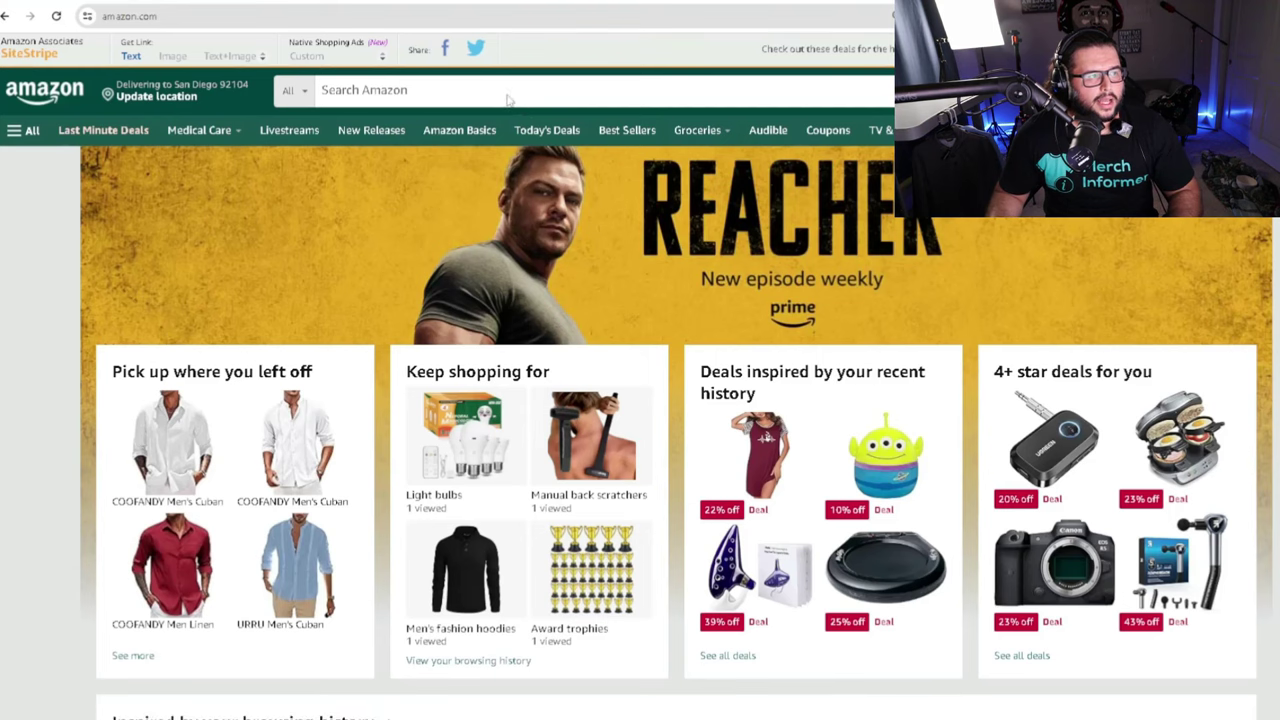
Search Amazon for 'Oil Field Worker shirt' using the copied phrase
{"action": "left_click", "coordinate": [386, 92]}
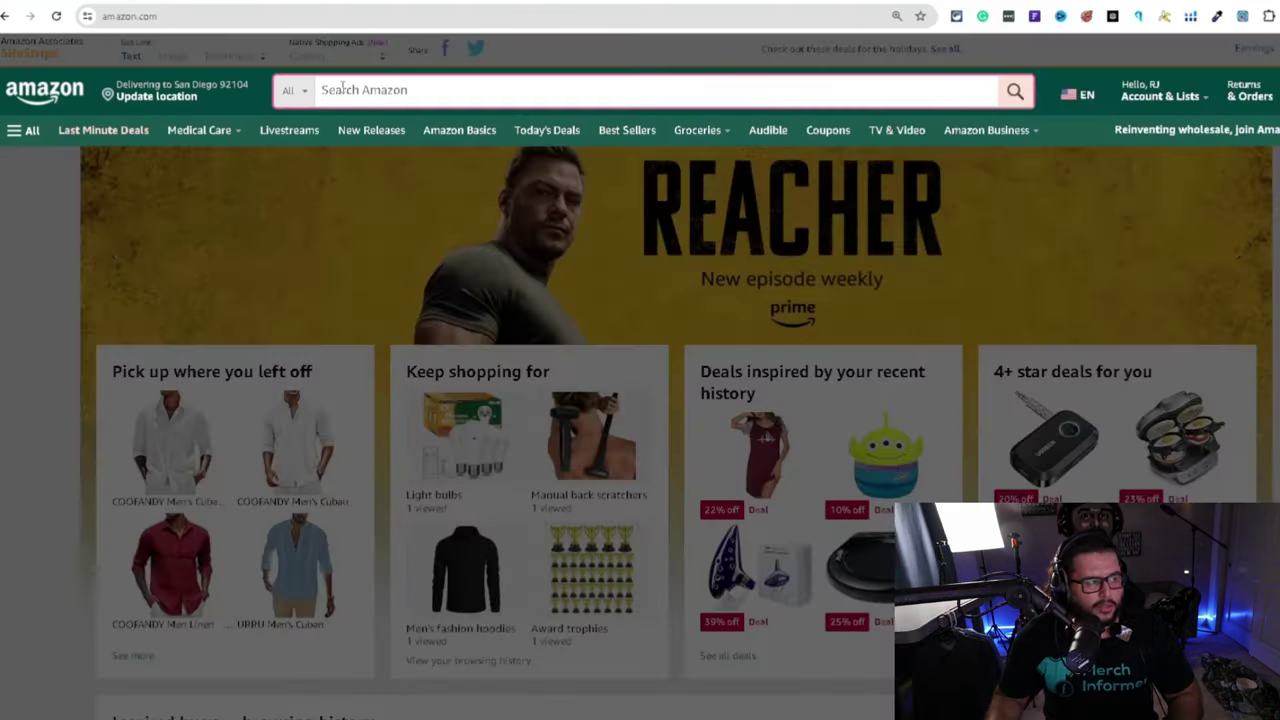
{"action": "key", "text": "ctrl+v"}
{"action": "type", "text": "shirt"}
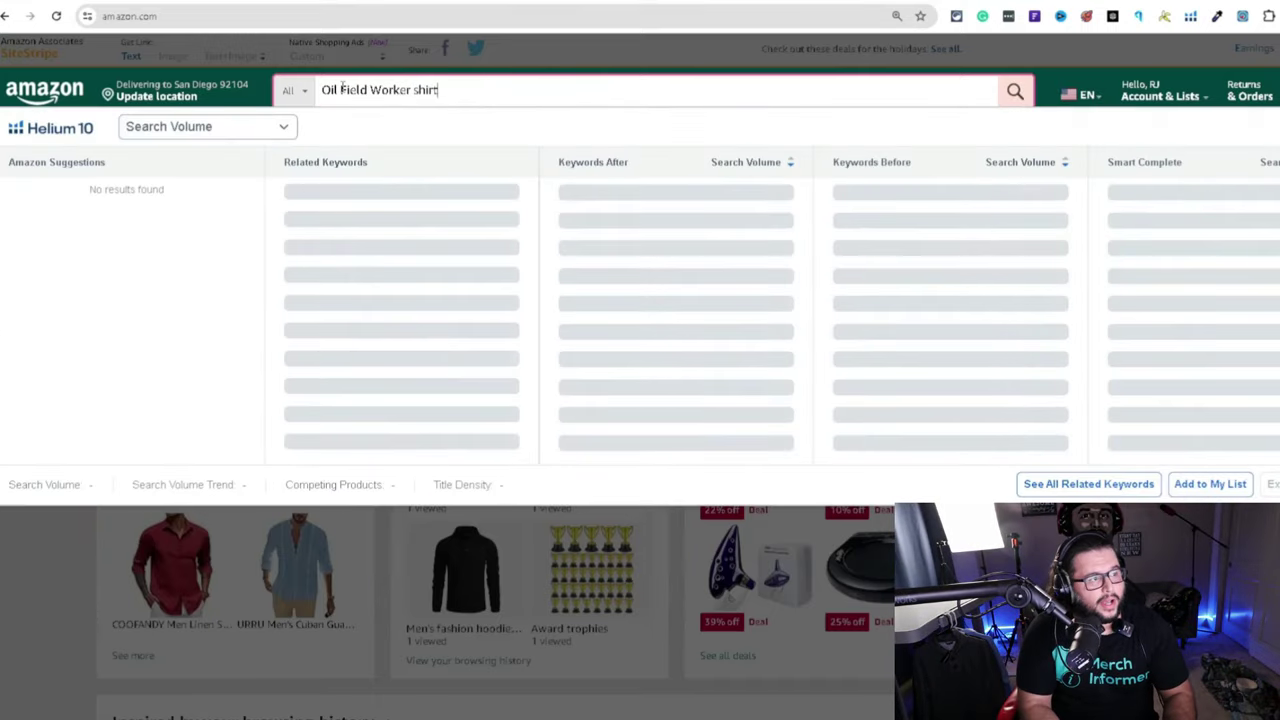
{"action": "key", "text": "Return"}
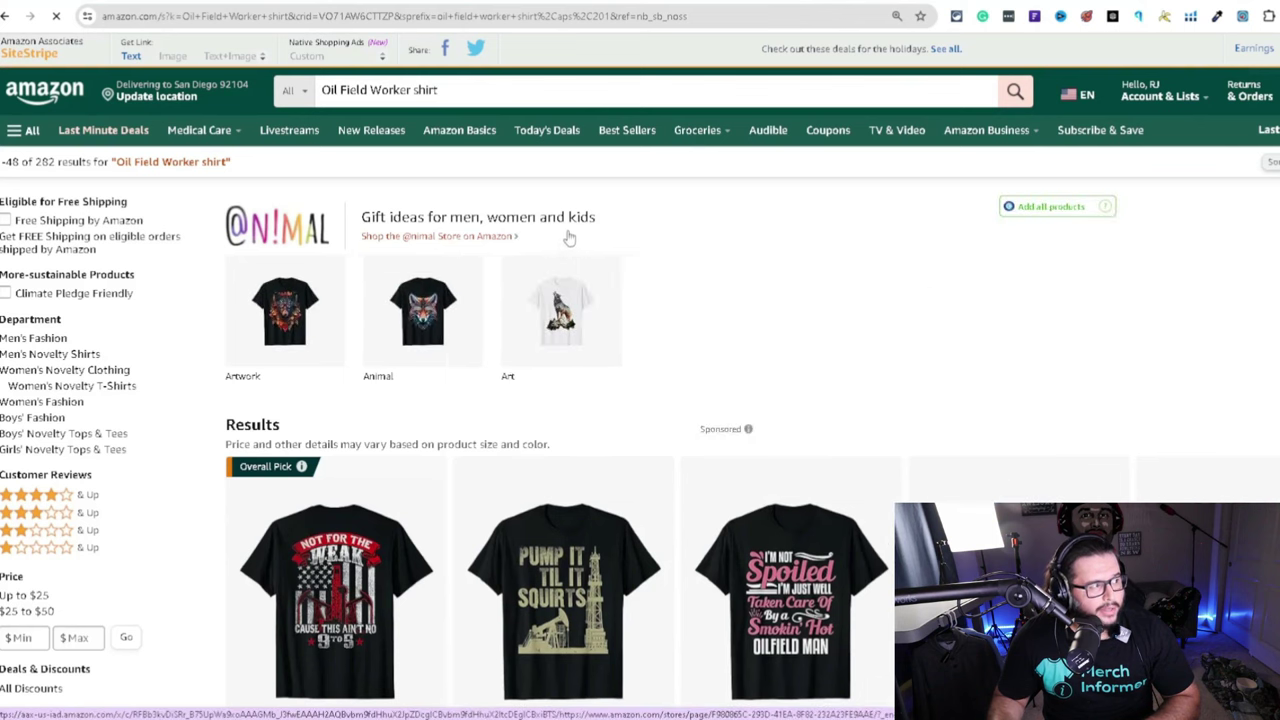
Highlight the 282 total results count for the Oil Field Worker shirt search
{"action": "scroll", "coordinate": [794, 241], "scroll_direction": "down", "scroll_amount": 5}
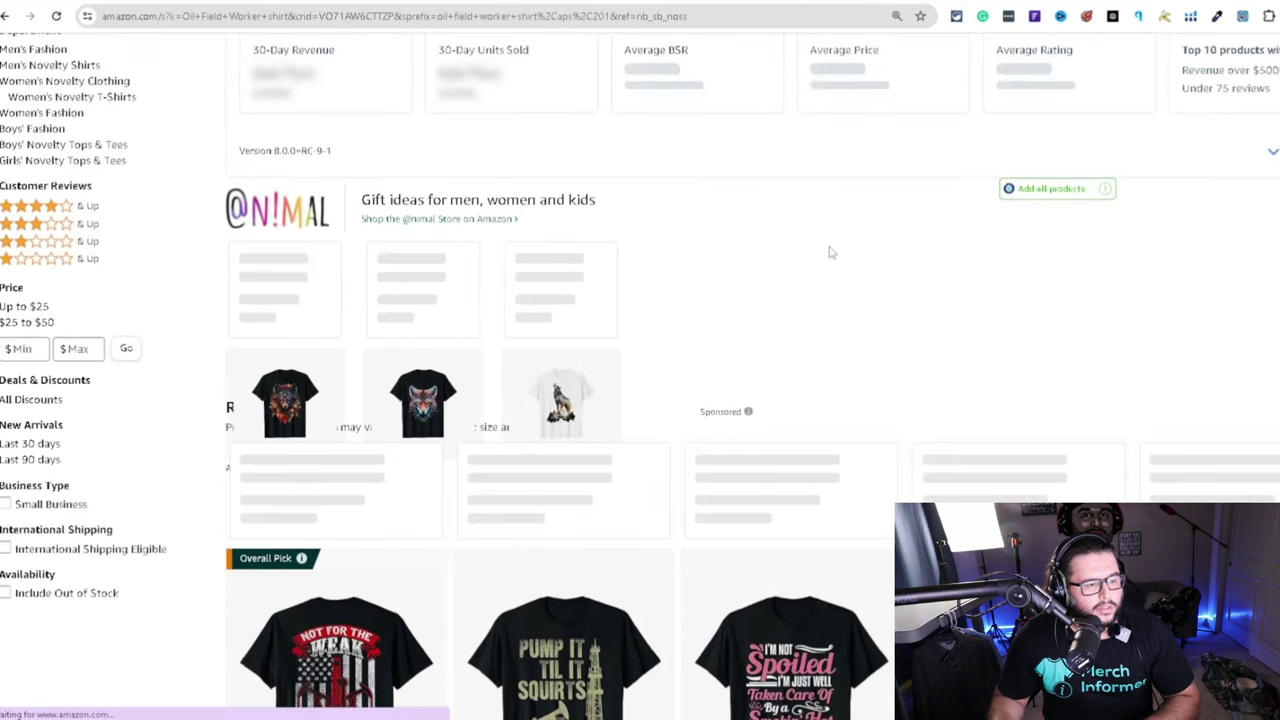
{"action": "scroll", "coordinate": [760, 246], "scroll_direction": "up", "scroll_amount": 3}
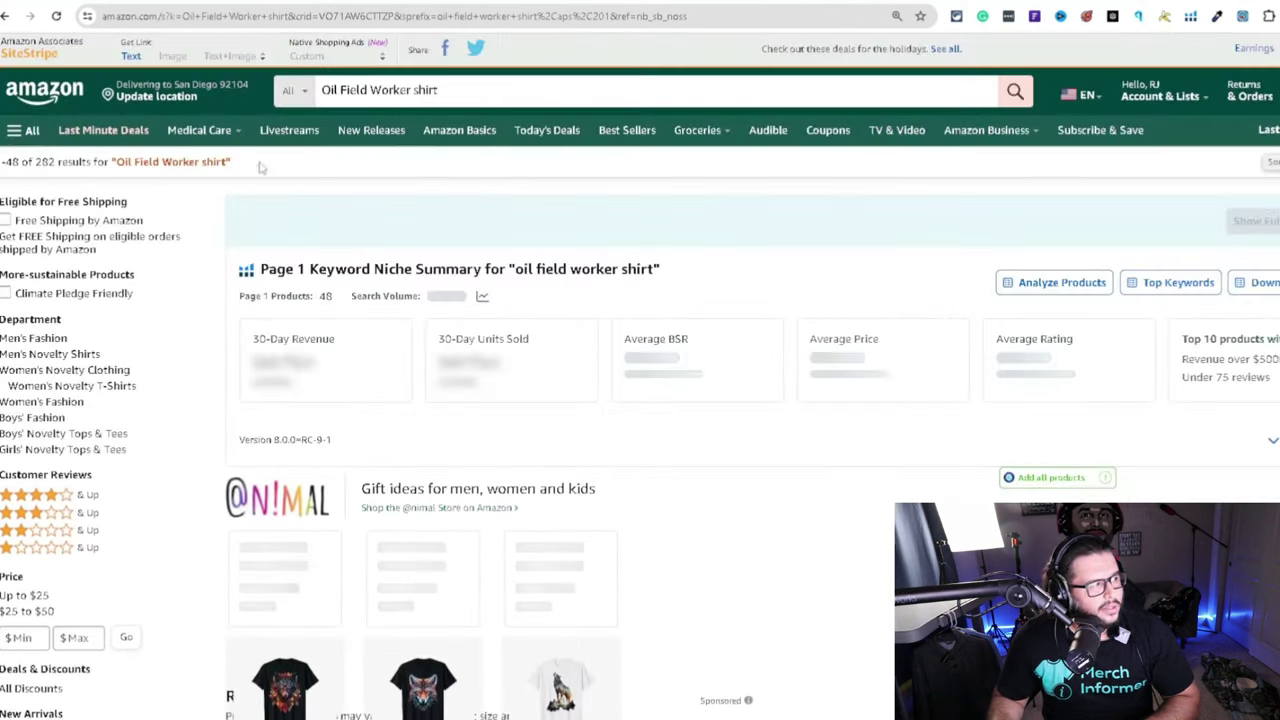
{"action": "double_click", "coordinate": [45, 162]}
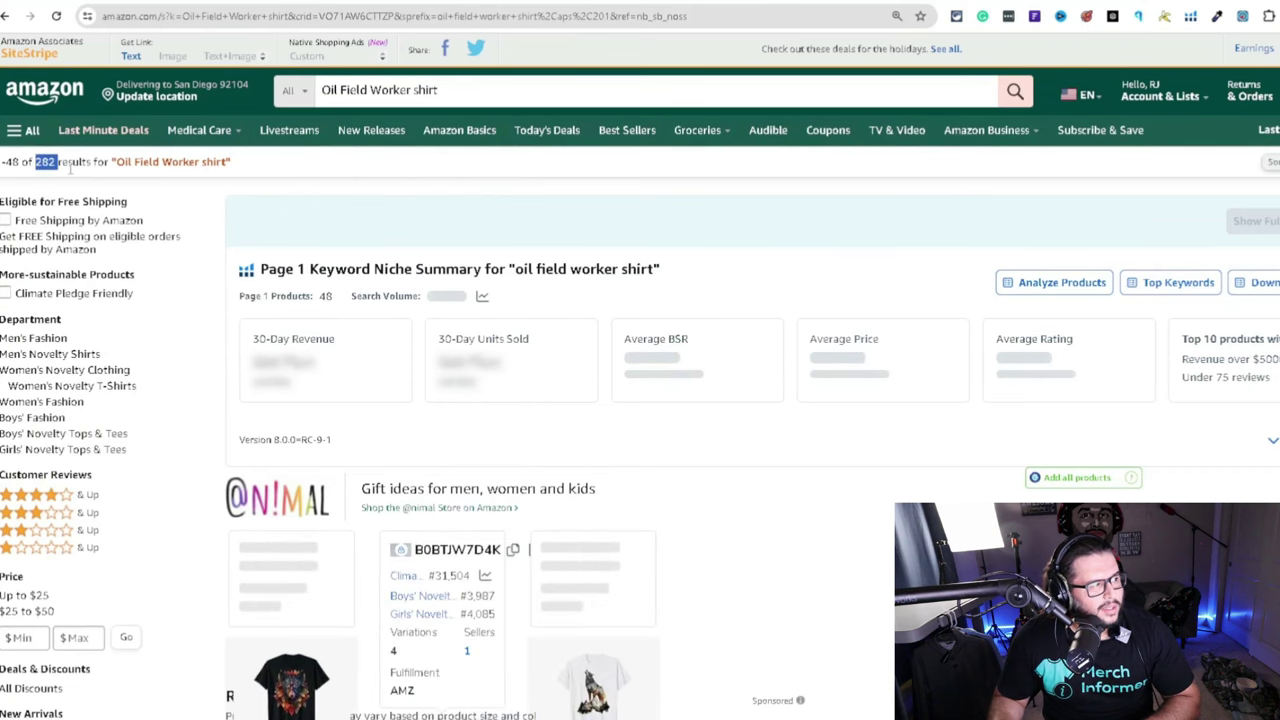
{"action": "scroll", "coordinate": [175, 212], "scroll_direction": "down", "scroll_amount": 7}
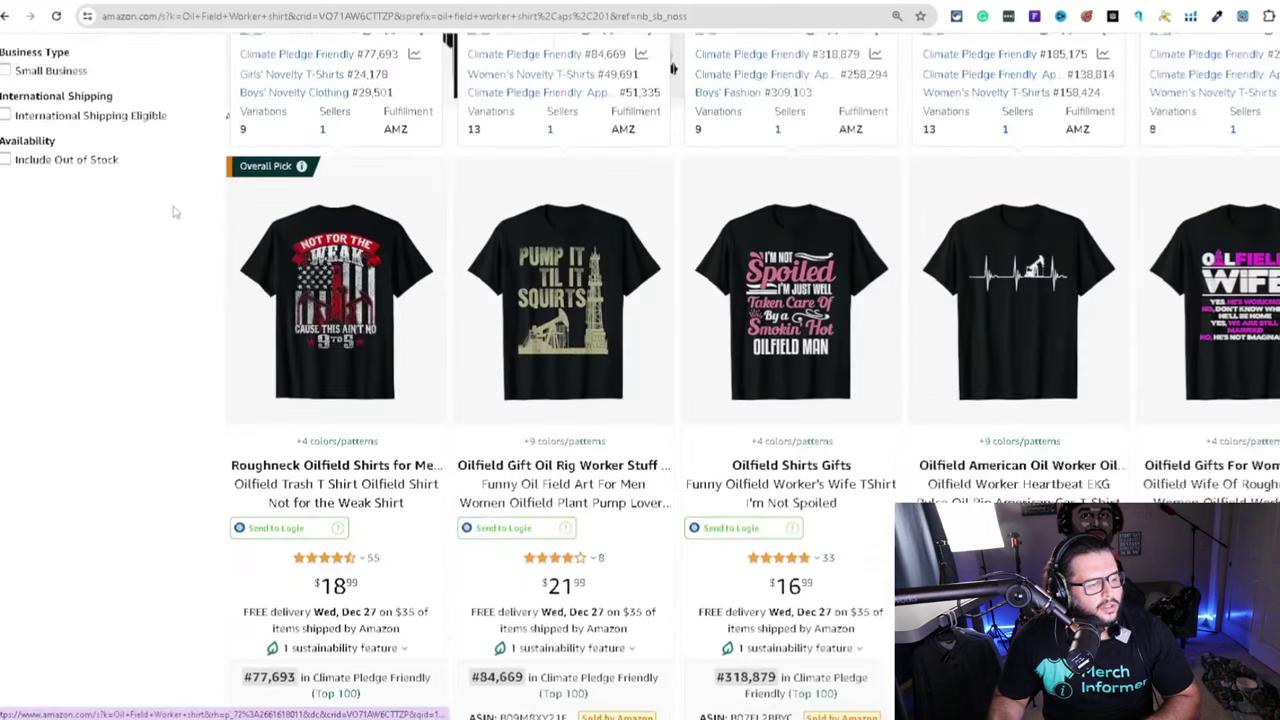
{"action": "scroll", "coordinate": [172, 210], "scroll_direction": "down", "scroll_amount": 2}
{"action": "scroll", "coordinate": [172, 210], "scroll_direction": "up", "scroll_amount": 9}
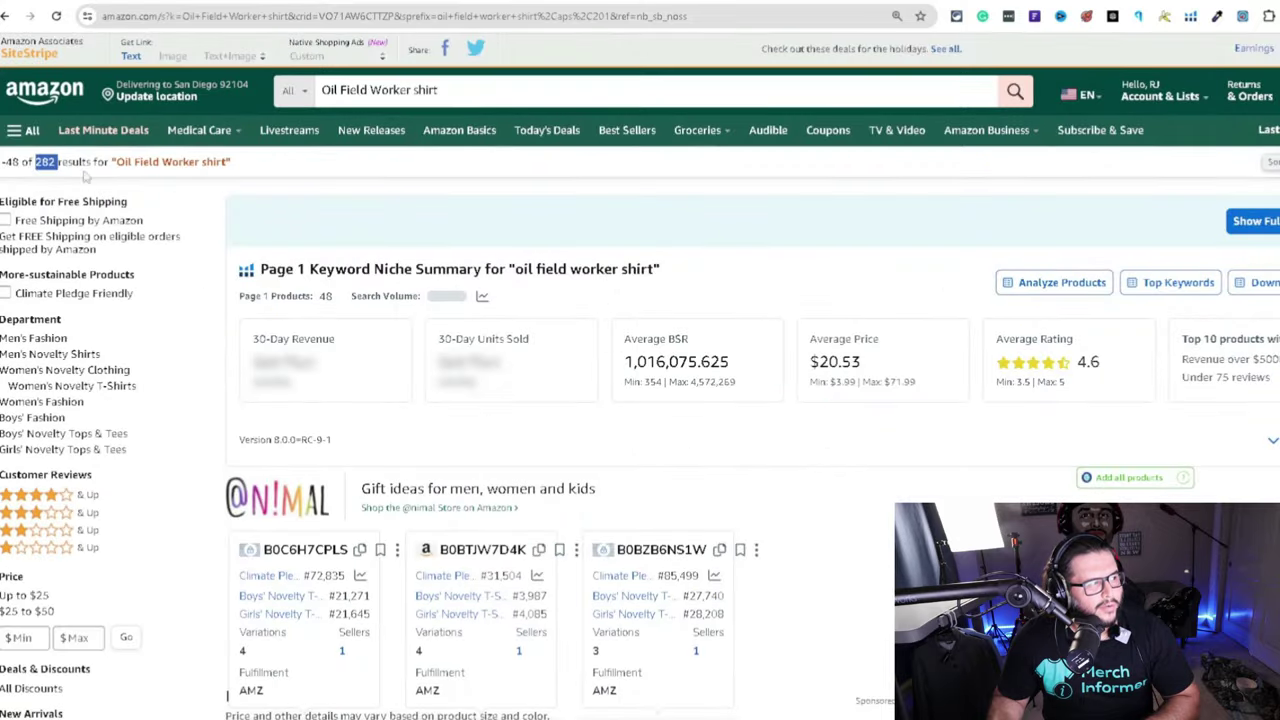
{"action": "left_click", "coordinate": [58, 167]}
{"action": "double_click", "coordinate": [48, 162]}
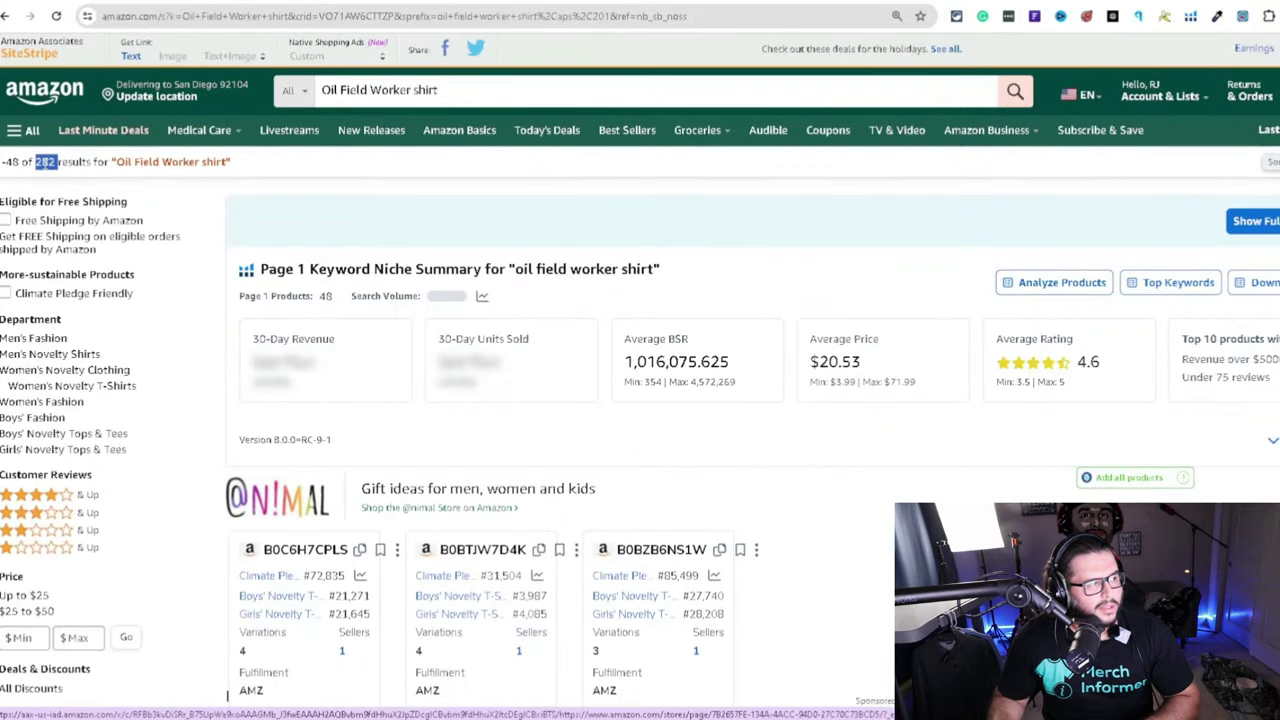
{"action": "scroll", "coordinate": [177, 193], "scroll_direction": "down", "scroll_amount": 2}
{"action": "scroll", "coordinate": [177, 193], "scroll_direction": "up", "scroll_amount": 2}
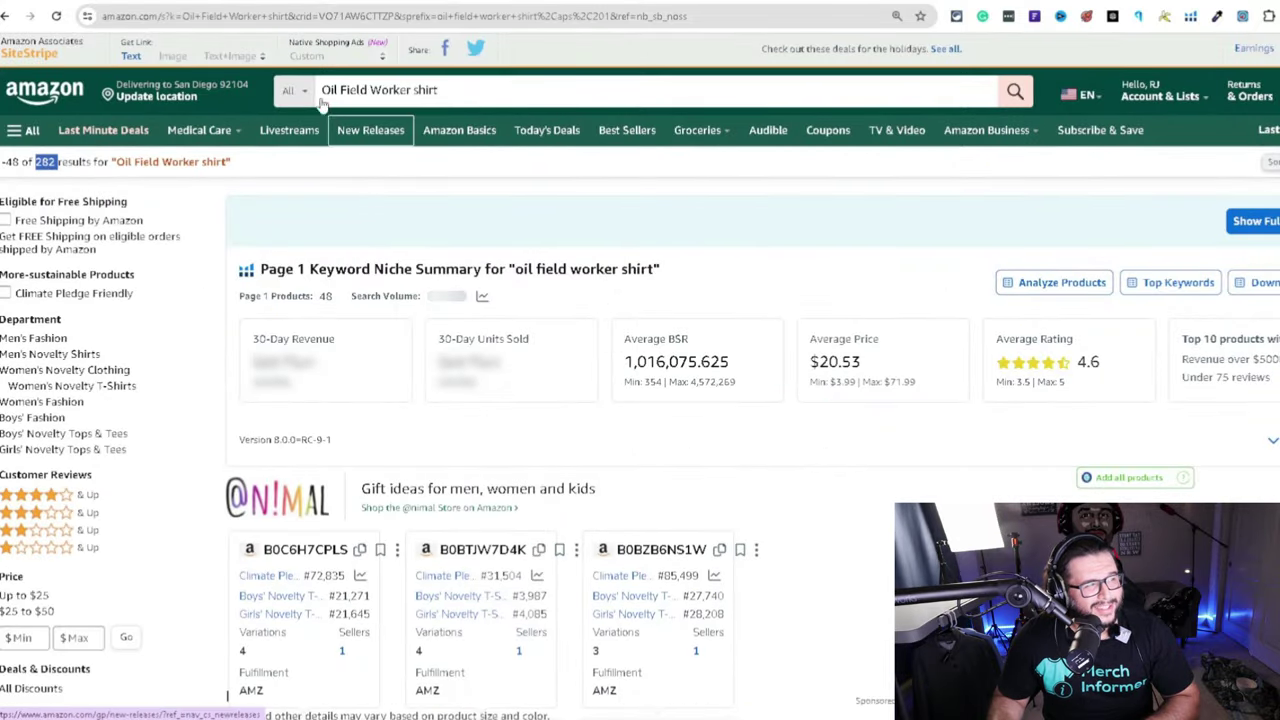
Select the 'Oil Field Worker' words in the search query
{"action": "left_click", "coordinate": [380, 90]}
{"action": "left_click_drag", "start_coordinate": [321, 90], "coordinate": [408, 90]}
{"action": "scroll", "coordinate": [194, 582], "scroll_direction": "down", "scroll_amount": 5}
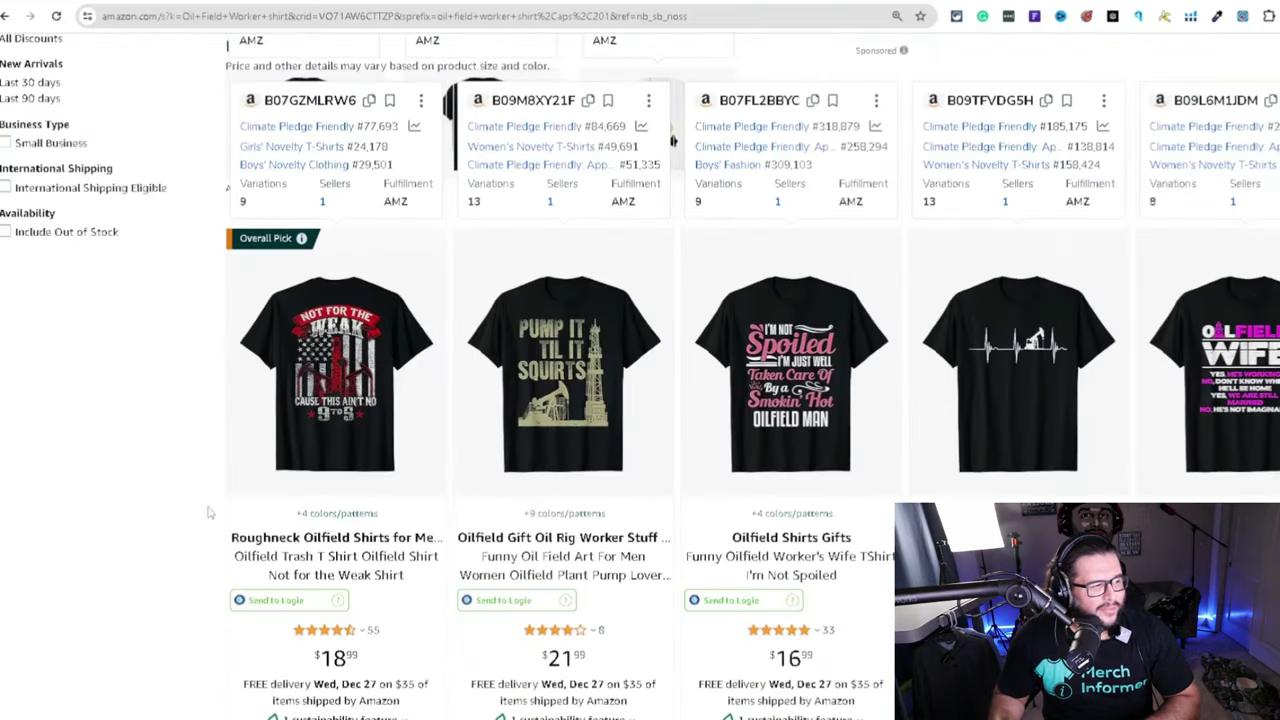
Compare the top oilfield shirts' Product details, picking out the #77,693 rank
{"action": "mouse_move", "coordinate": [315, 460]}
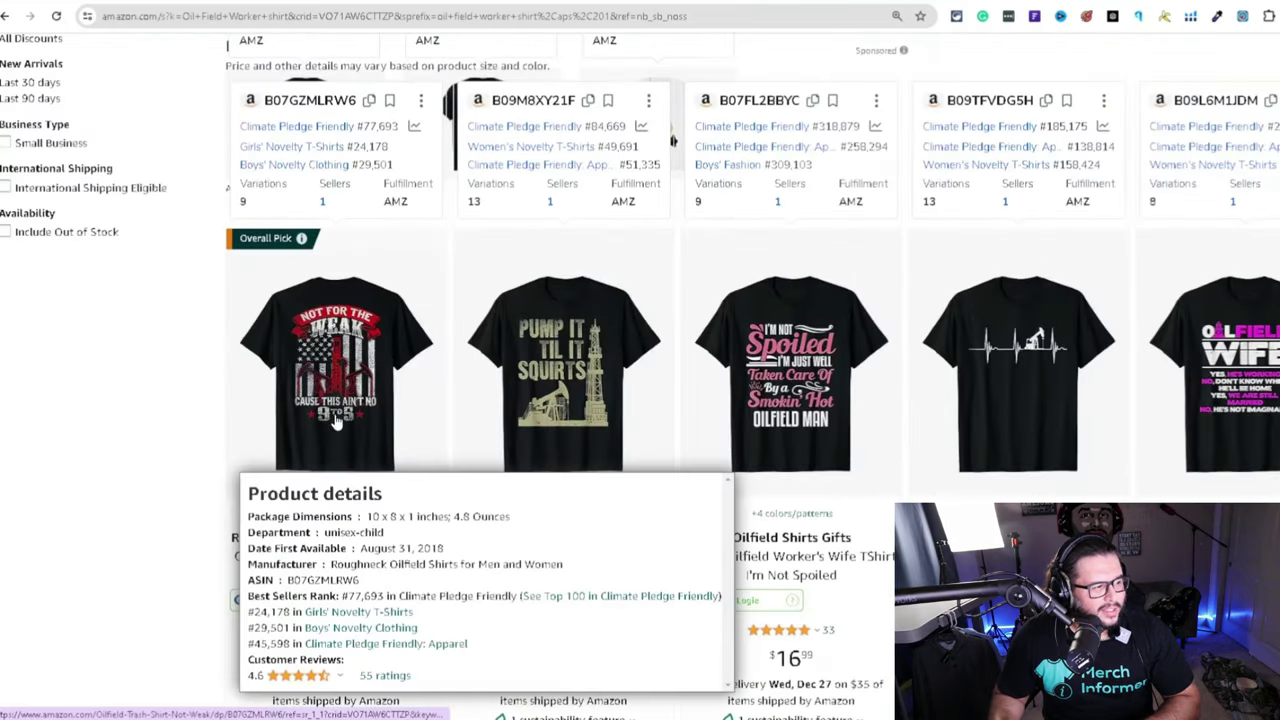
{"action": "scroll", "coordinate": [316, 462], "scroll_direction": "down", "scroll_amount": 1}
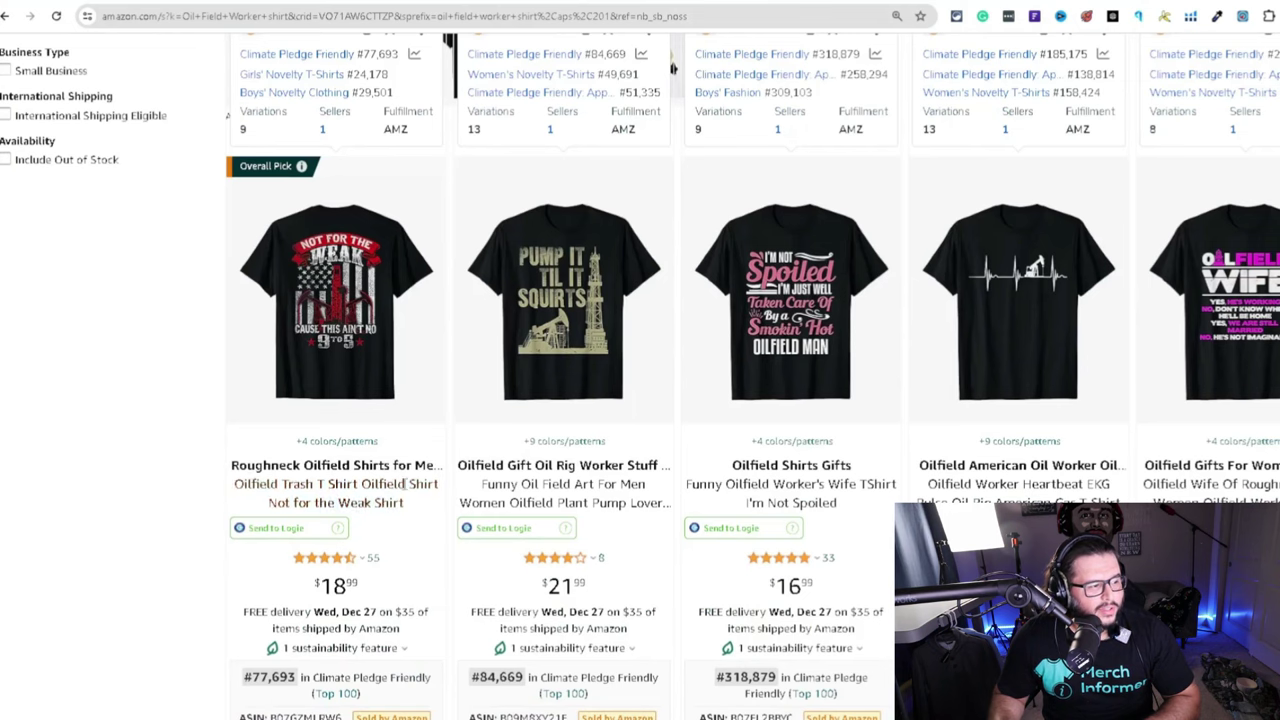
{"action": "scroll", "coordinate": [410, 495], "scroll_direction": "up", "scroll_amount": 4}
{"action": "scroll", "coordinate": [482, 553], "scroll_direction": "down", "scroll_amount": 3}
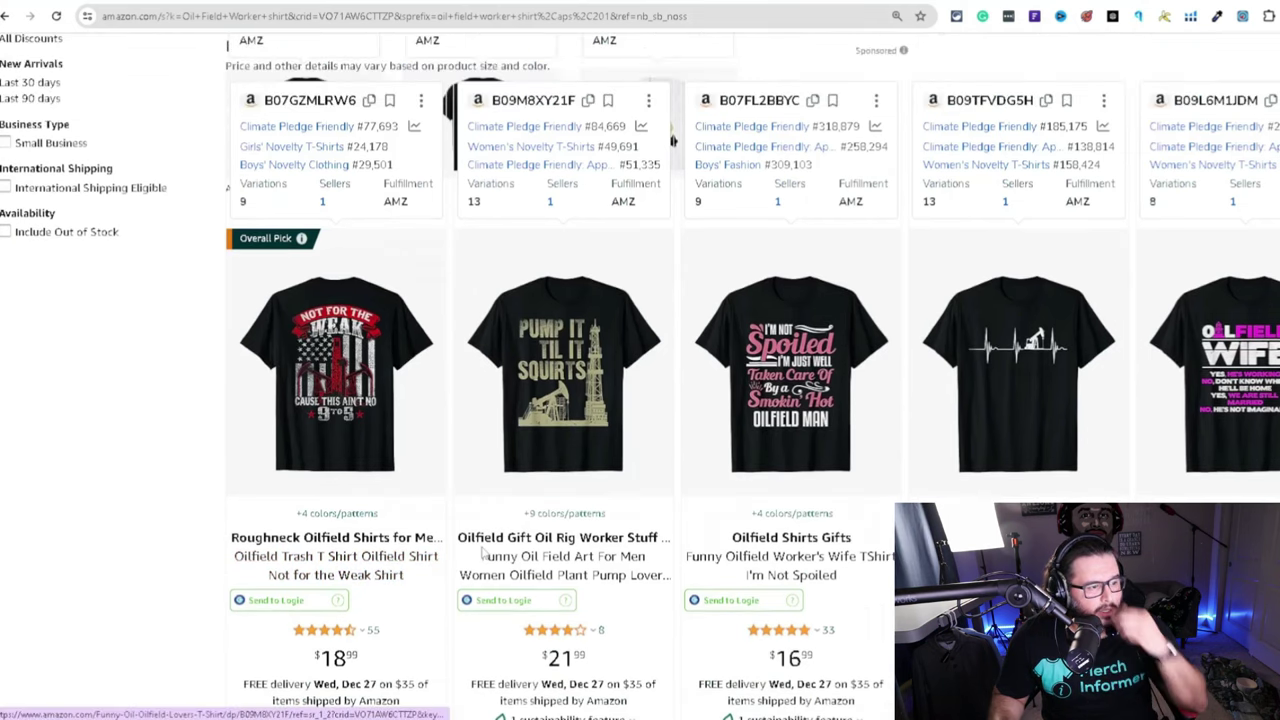
{"action": "scroll", "coordinate": [325, 485], "scroll_direction": "down", "scroll_amount": 1}
{"action": "mouse_move", "coordinate": [592, 326]}
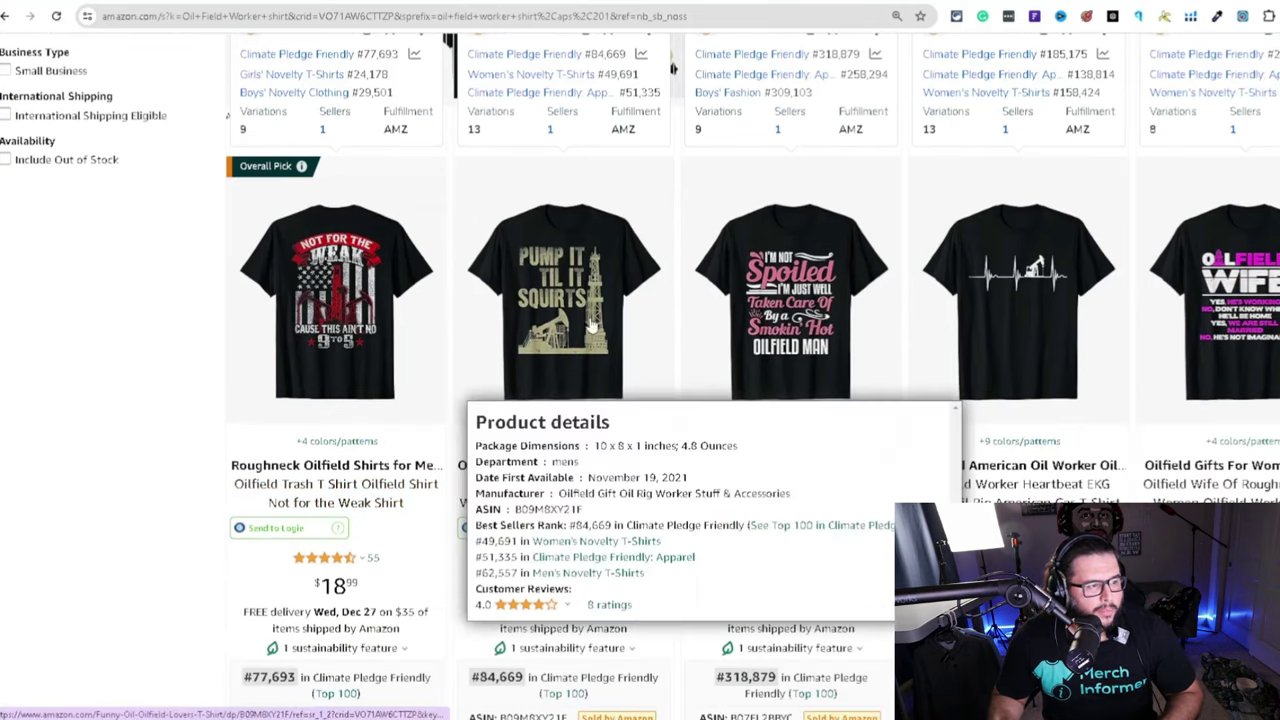
{"action": "scroll", "coordinate": [620, 418], "scroll_direction": "down", "scroll_amount": 2}
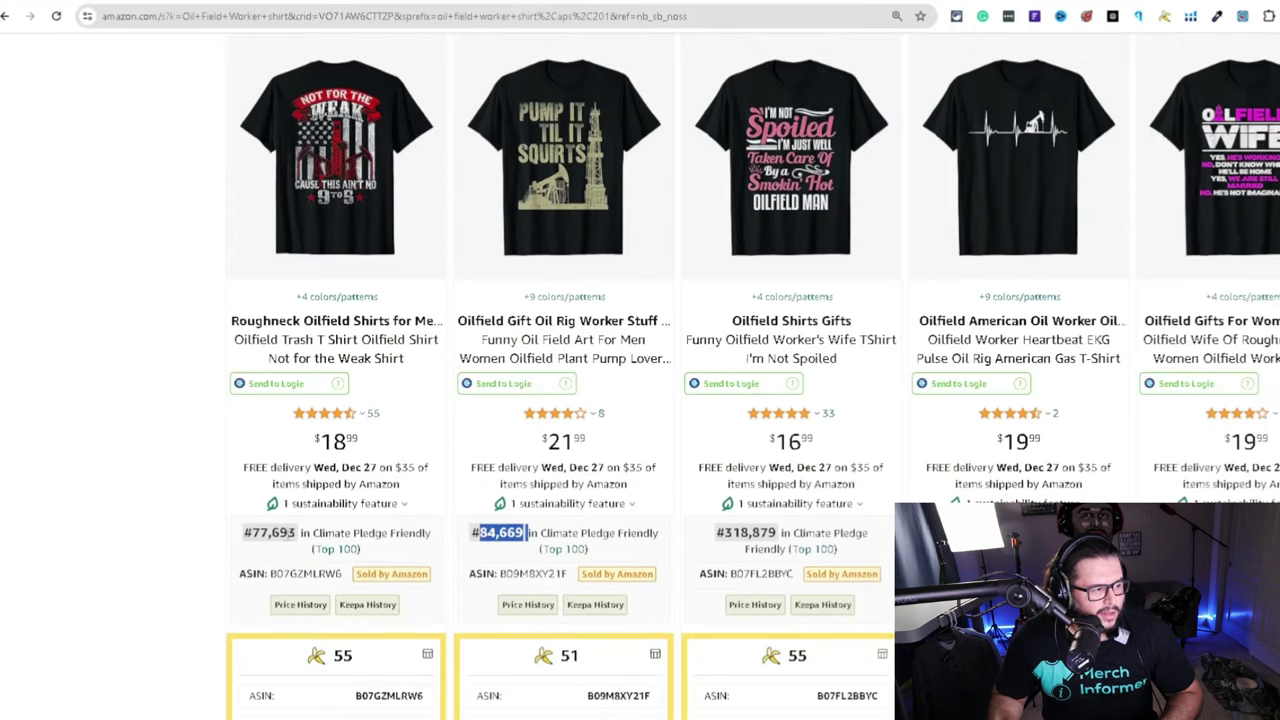
{"action": "left_click_drag", "start_coordinate": [243, 532], "coordinate": [490, 522]}
{"action": "left_click", "coordinate": [750, 520]}
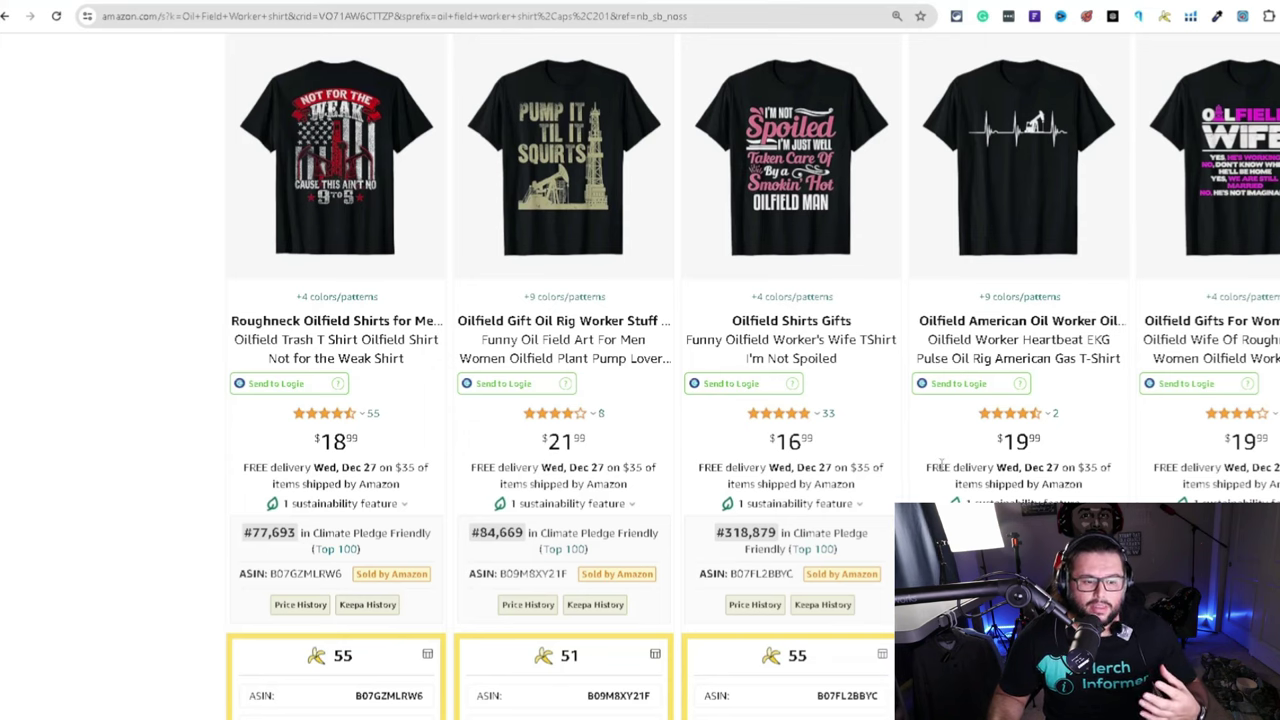
Review the Keepa data boxes, then open the Oilfield Trash 'Not for the Weak' shirt listing
{"action": "scroll", "coordinate": [940, 460], "scroll_direction": "down", "scroll_amount": 12}
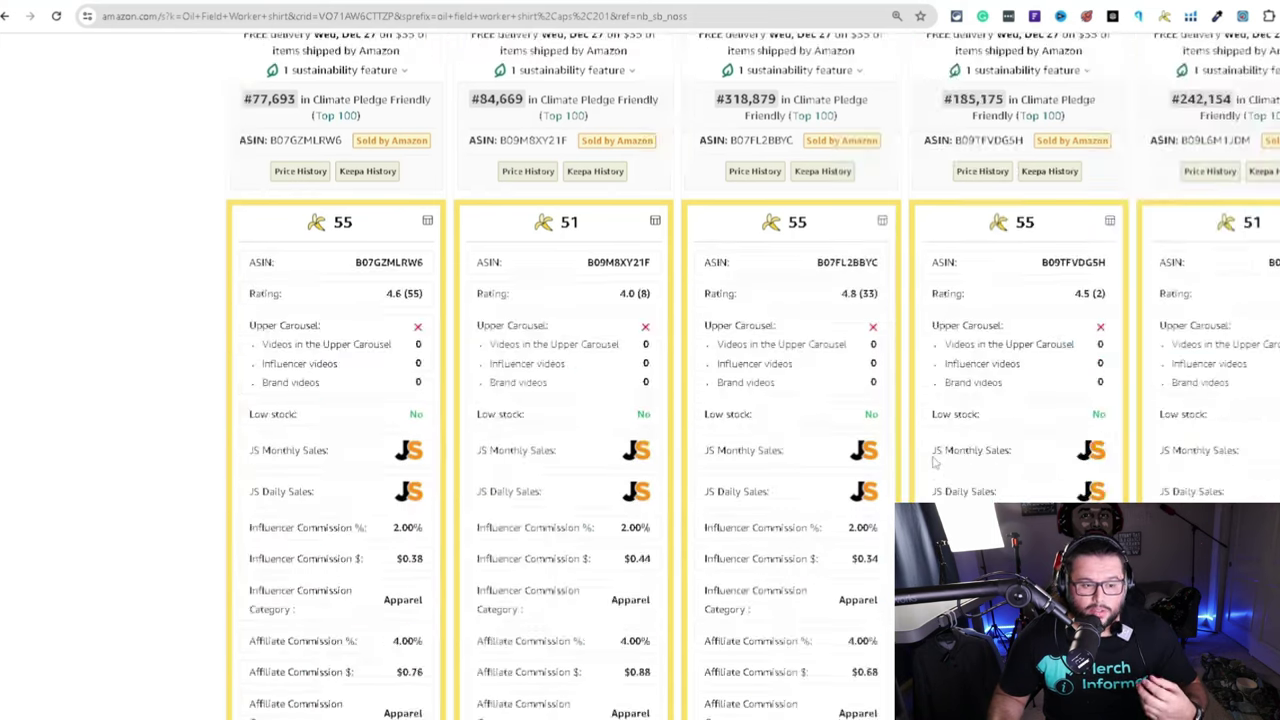
{"action": "scroll", "coordinate": [930, 457], "scroll_direction": "down", "scroll_amount": 2}
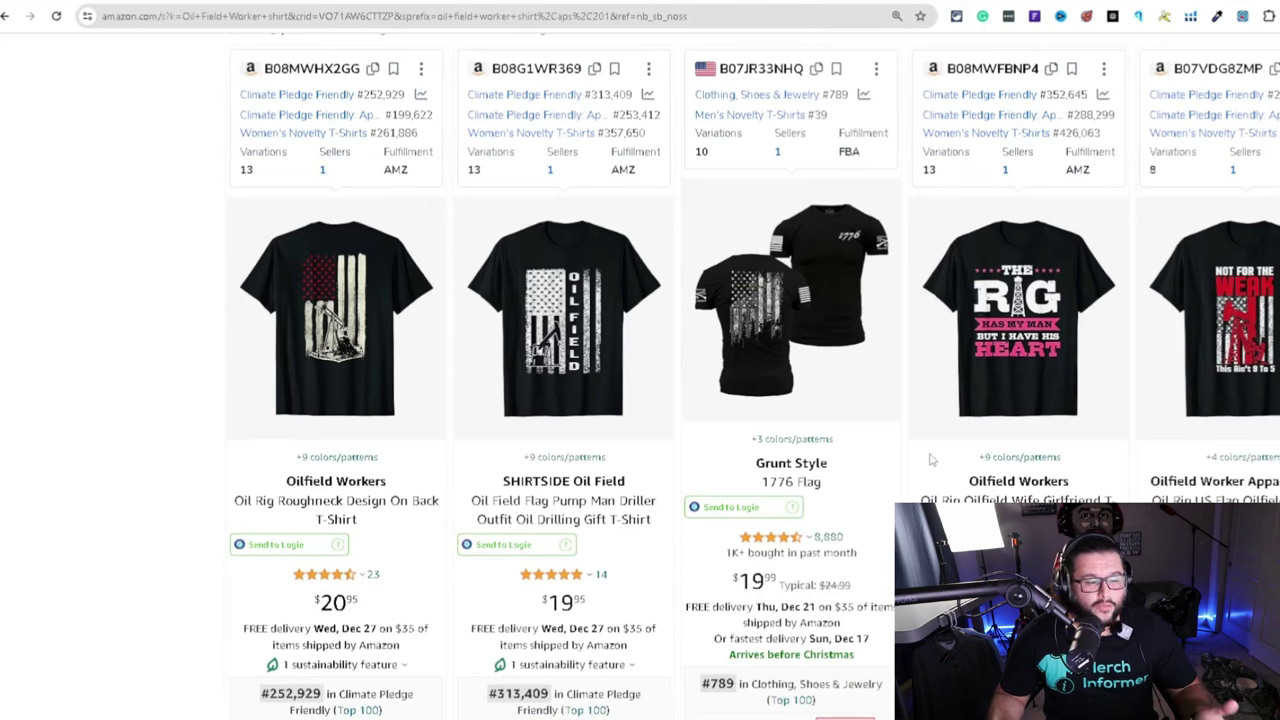
{"action": "scroll", "coordinate": [857, 457], "scroll_direction": "up", "scroll_amount": 15}
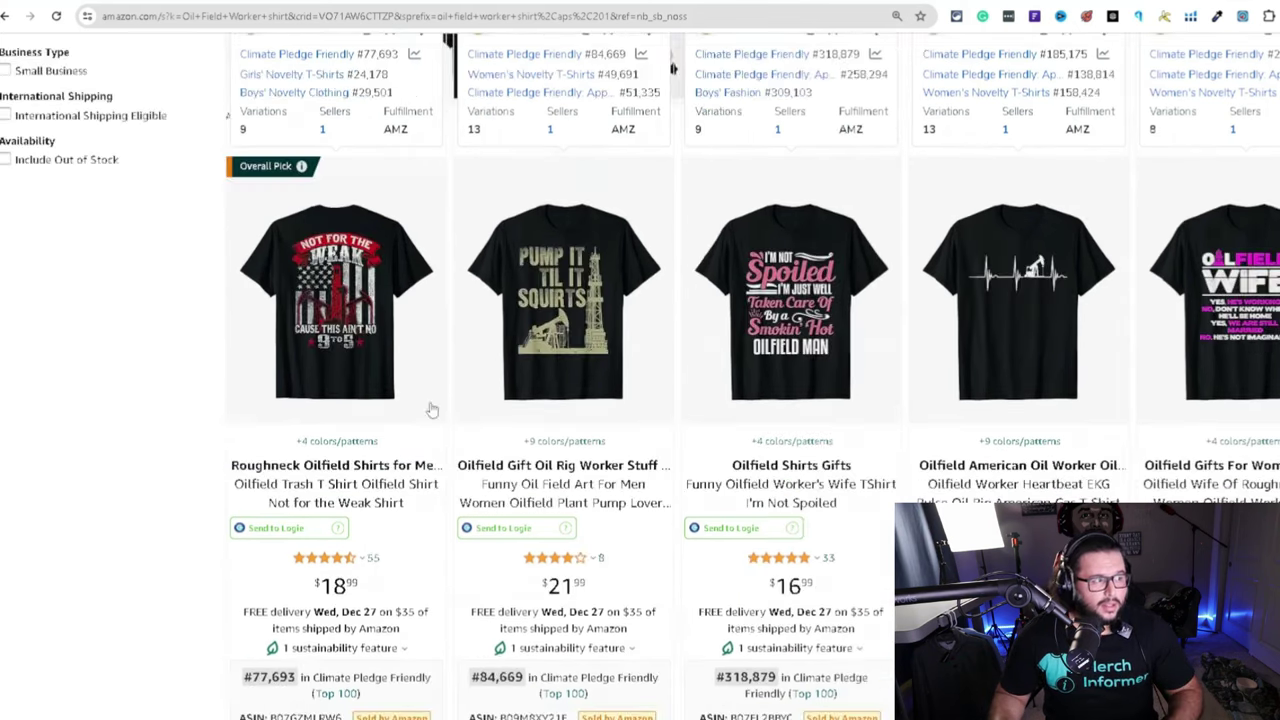
{"action": "mouse_move", "coordinate": [432, 410]}
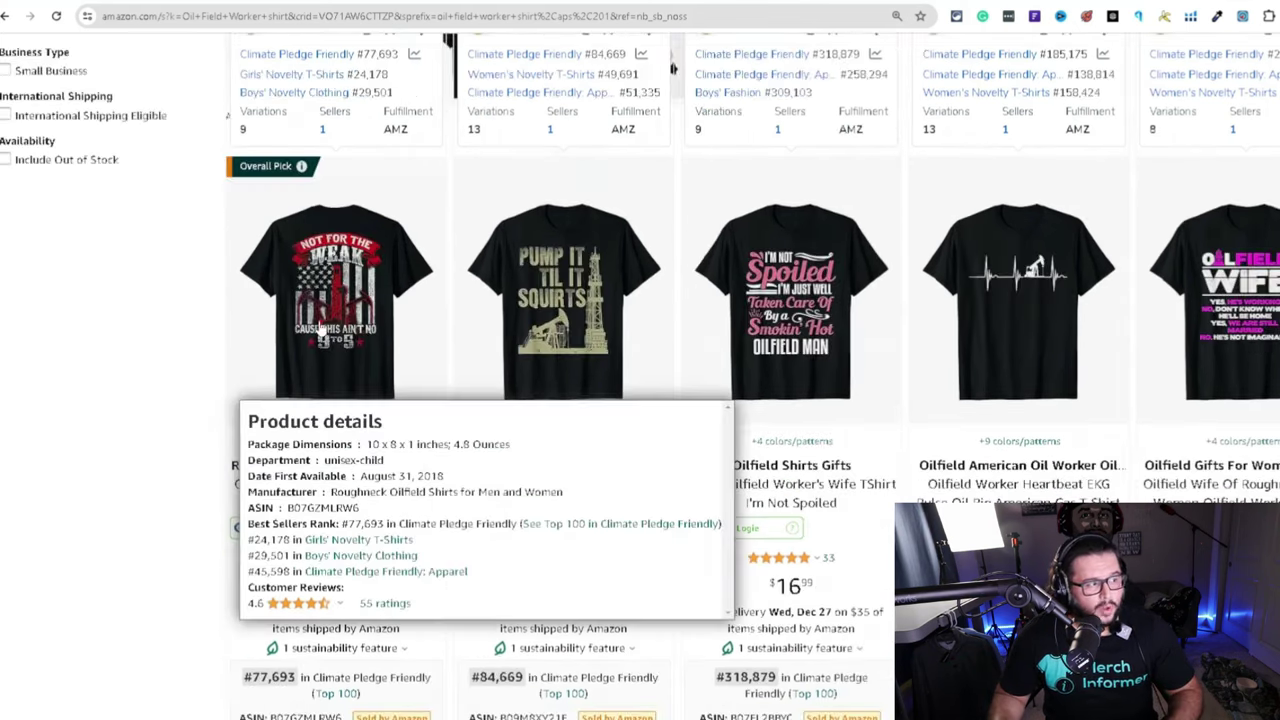
{"action": "right_click", "coordinate": [328, 262]}
{"action": "left_click", "coordinate": [407, 288]}
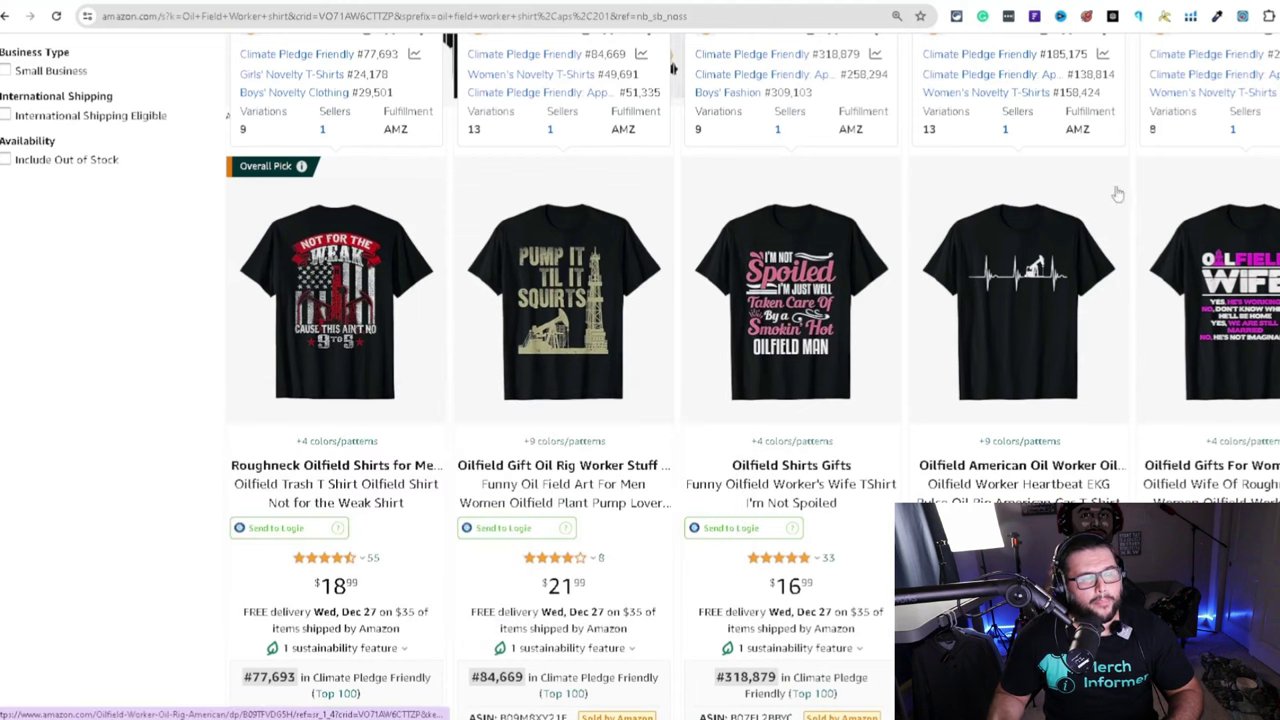
{"action": "scroll", "coordinate": [757, 218], "scroll_direction": "down", "scroll_amount": 1}
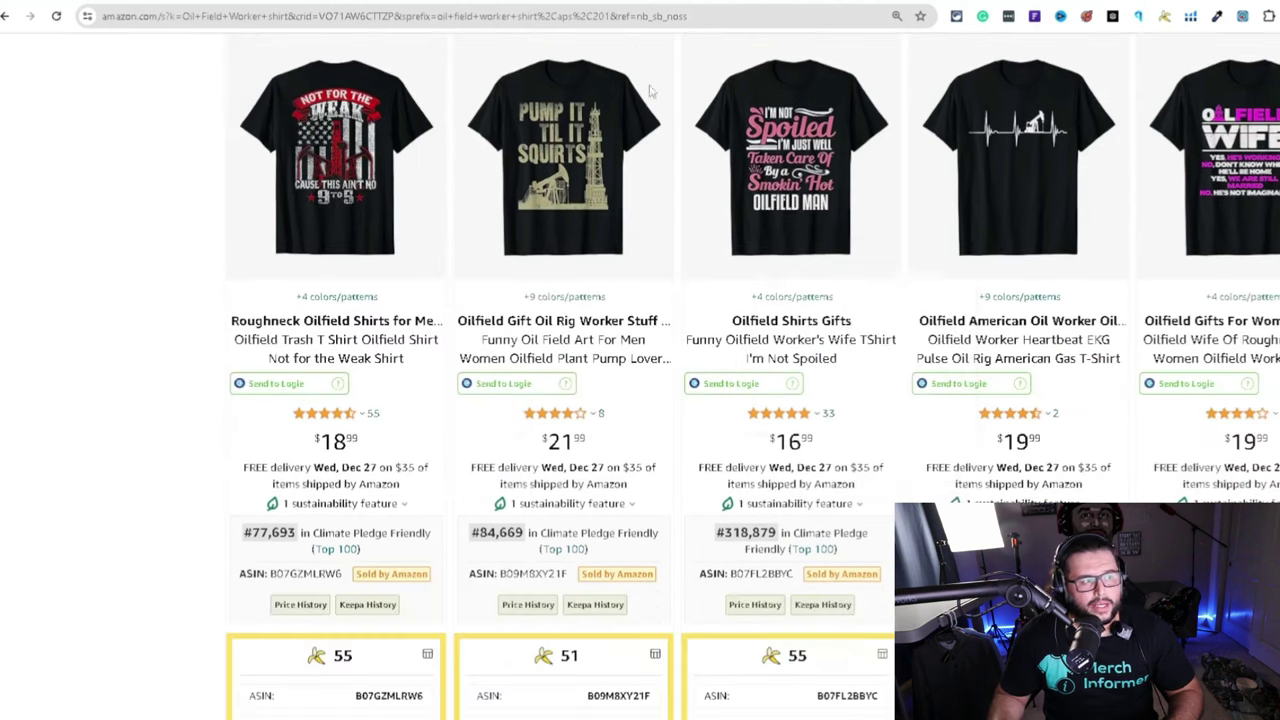
{"action": "mouse_move", "coordinate": [563, 172]}
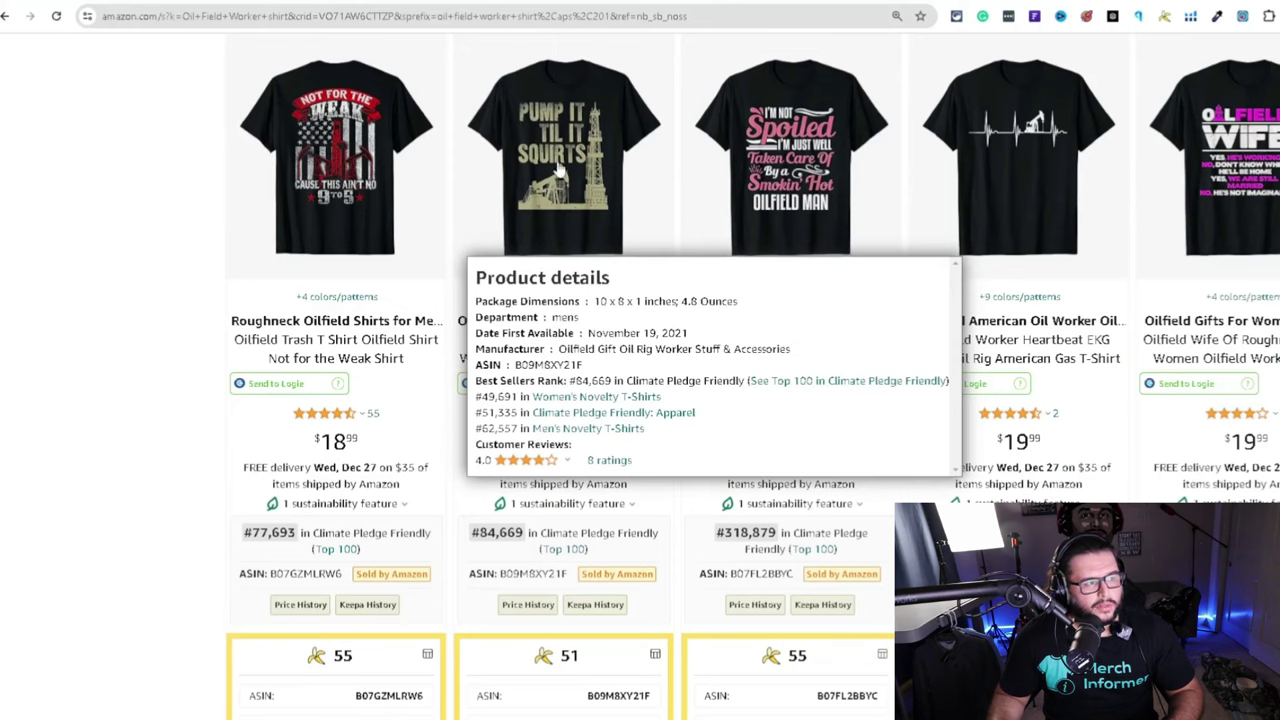
{"action": "left_click", "coordinate": [336, 160]}
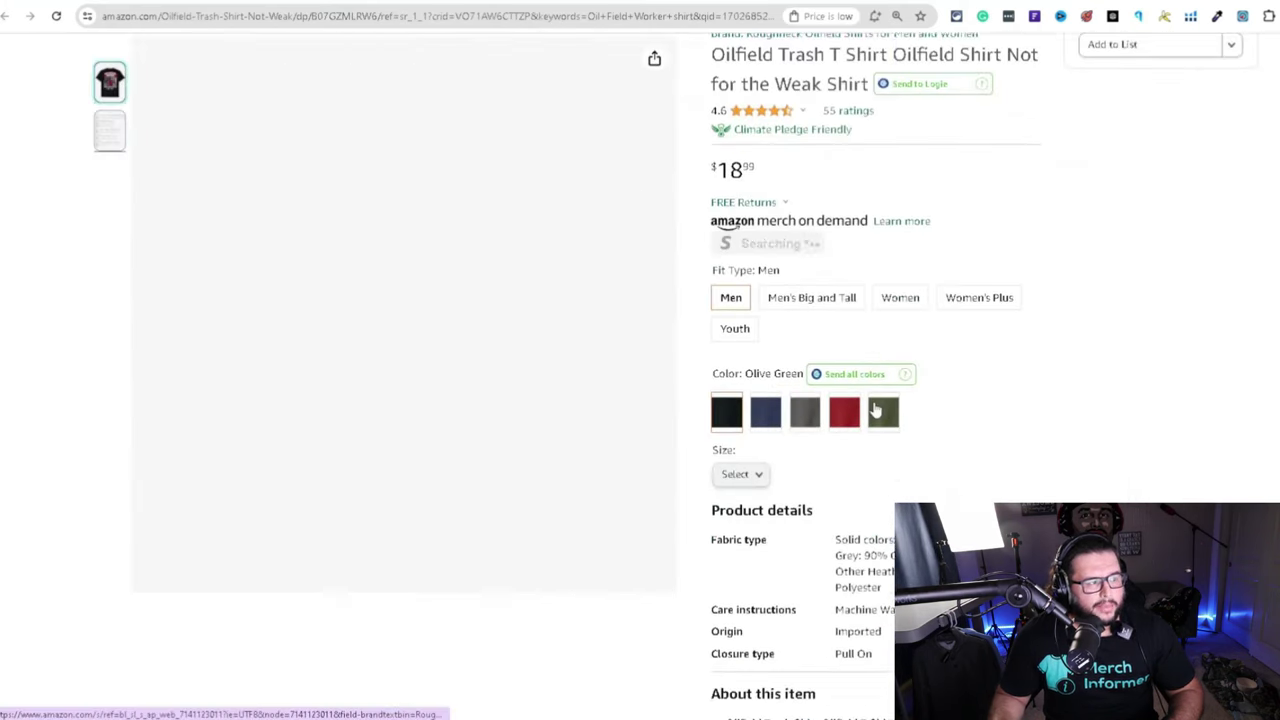
View the Not for the Weak shirt's All Time sales rank chart, then go back to the search results
{"action": "scroll", "coordinate": [876, 410], "scroll_direction": "down", "scroll_amount": 7}
{"action": "left_click", "coordinate": [780, 262]}
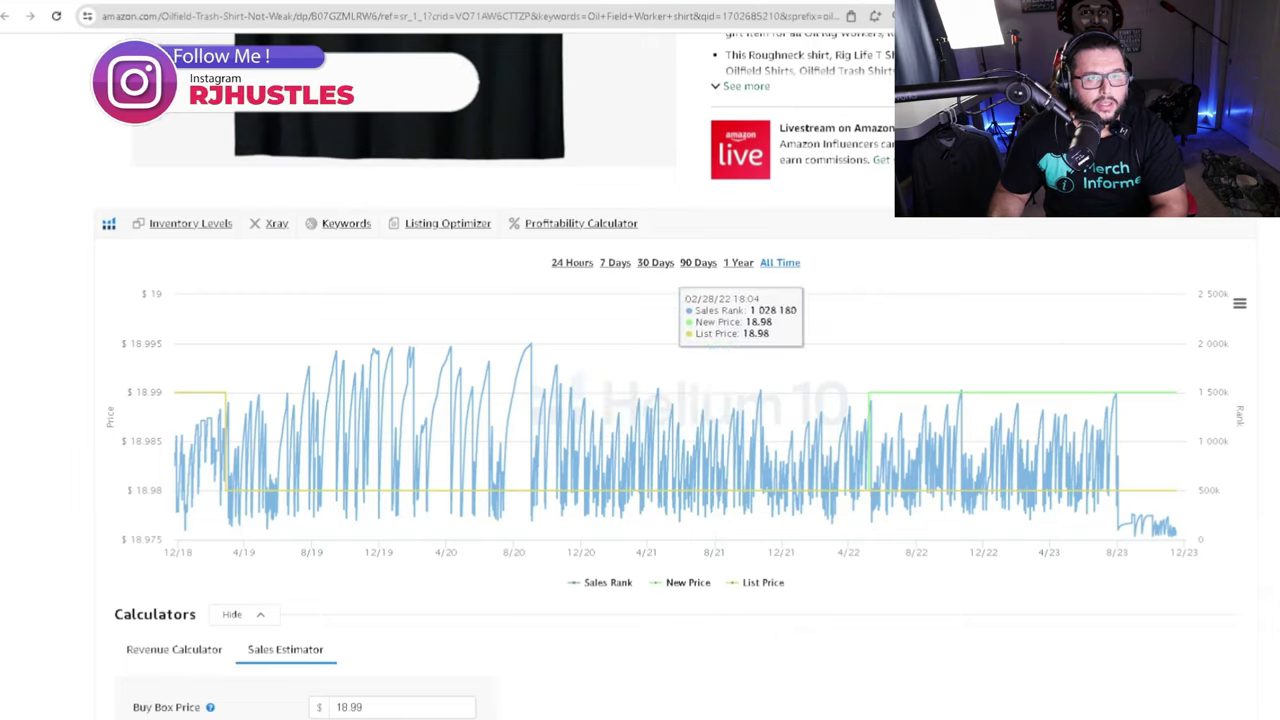
{"action": "key", "text": "alt+Left"}
{"action": "scroll", "coordinate": [802, 334], "scroll_direction": "up", "scroll_amount": 10}
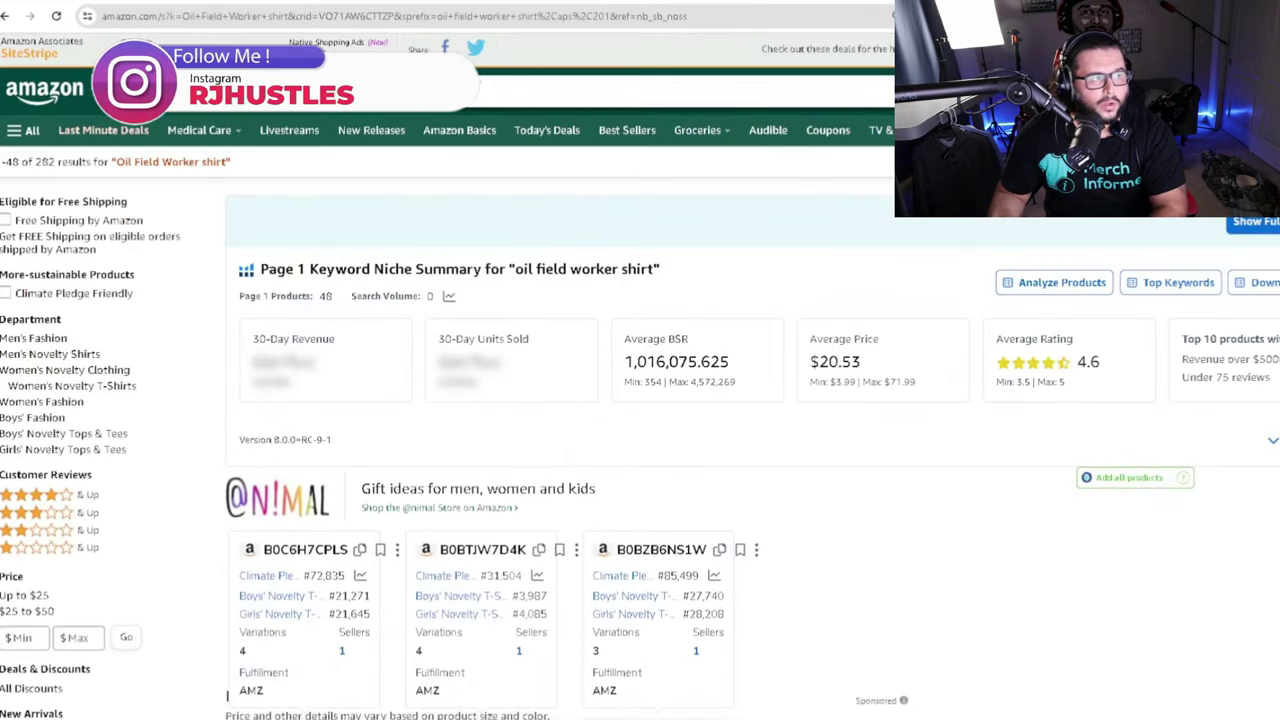
{"action": "scroll", "coordinate": [651, 204], "scroll_direction": "down", "scroll_amount": 8}
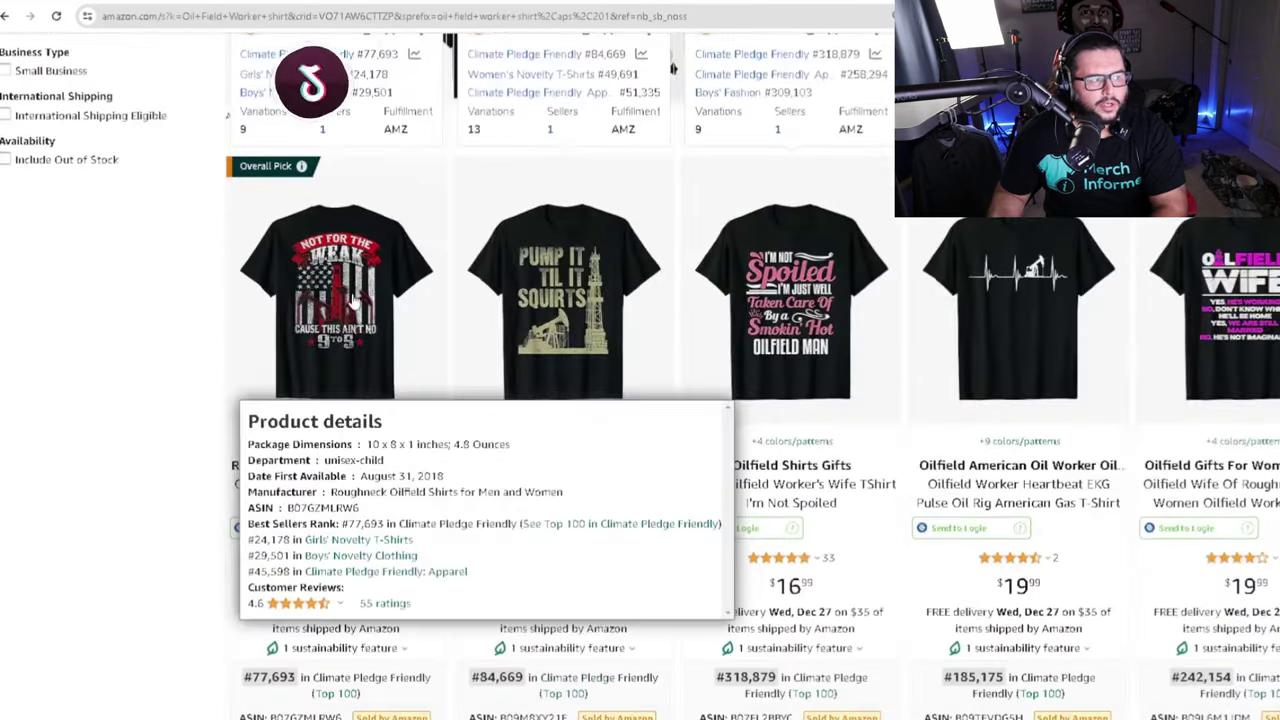
{"action": "key", "text": "alt+Right"}
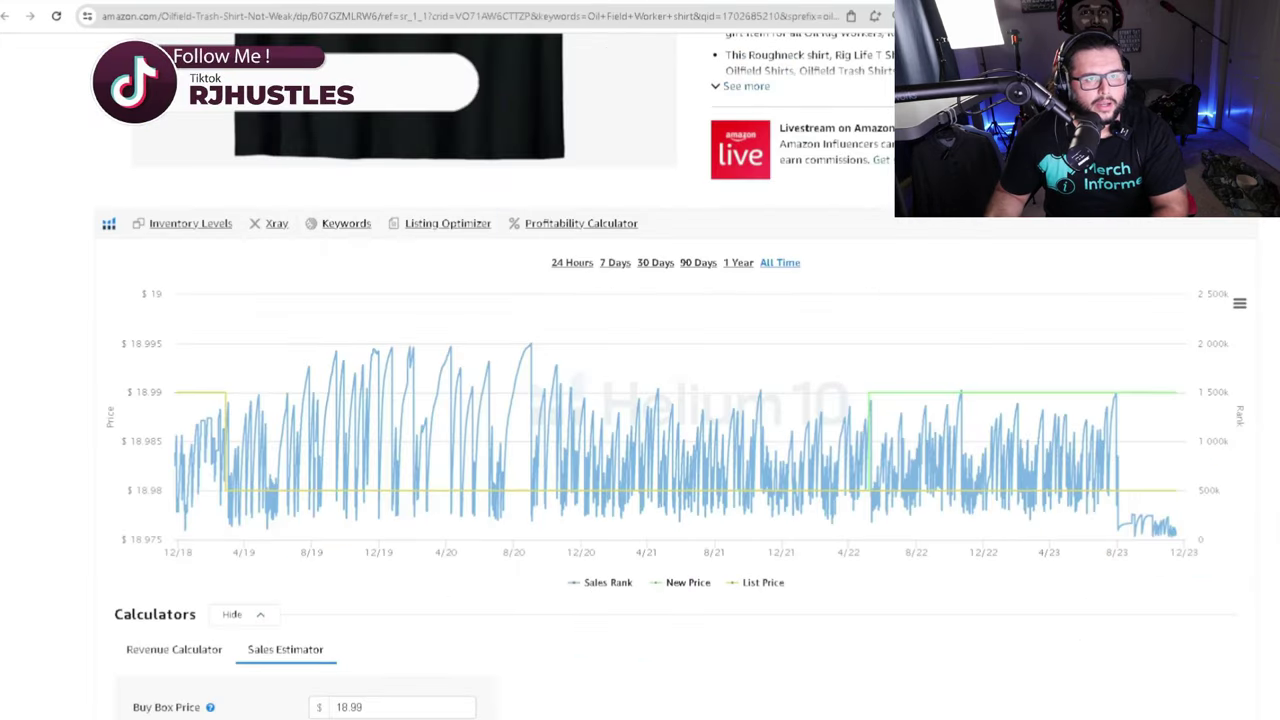
{"action": "key", "text": "alt+Left"}
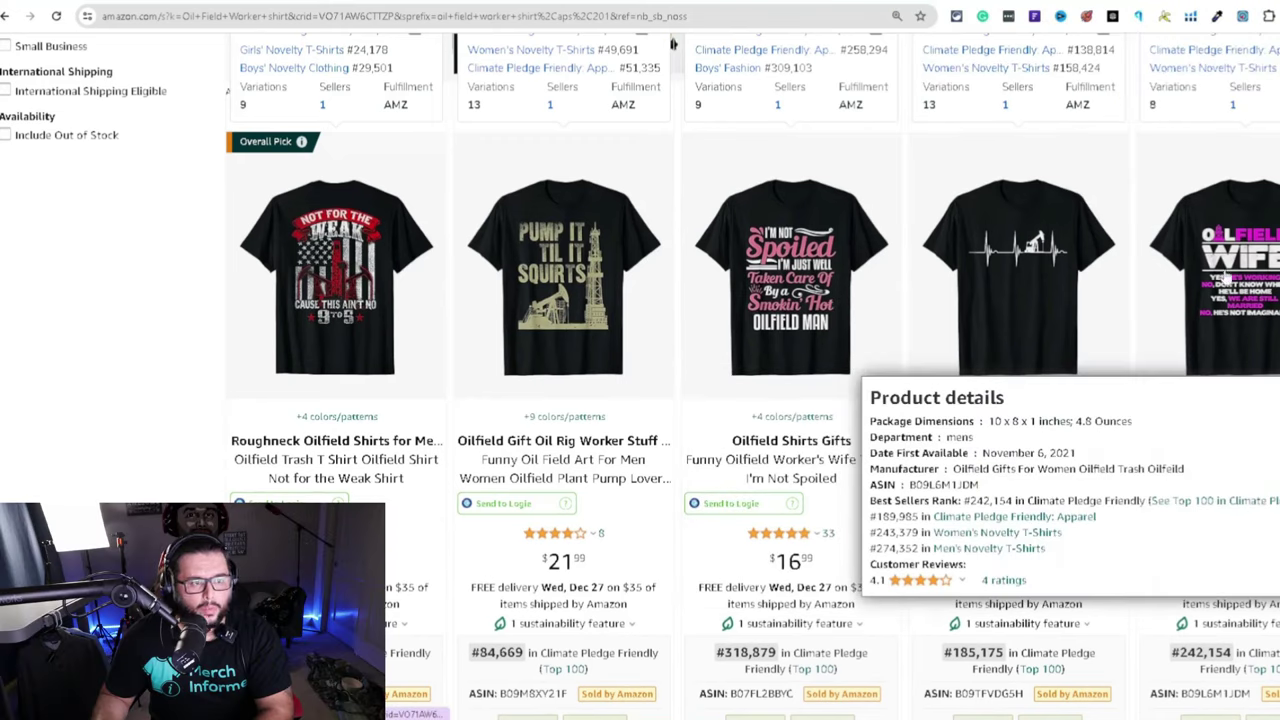
Change the query to 'OilField Mom shirt' and search, bringing up 487 results
{"action": "scroll", "coordinate": [1018, 300], "scroll_direction": "down", "scroll_amount": 5}
{"action": "scroll", "coordinate": [753, 376], "scroll_direction": "down", "scroll_amount": 10}
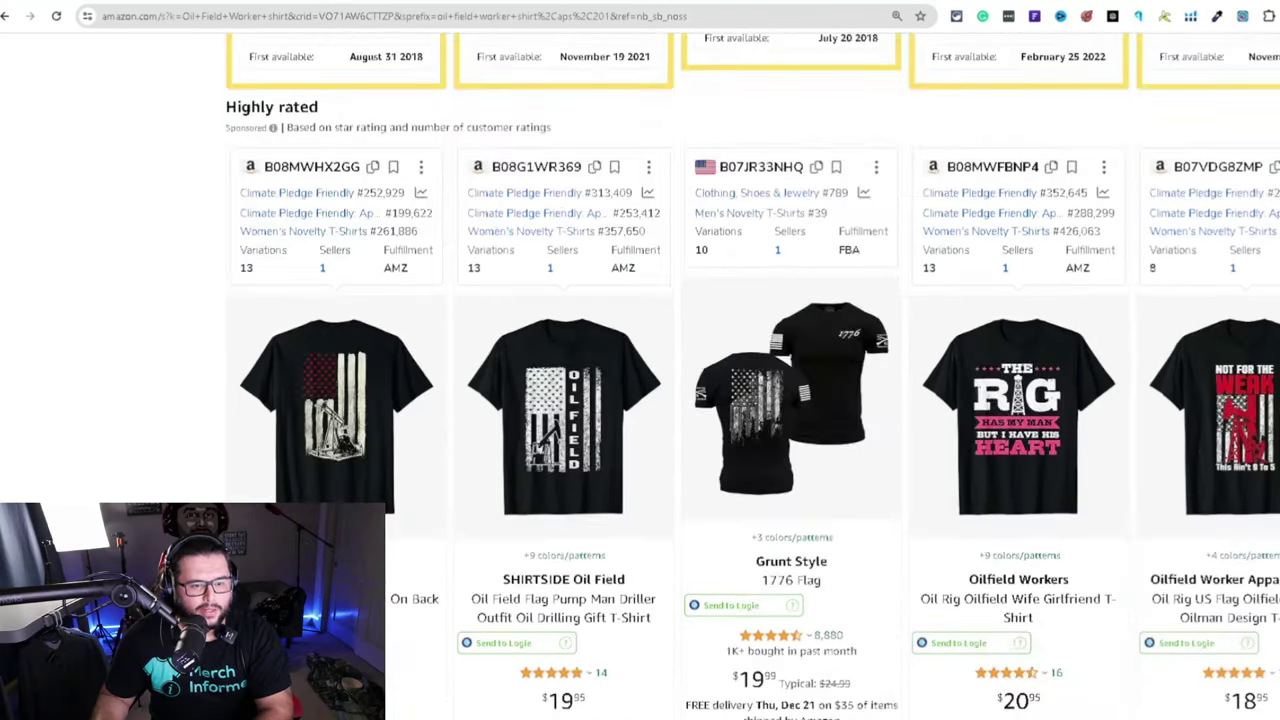
{"action": "scroll", "coordinate": [753, 376], "scroll_direction": "down", "scroll_amount": 11}
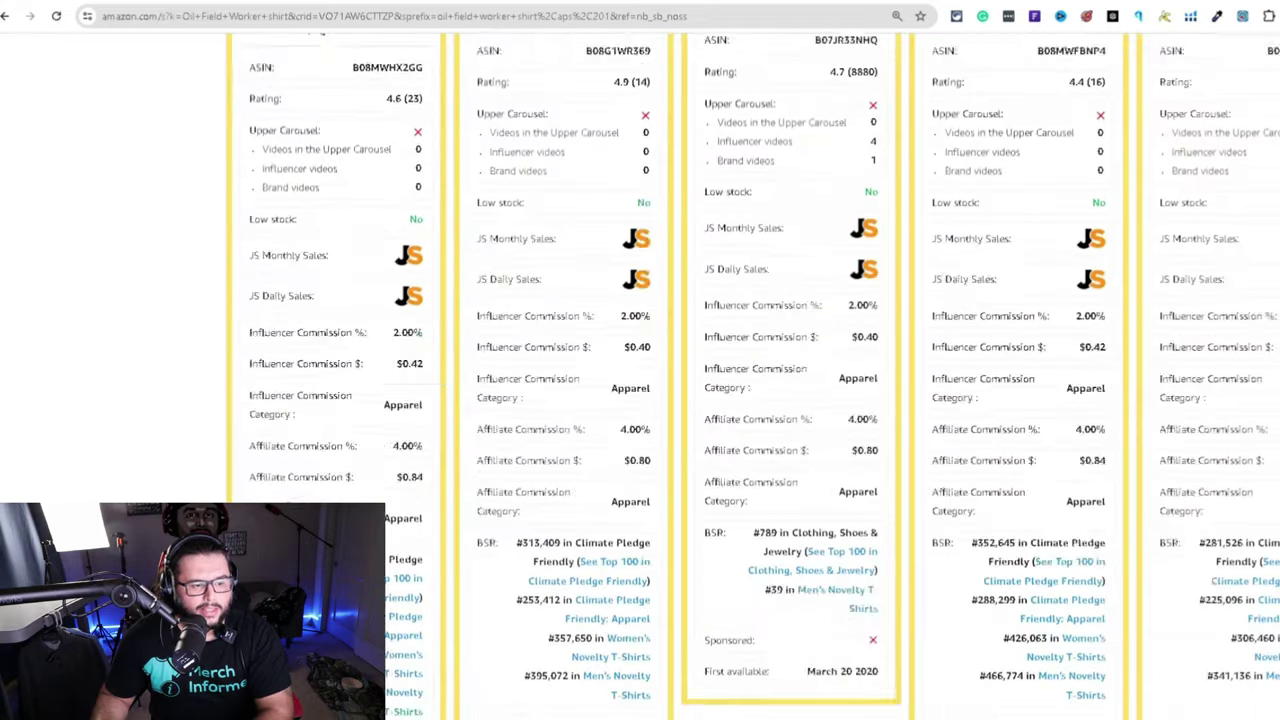
{"action": "key", "text": "Home"}
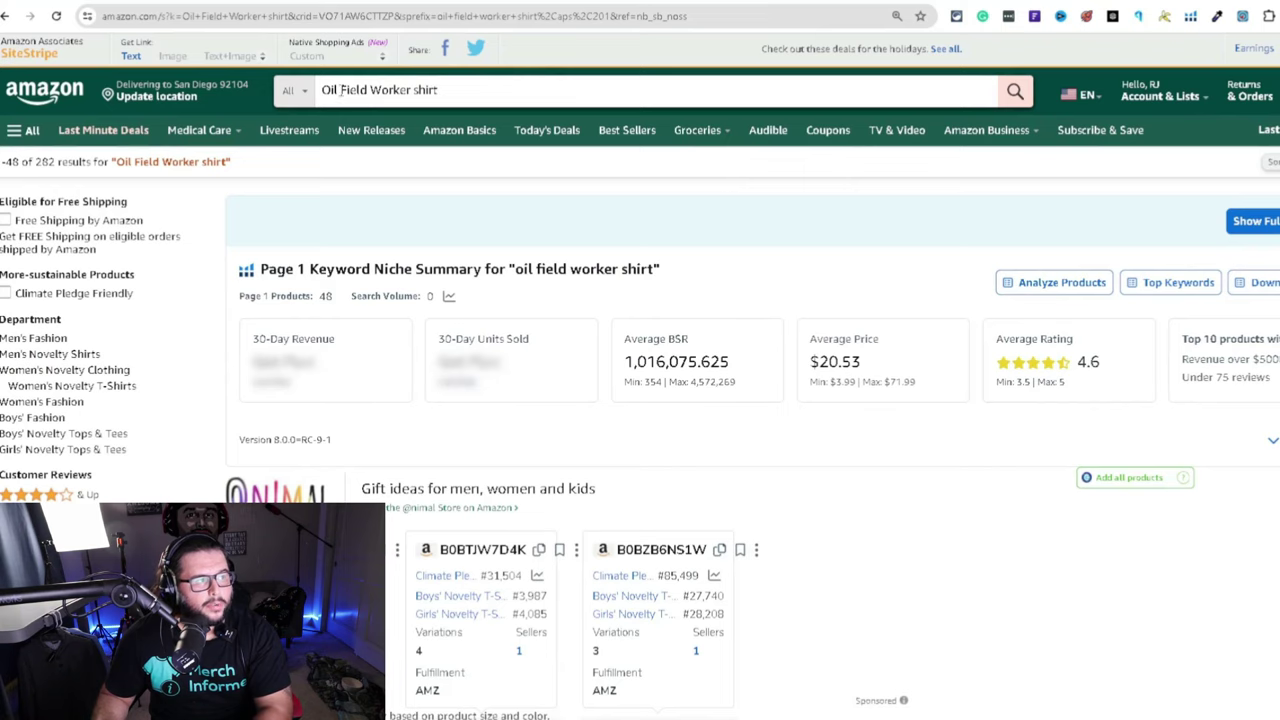
{"action": "left_click", "coordinate": [341, 90]}
{"action": "key", "text": "BackSpace"}
{"action": "left_click_drag", "start_coordinate": [366, 90], "coordinate": [453, 93]}
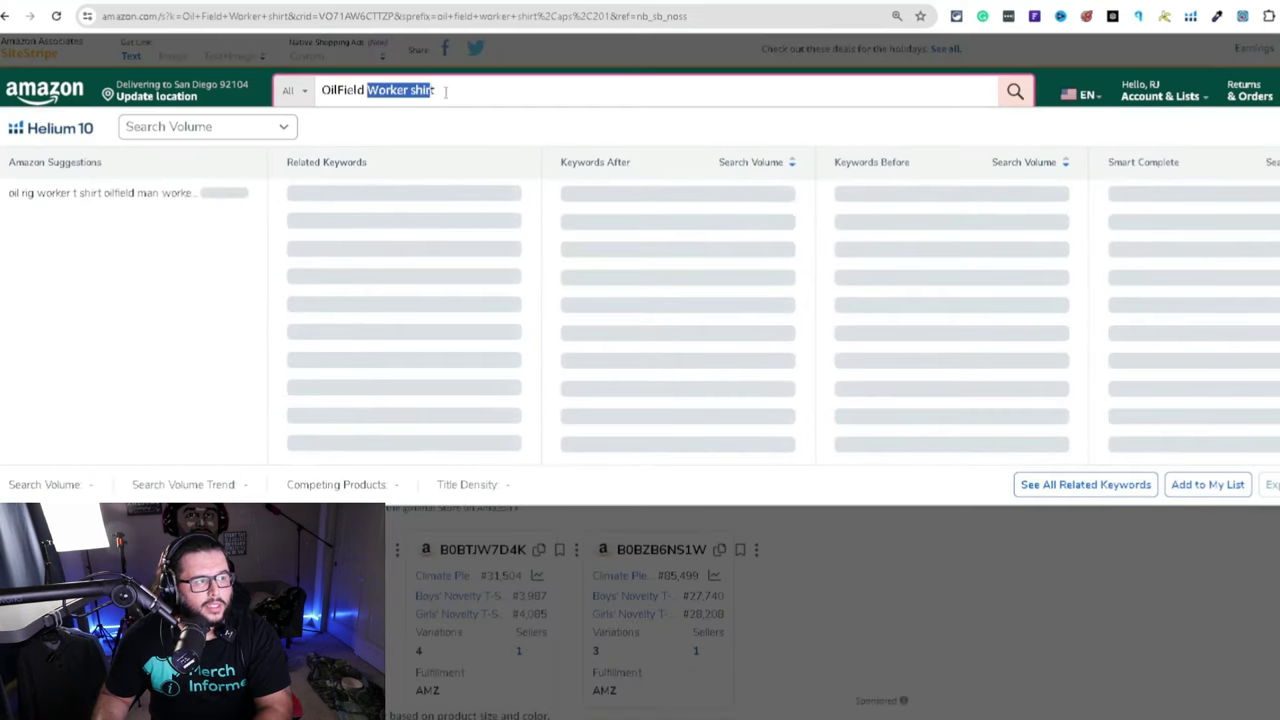
{"action": "key", "text": "BackSpace"}
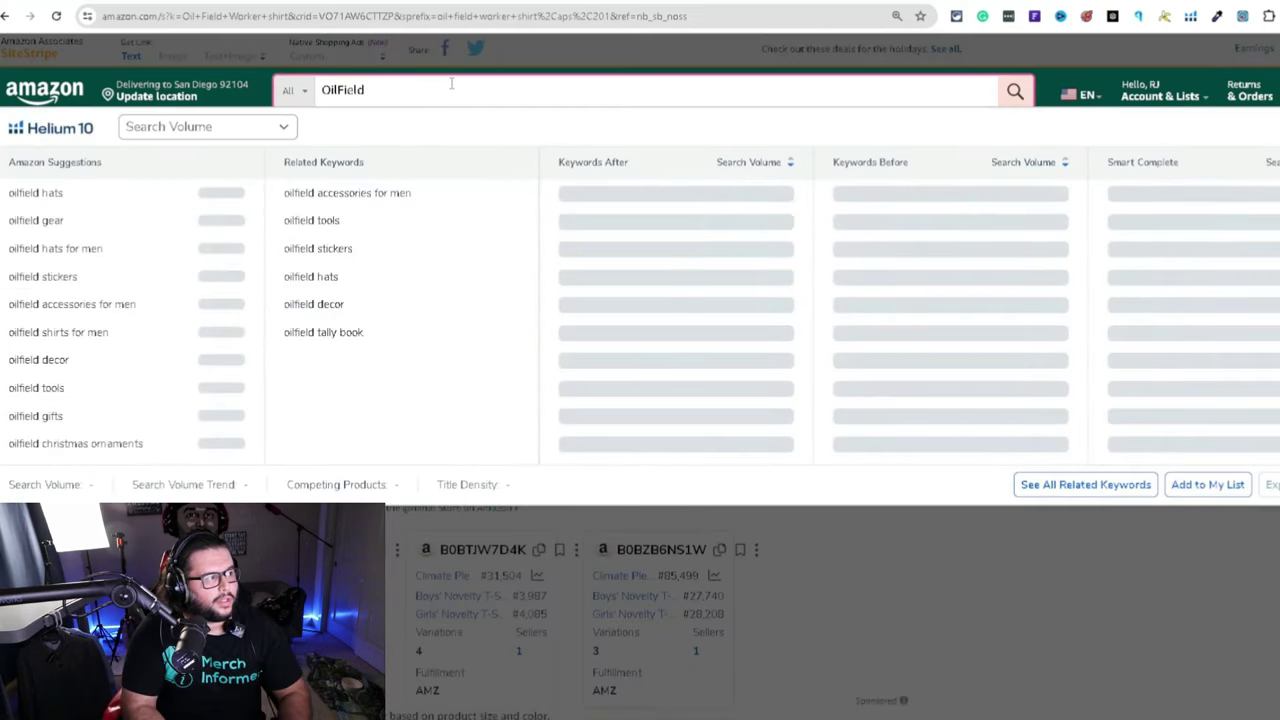
{"action": "type", "text": "s"}
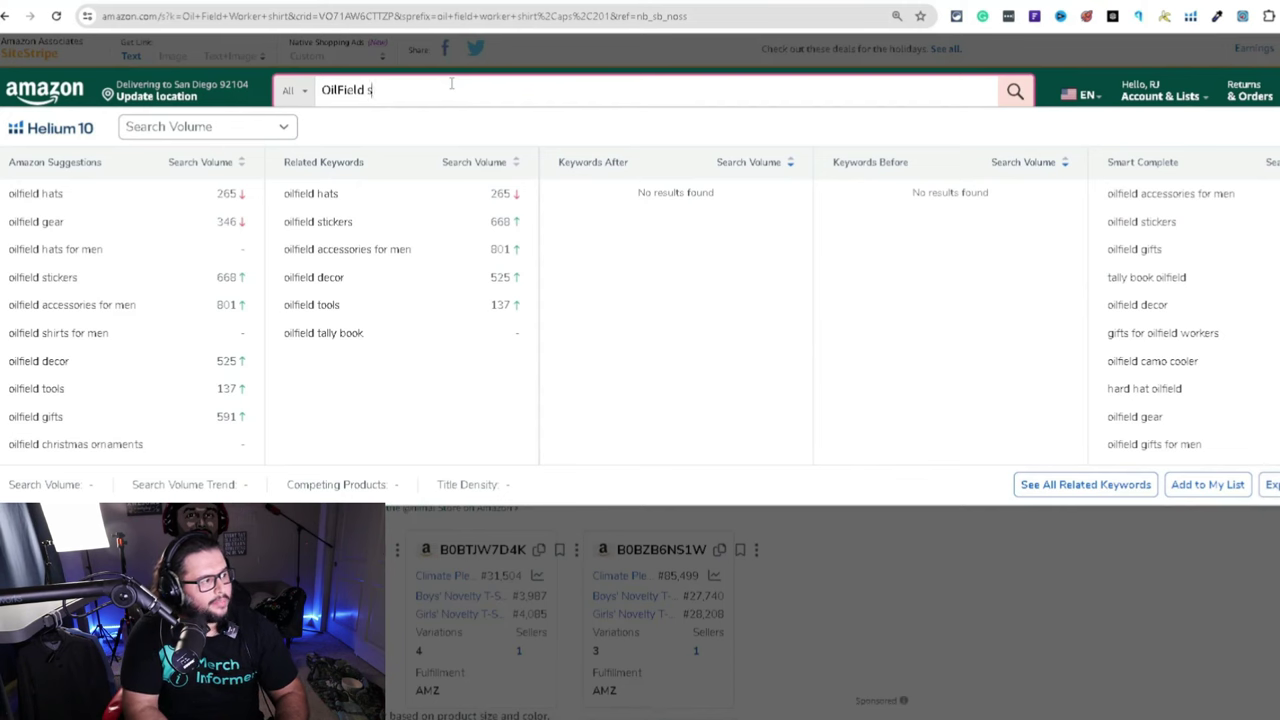
{"action": "key", "text": "BackSpace"}
{"action": "type", "text": "Mom shirt"}
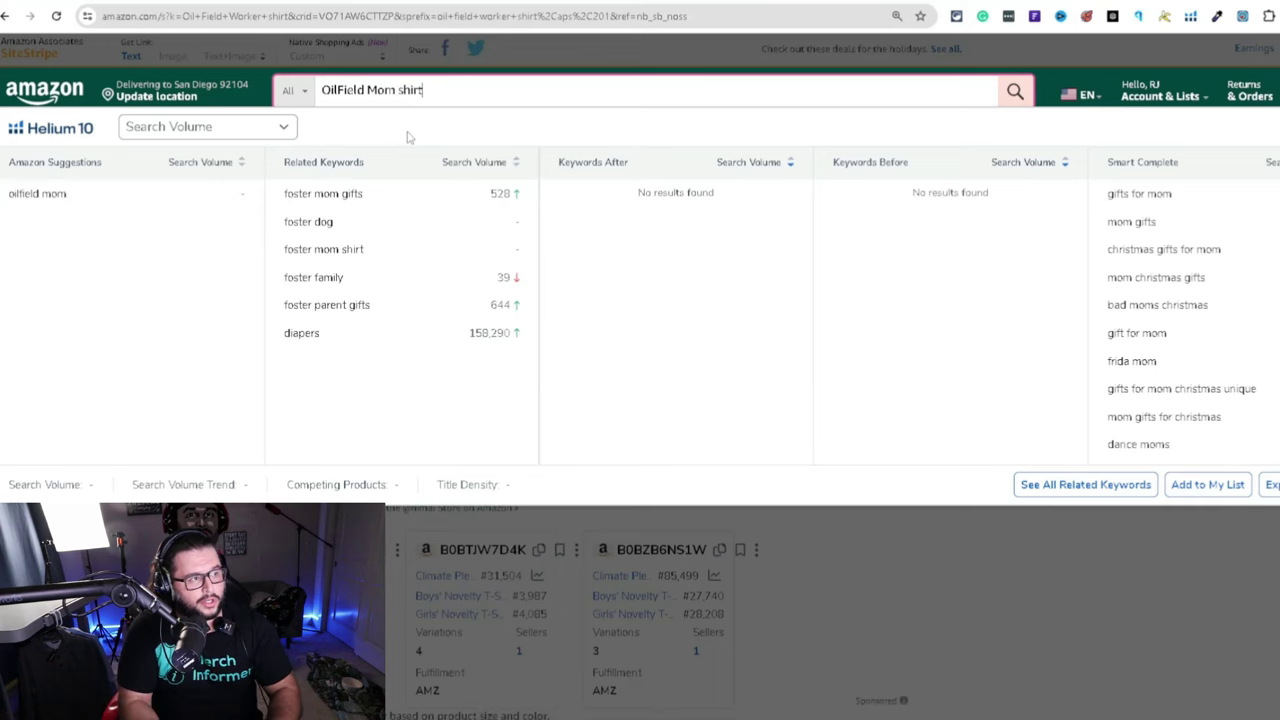
{"action": "key", "text": "Return"}
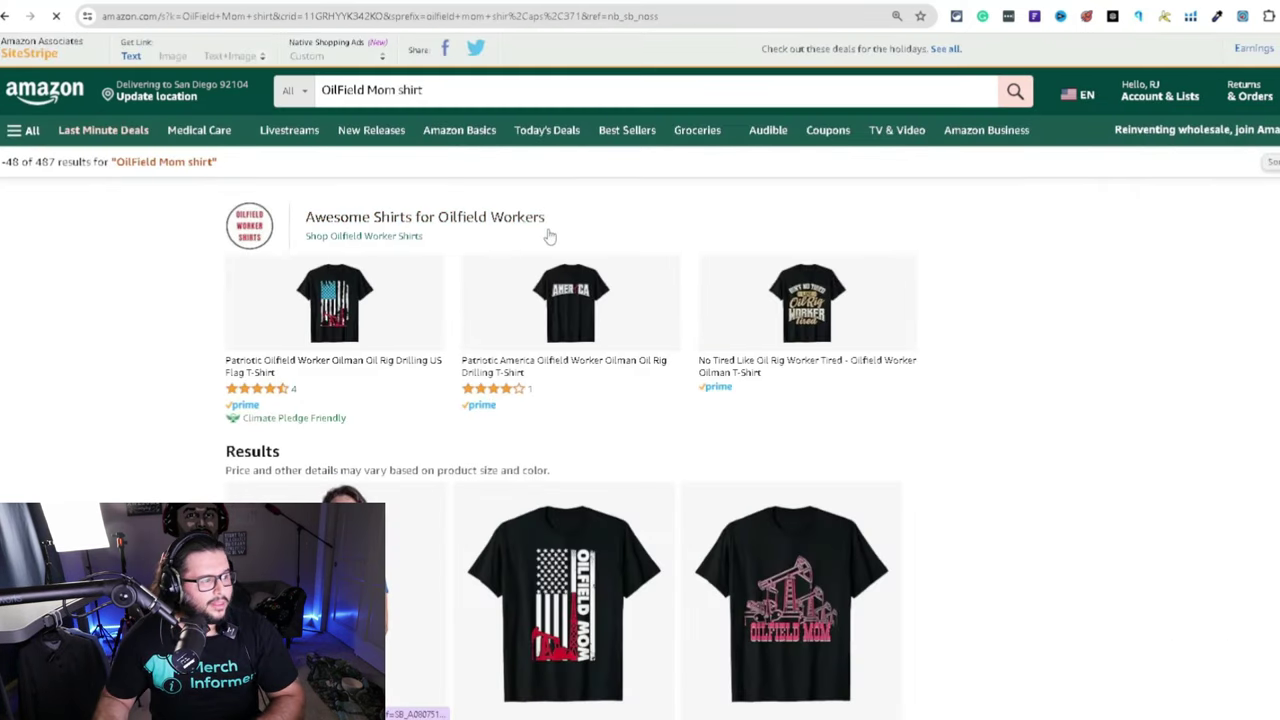
Scroll through the OilField Mom shirt listings and their page-1 niche summary of 48 products
{"action": "scroll", "coordinate": [760, 393], "scroll_direction": "down", "scroll_amount": 2}
{"action": "scroll", "coordinate": [590, 390], "scroll_direction": "down", "scroll_amount": 2}
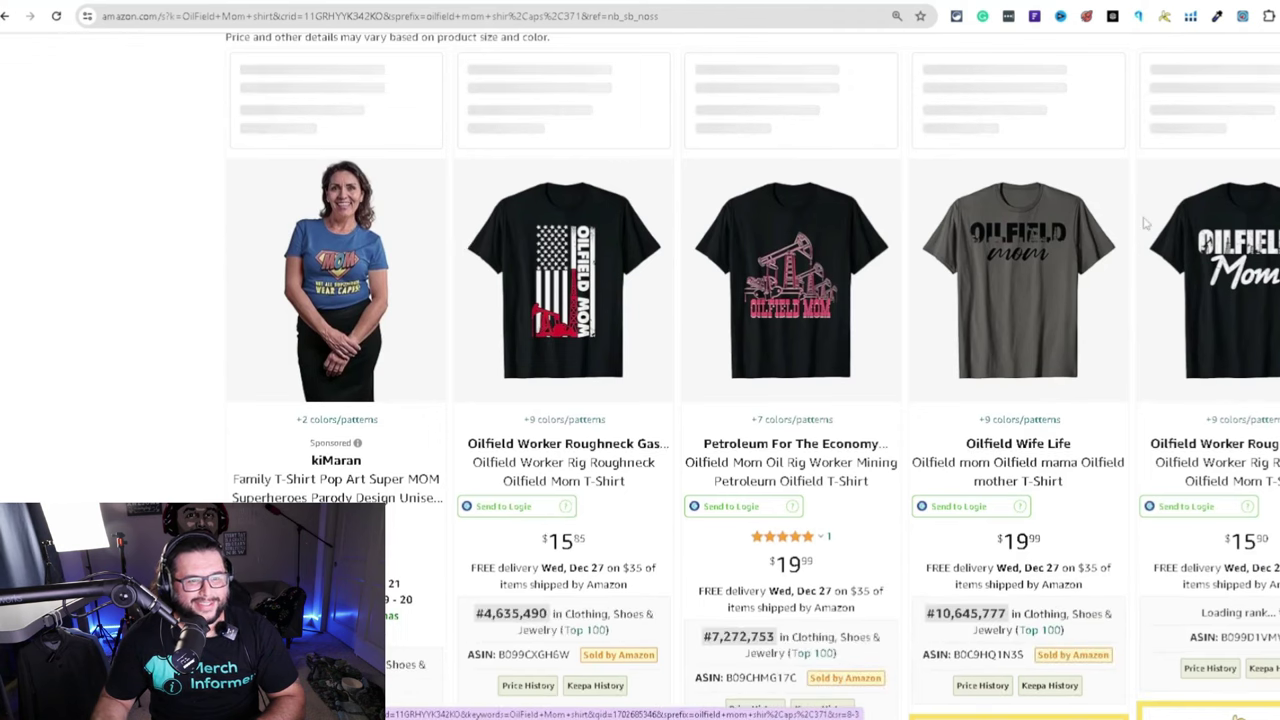
{"action": "mouse_move", "coordinate": [820, 218]}
{"action": "scroll", "coordinate": [800, 260], "scroll_direction": "down", "scroll_amount": 3}
{"action": "scroll", "coordinate": [733, 388], "scroll_direction": "up", "scroll_amount": 2}
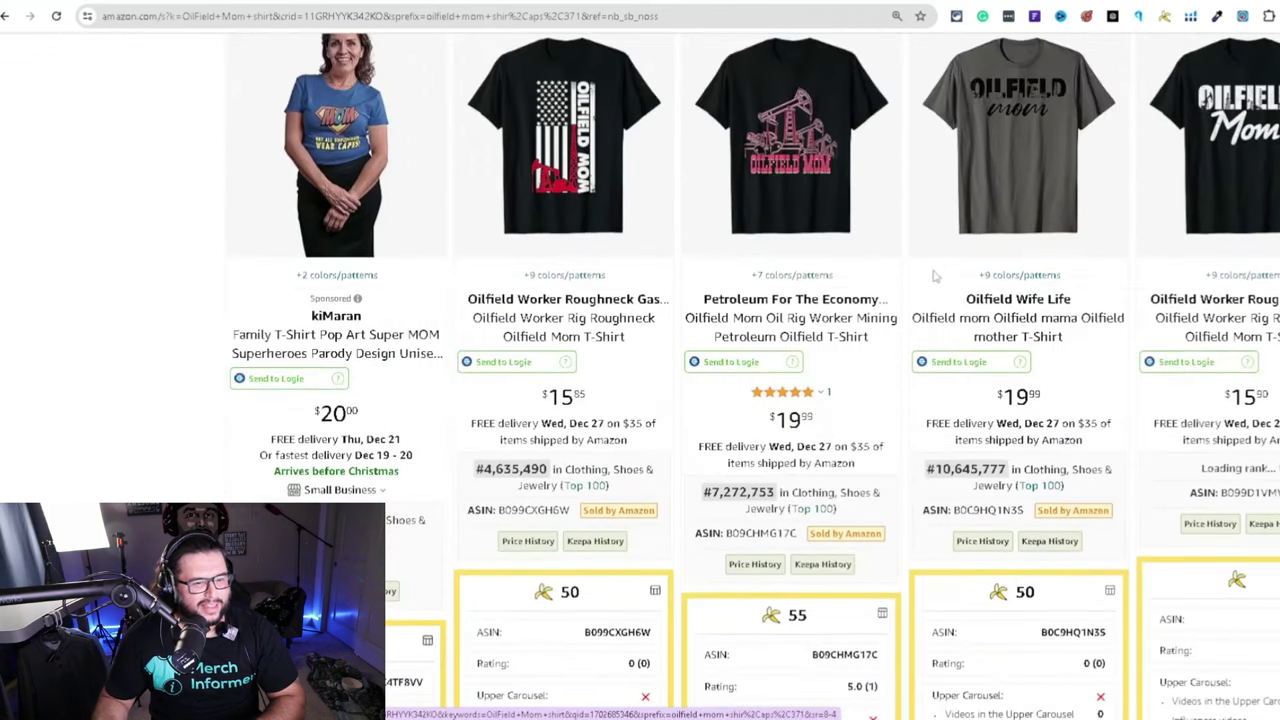
{"action": "scroll", "coordinate": [845, 255], "scroll_direction": "up", "scroll_amount": 3}
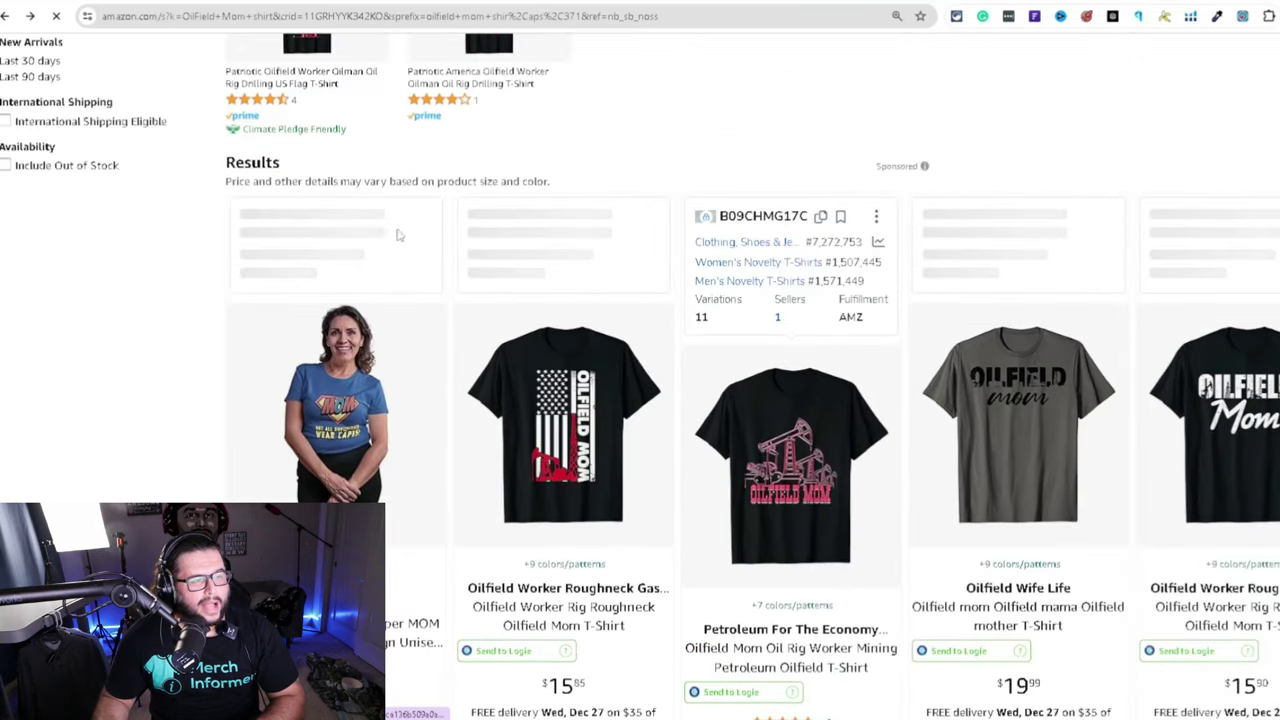
{"action": "scroll", "coordinate": [703, 187], "scroll_direction": "up", "scroll_amount": 2}
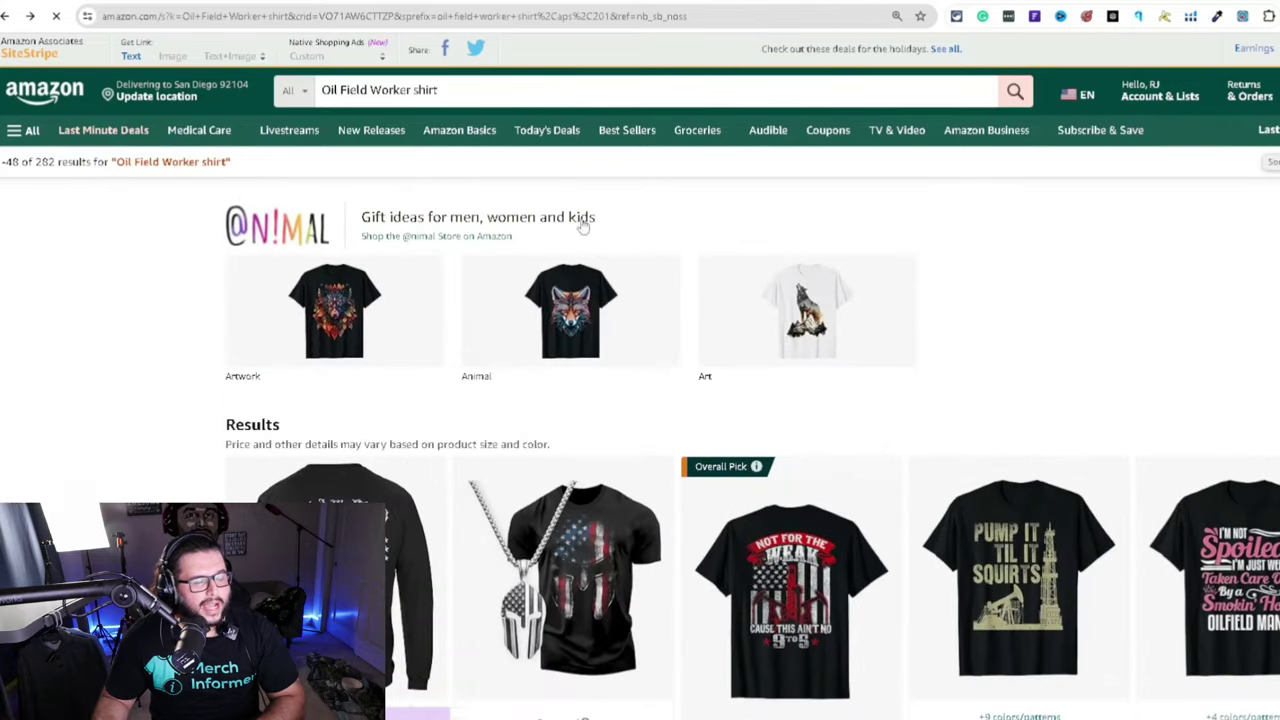
Scroll the oilfield worker shirt results and Jungle Scout panels, comparing ranks, ratings and first-available dates
{"action": "scroll", "coordinate": [634, 194], "scroll_direction": "down", "scroll_amount": 1}
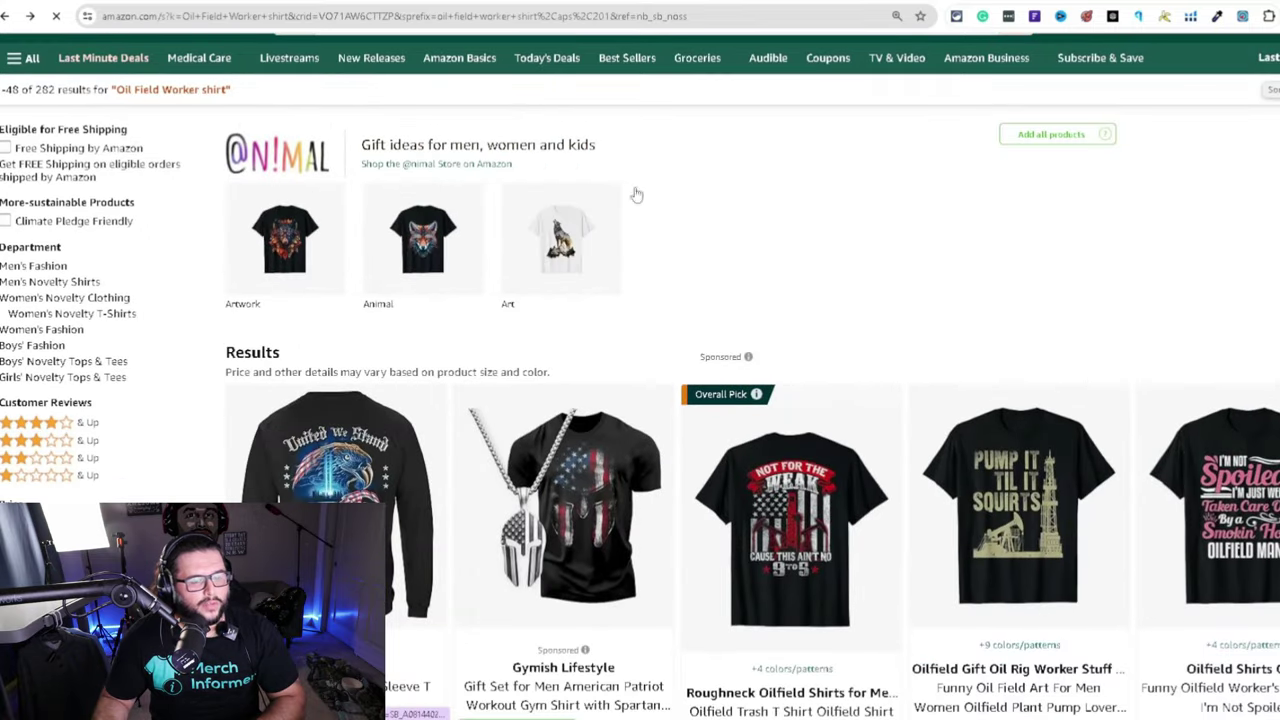
{"action": "scroll", "coordinate": [640, 400], "scroll_direction": "down", "scroll_amount": 15}
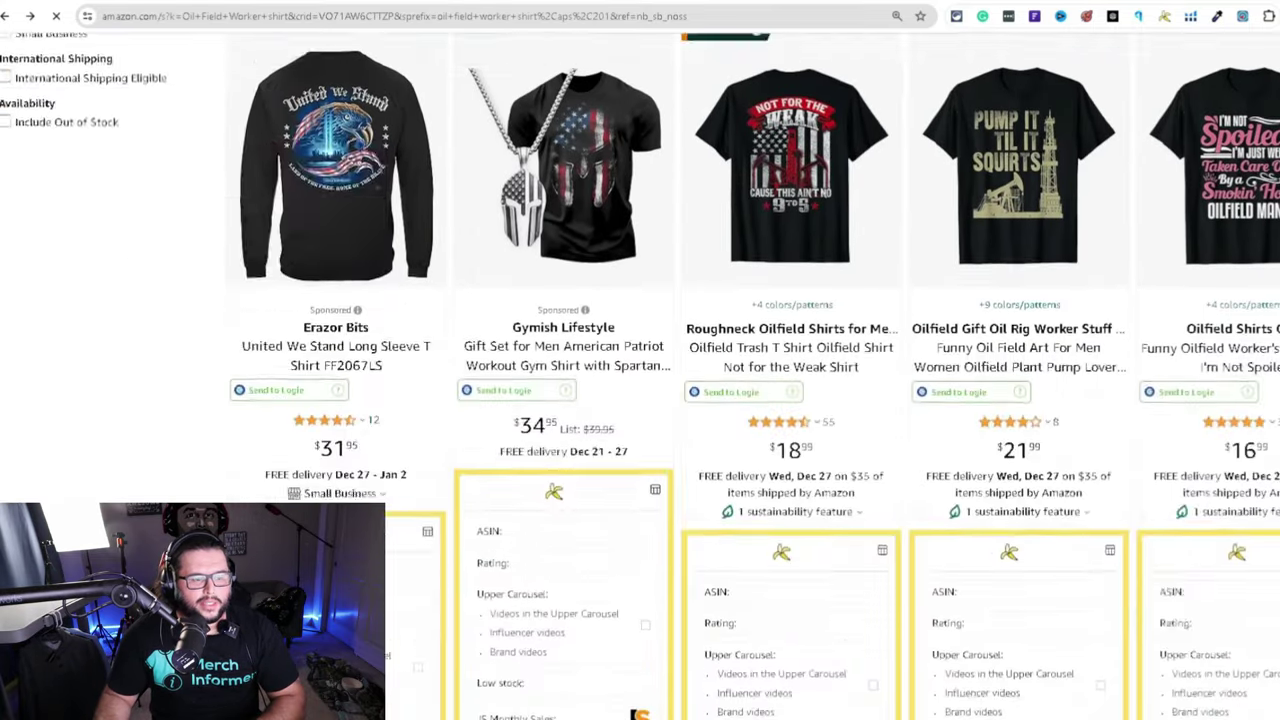
{"action": "scroll", "coordinate": [640, 400], "scroll_direction": "down", "scroll_amount": 4}
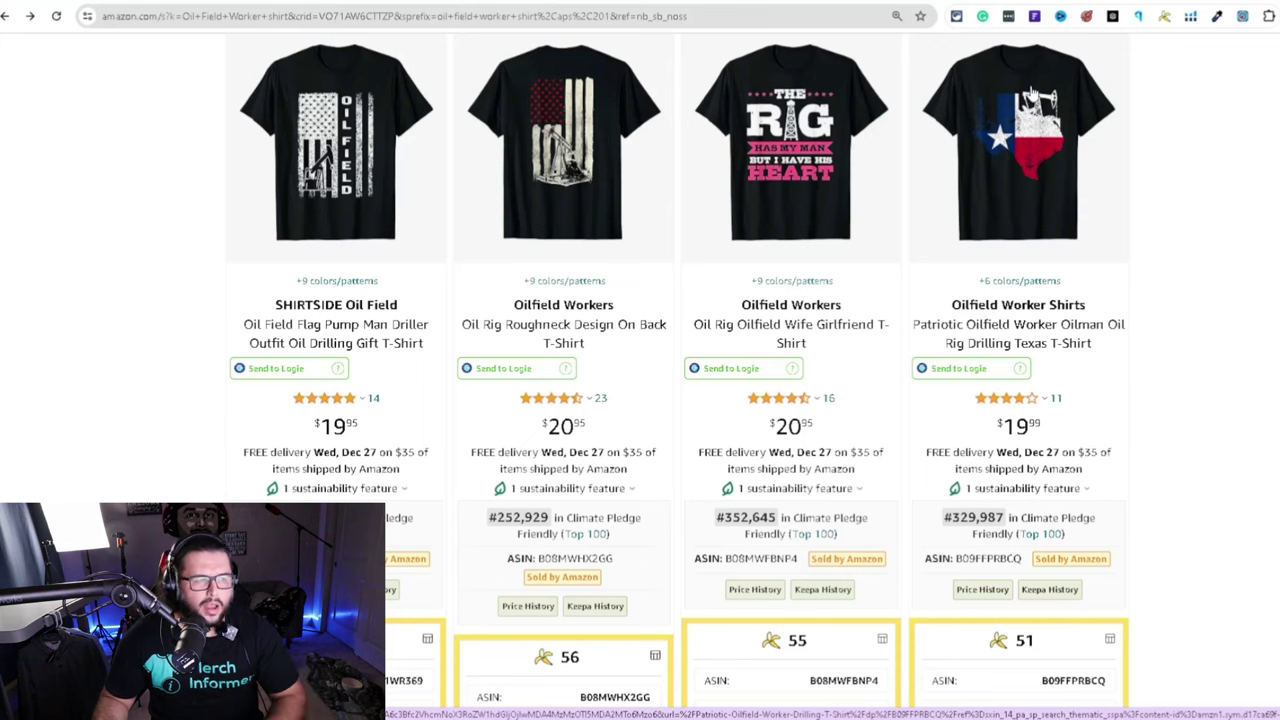
{"action": "scroll", "coordinate": [679, 376], "scroll_direction": "up", "scroll_amount": 2}
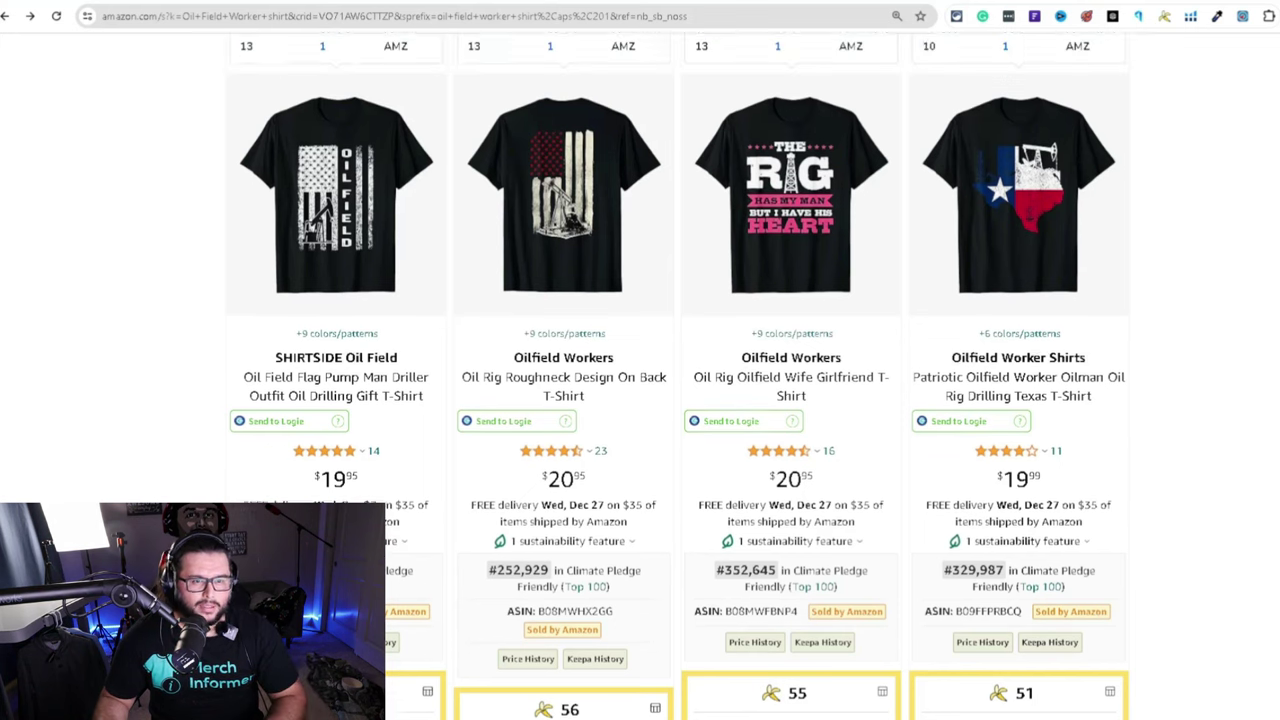
{"action": "scroll", "coordinate": [679, 376], "scroll_direction": "down", "scroll_amount": 3}
{"action": "scroll", "coordinate": [679, 376], "scroll_direction": "up", "scroll_amount": 1}
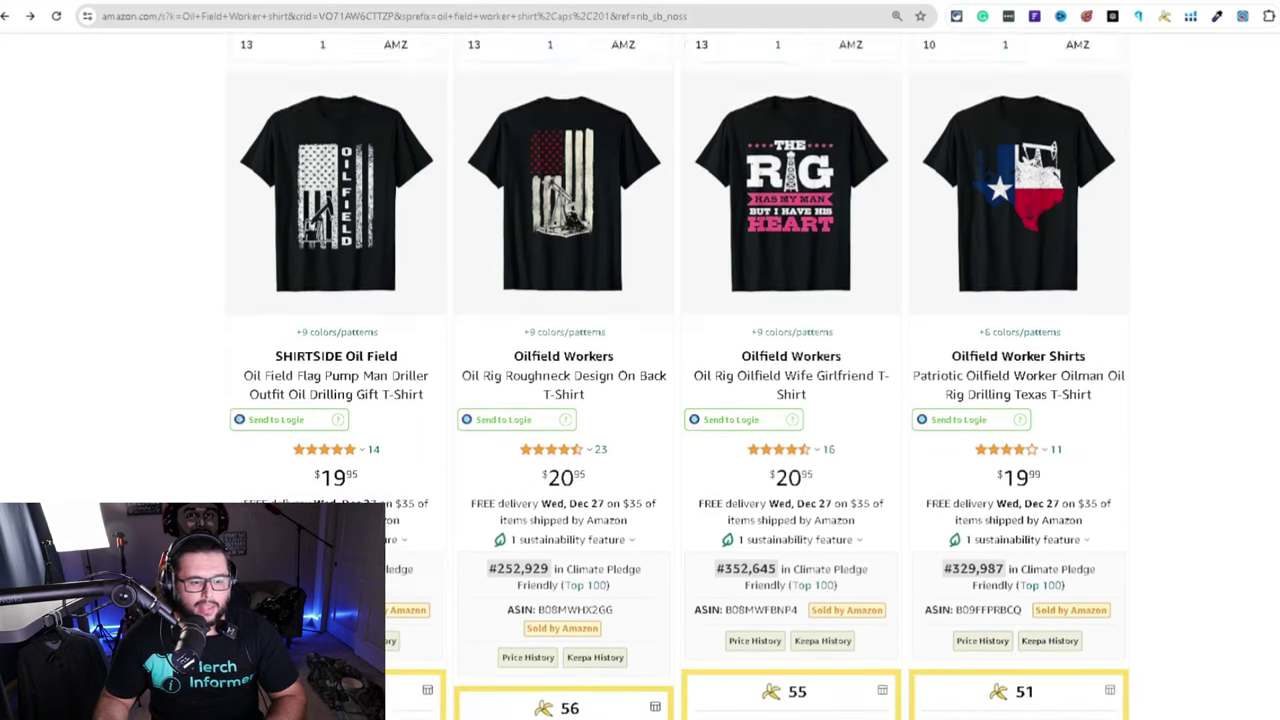
{"action": "scroll", "coordinate": [679, 376], "scroll_direction": "down", "scroll_amount": 8}
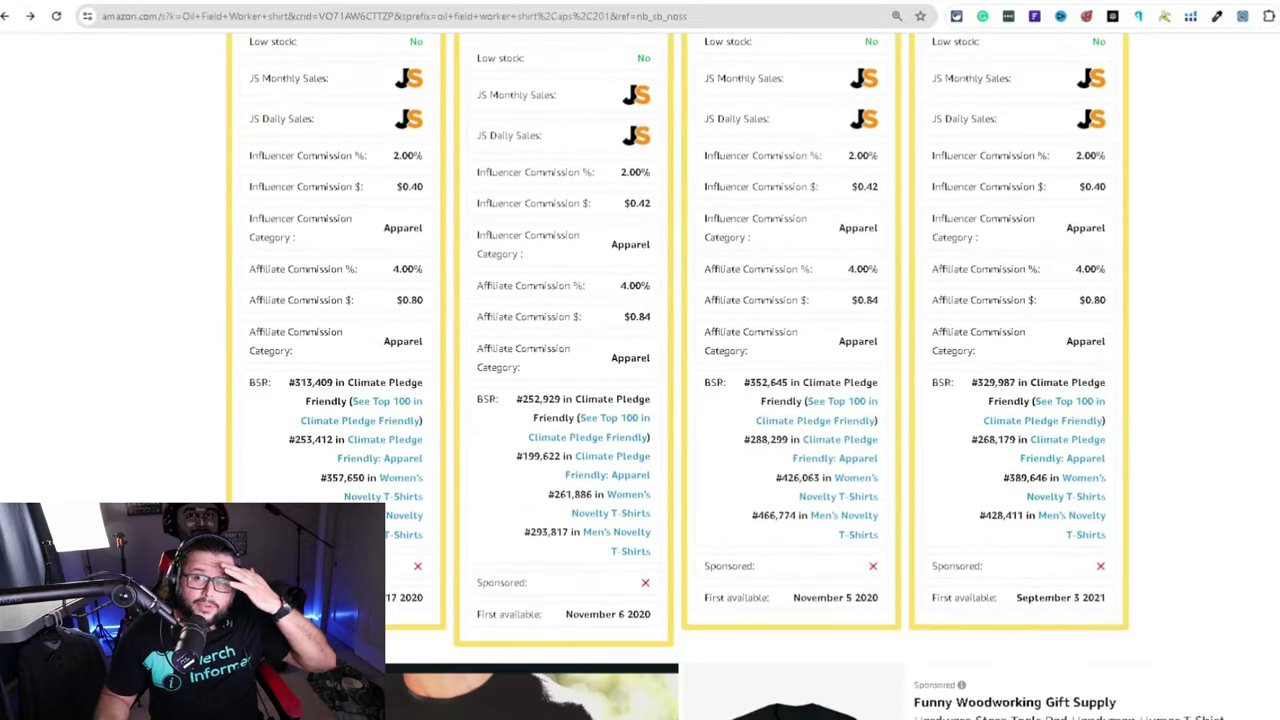
{"action": "scroll", "coordinate": [679, 376], "scroll_direction": "down", "scroll_amount": 2}
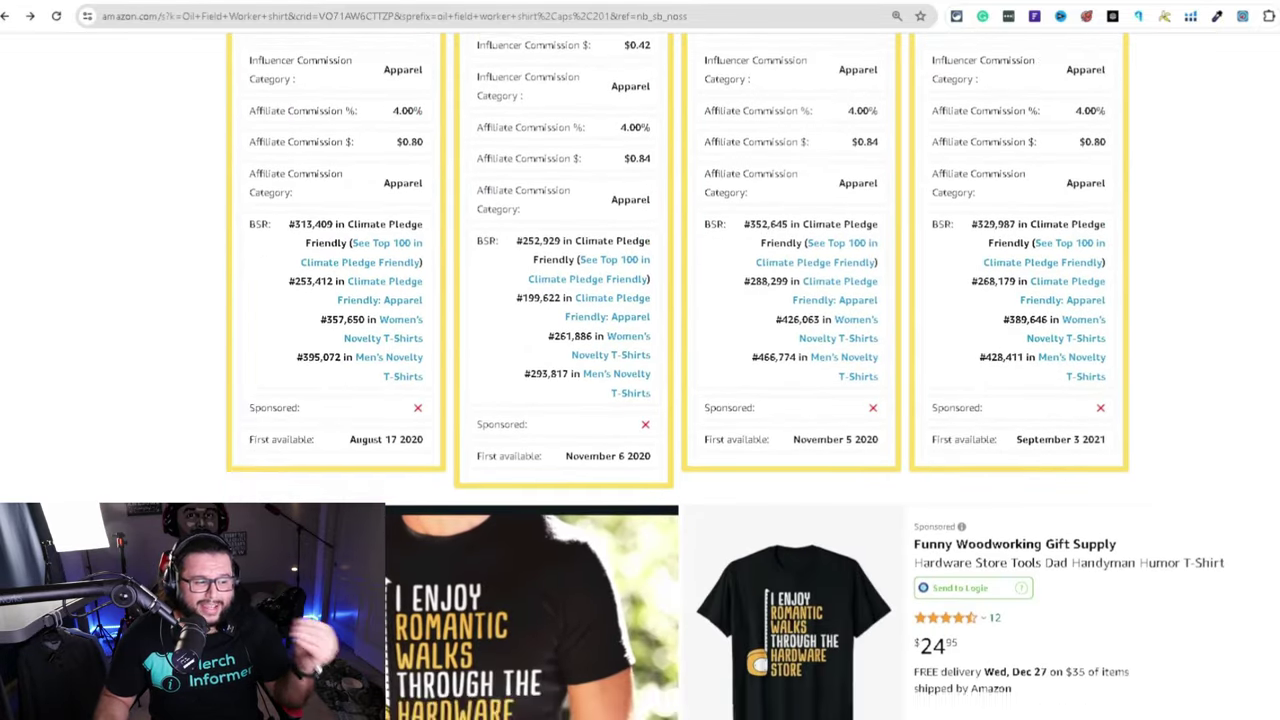
{"action": "scroll", "coordinate": [679, 376], "scroll_direction": "up", "scroll_amount": 6}
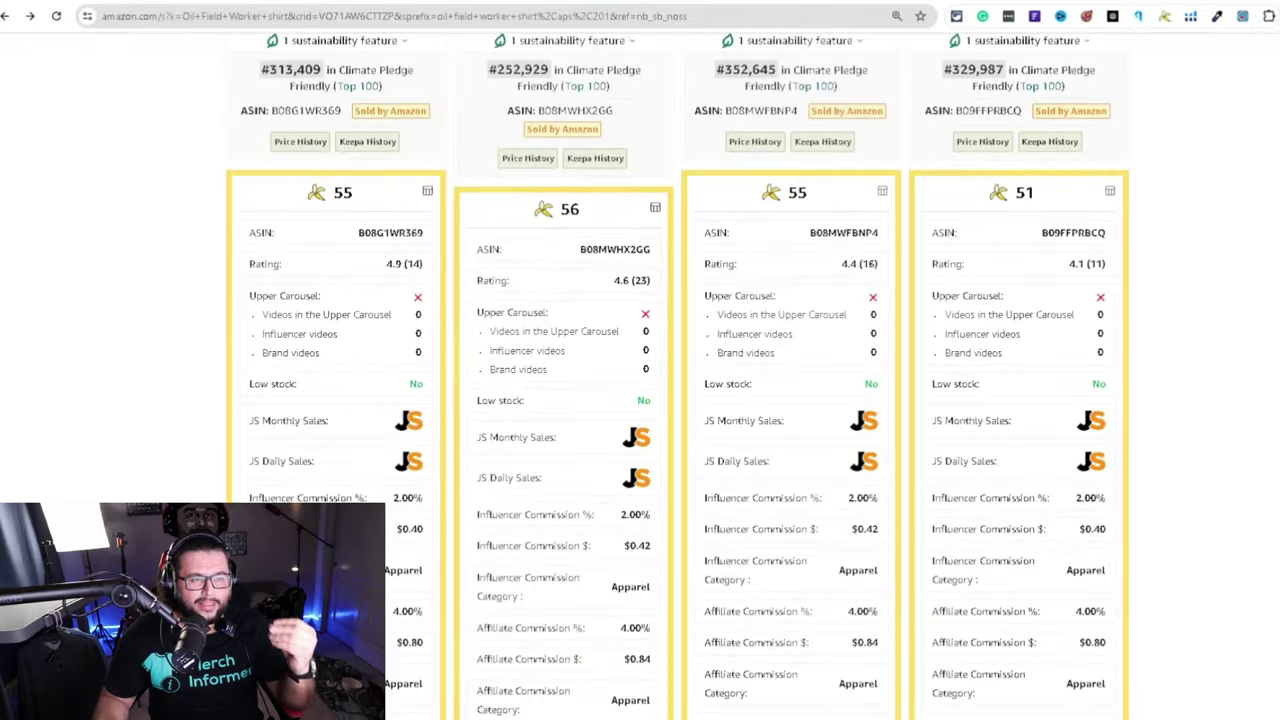
{"action": "scroll", "coordinate": [679, 376], "scroll_direction": "up", "scroll_amount": 3}
{"action": "scroll", "coordinate": [679, 376], "scroll_direction": "up", "scroll_amount": 2}
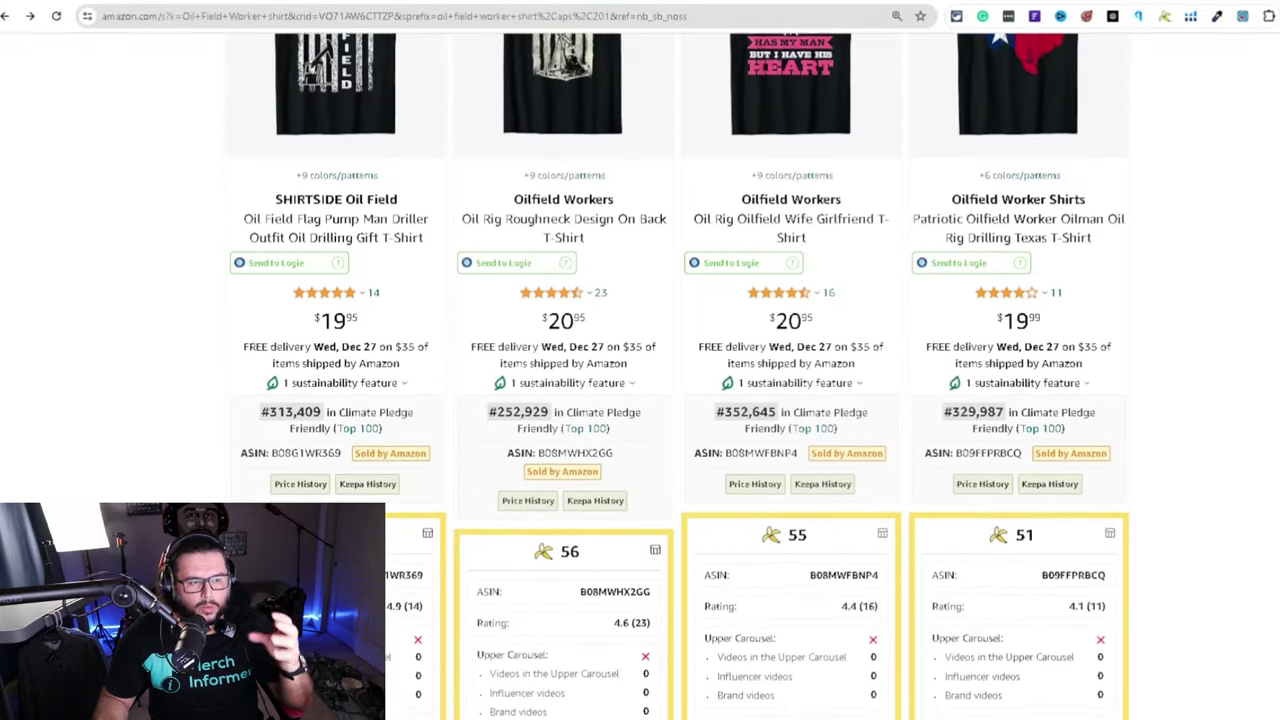
Select the Texas oilfield shirt's 329,987 best-seller rank in its Product details
{"action": "scroll", "coordinate": [679, 378], "scroll_direction": "down", "scroll_amount": 1}
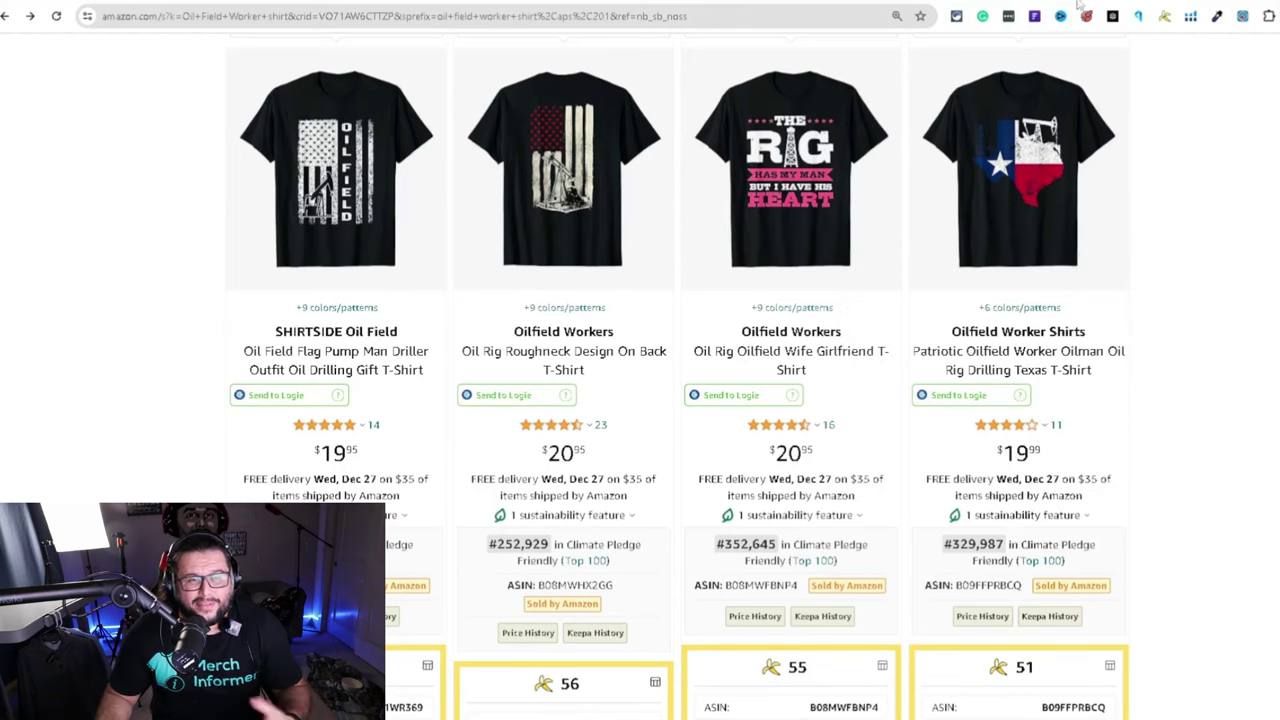
{"action": "mouse_move", "coordinate": [1024, 185]}
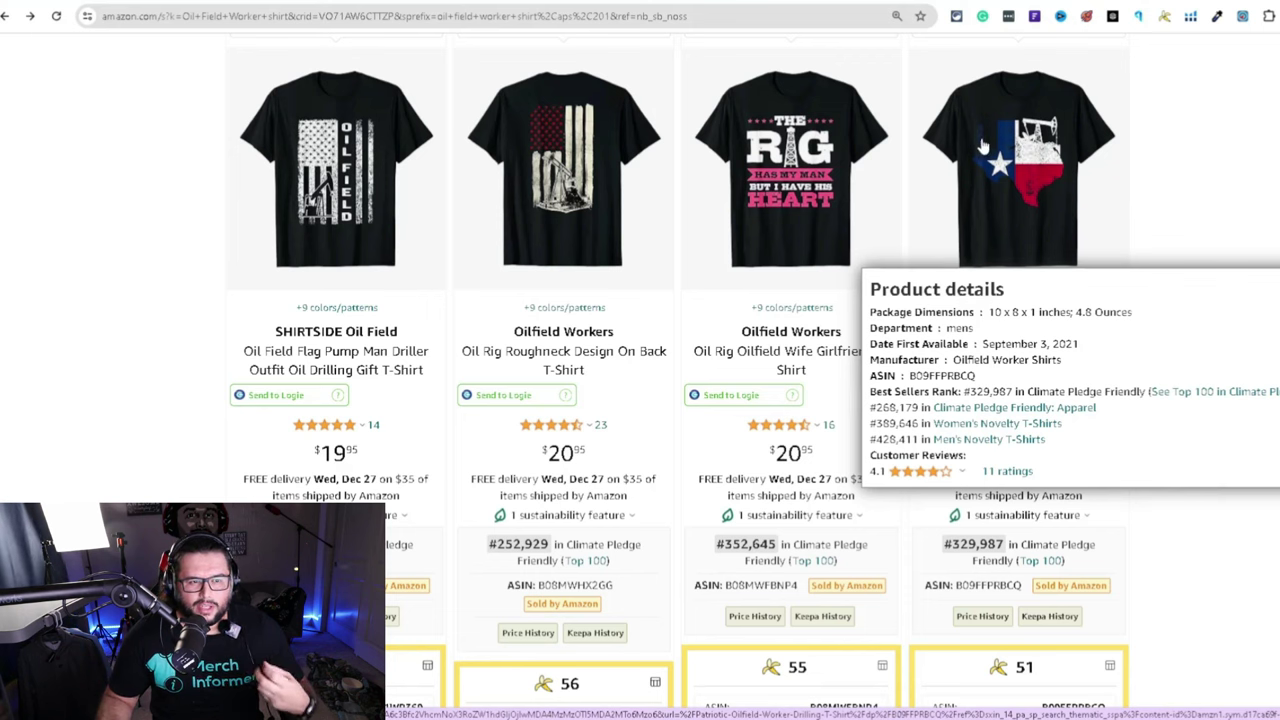
{"action": "double_click", "coordinate": [978, 544]}
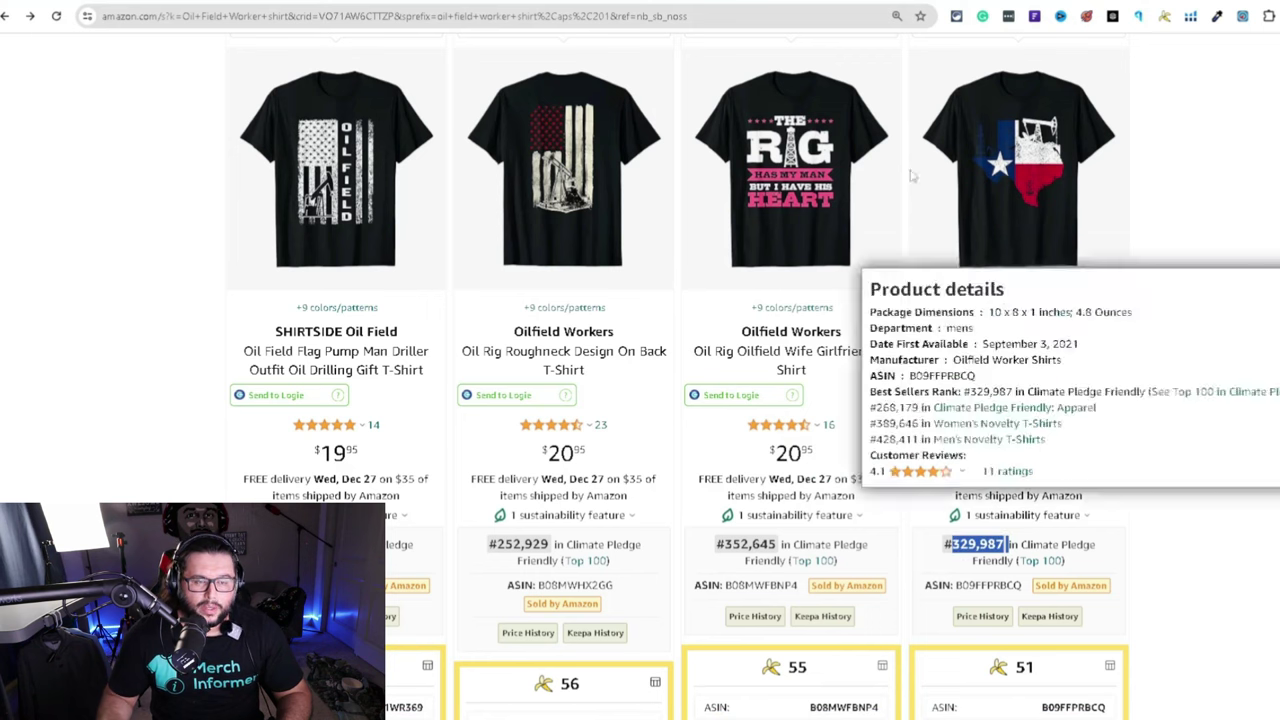
Return to the daily Movers and Shakers page and browse the first shirt cards and charts
{"action": "key", "text": "ctrl+Tab"}
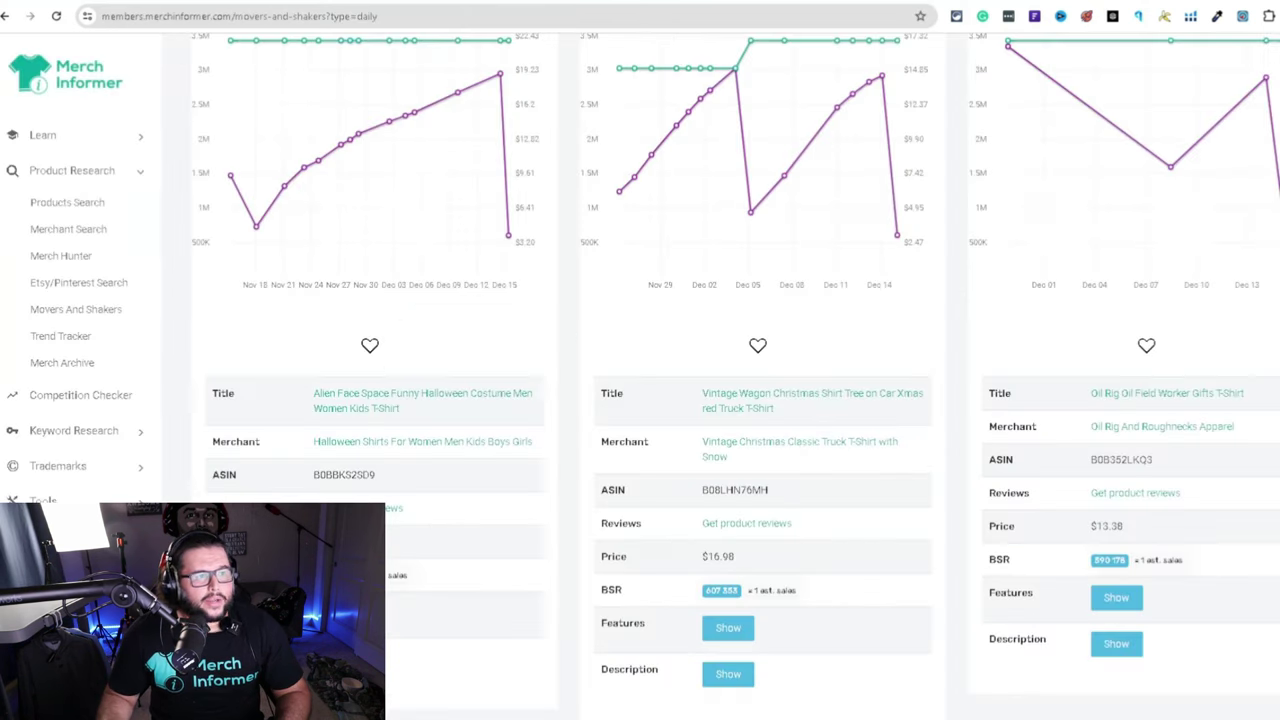
{"action": "scroll", "coordinate": [736, 376], "scroll_direction": "down", "scroll_amount": 5}
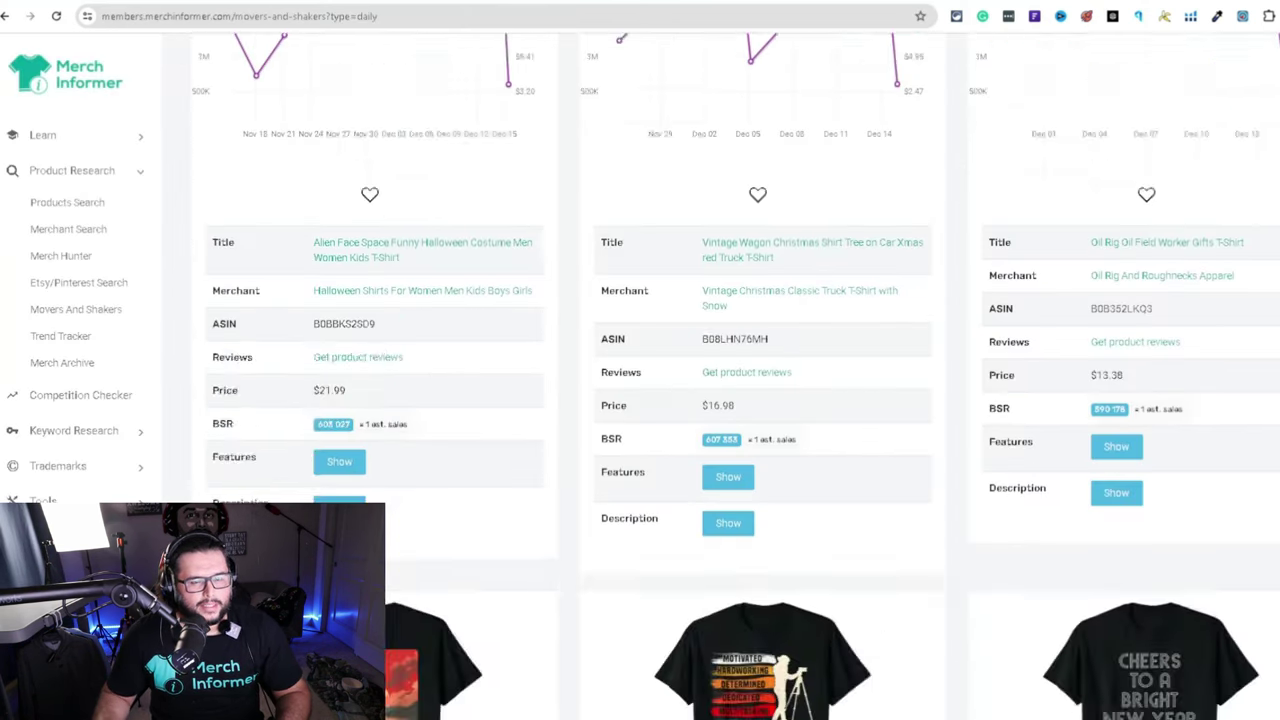
{"action": "scroll", "coordinate": [736, 376], "scroll_direction": "down", "scroll_amount": 2}
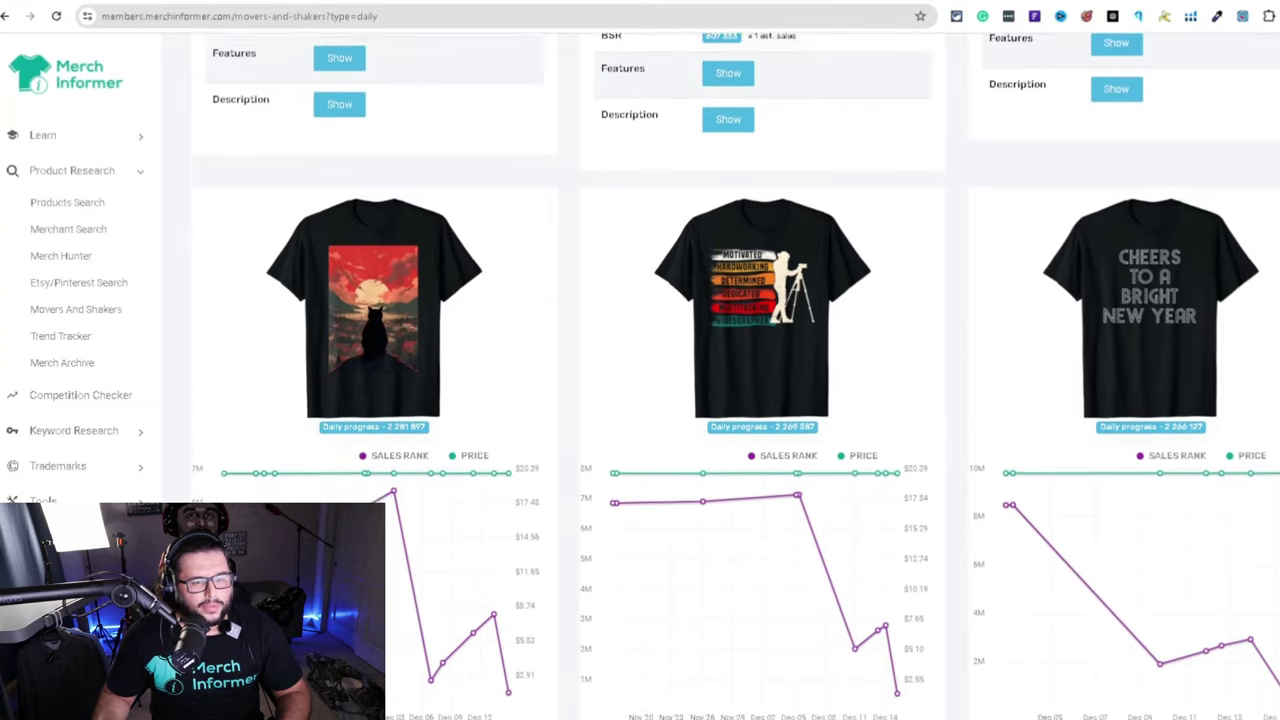
{"action": "scroll", "coordinate": [736, 376], "scroll_direction": "down", "scroll_amount": 1}
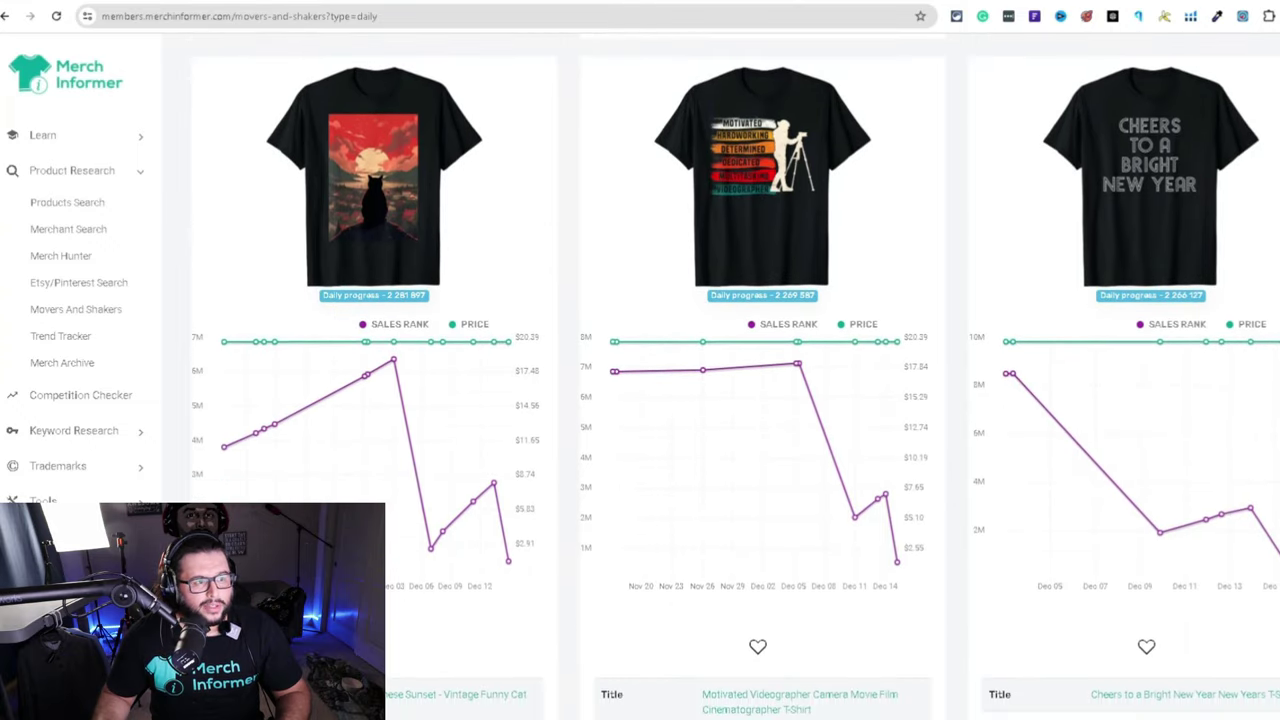
{"action": "scroll", "coordinate": [1276, 210], "scroll_direction": "up", "scroll_amount": 1}
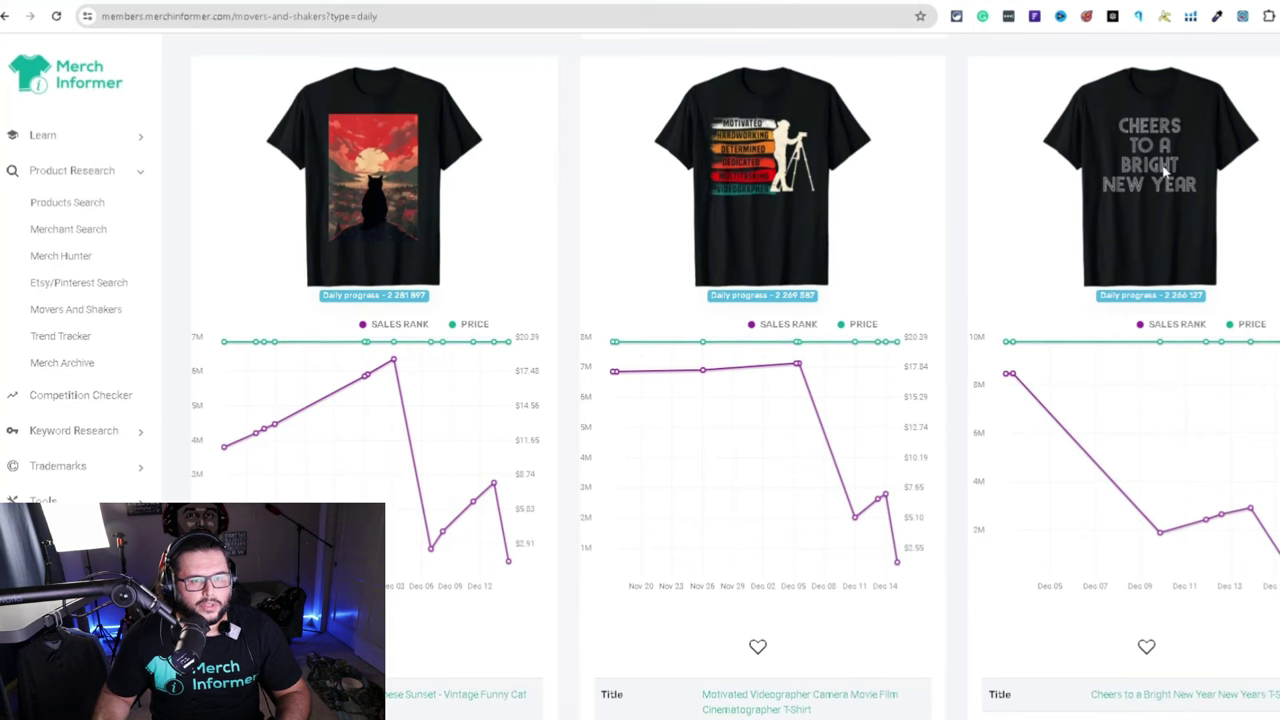
{"action": "scroll", "coordinate": [736, 376], "scroll_direction": "down", "scroll_amount": 2}
{"action": "scroll", "coordinate": [736, 376], "scroll_direction": "up", "scroll_amount": 3}
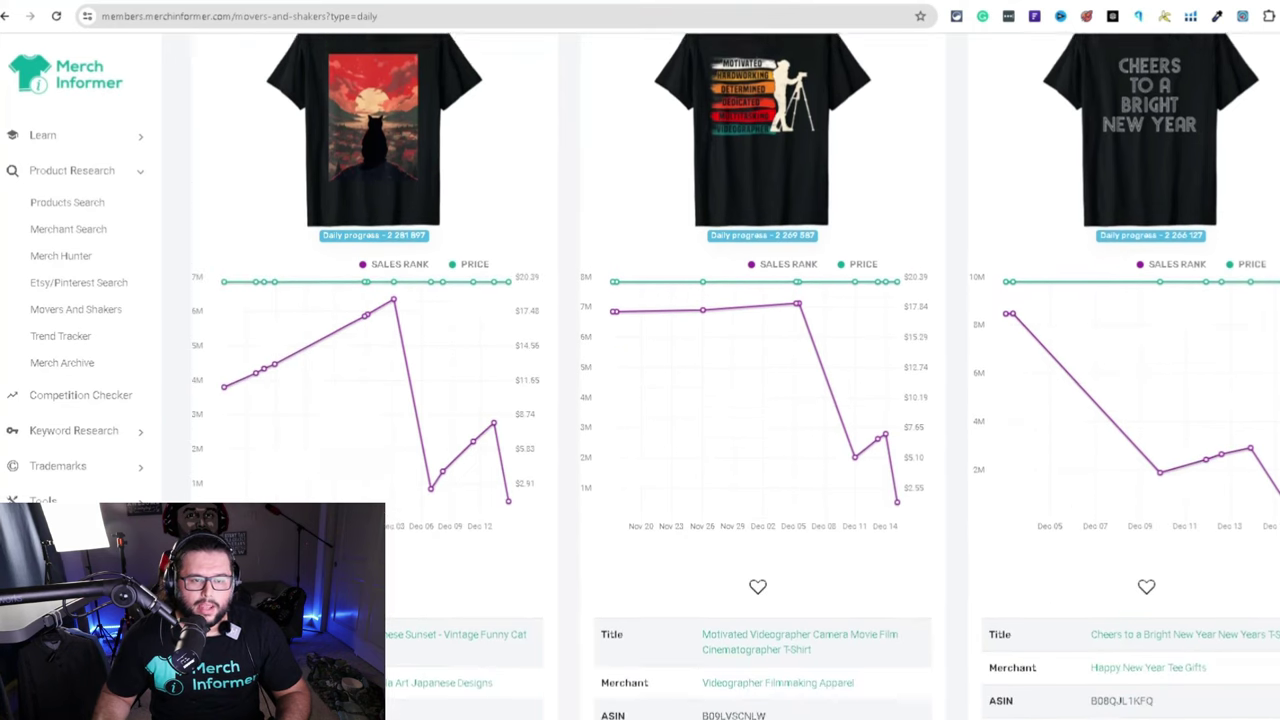
{"action": "scroll", "coordinate": [1264, 176], "scroll_direction": "down", "scroll_amount": 1}
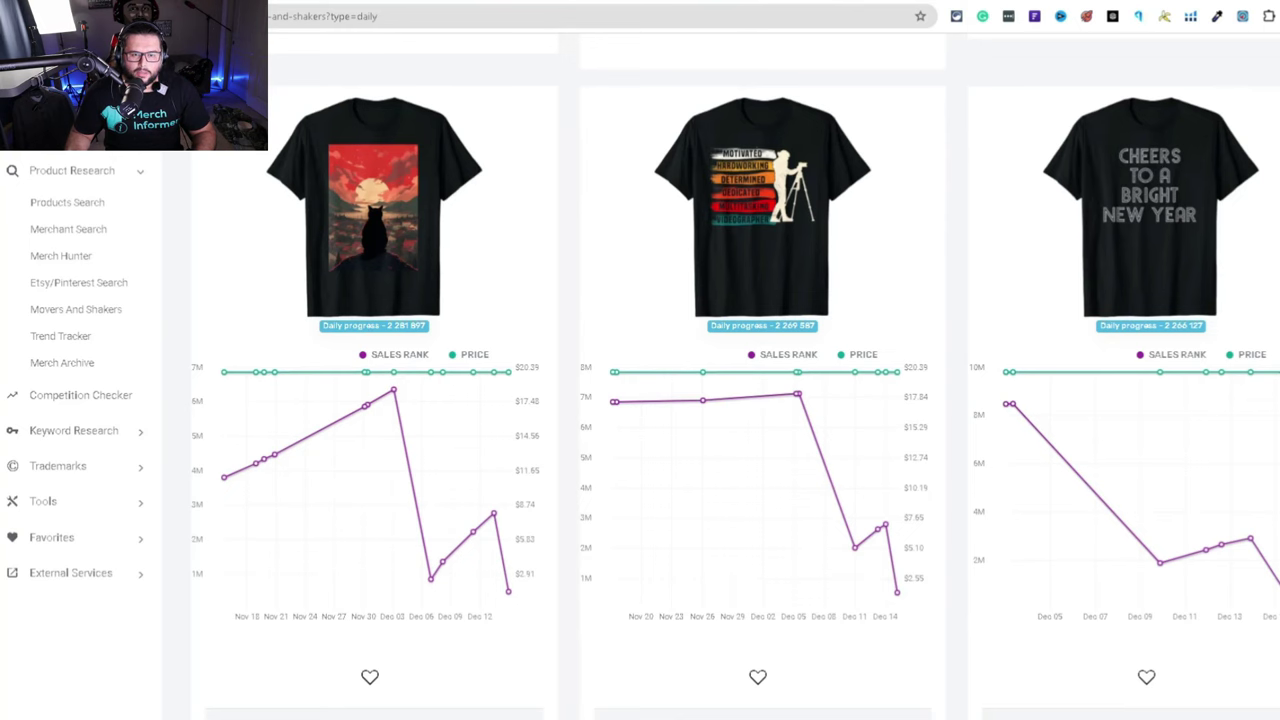
{"action": "scroll", "coordinate": [736, 376], "scroll_direction": "down", "scroll_amount": 1}
{"action": "scroll", "coordinate": [736, 376], "scroll_direction": "up", "scroll_amount": 2}
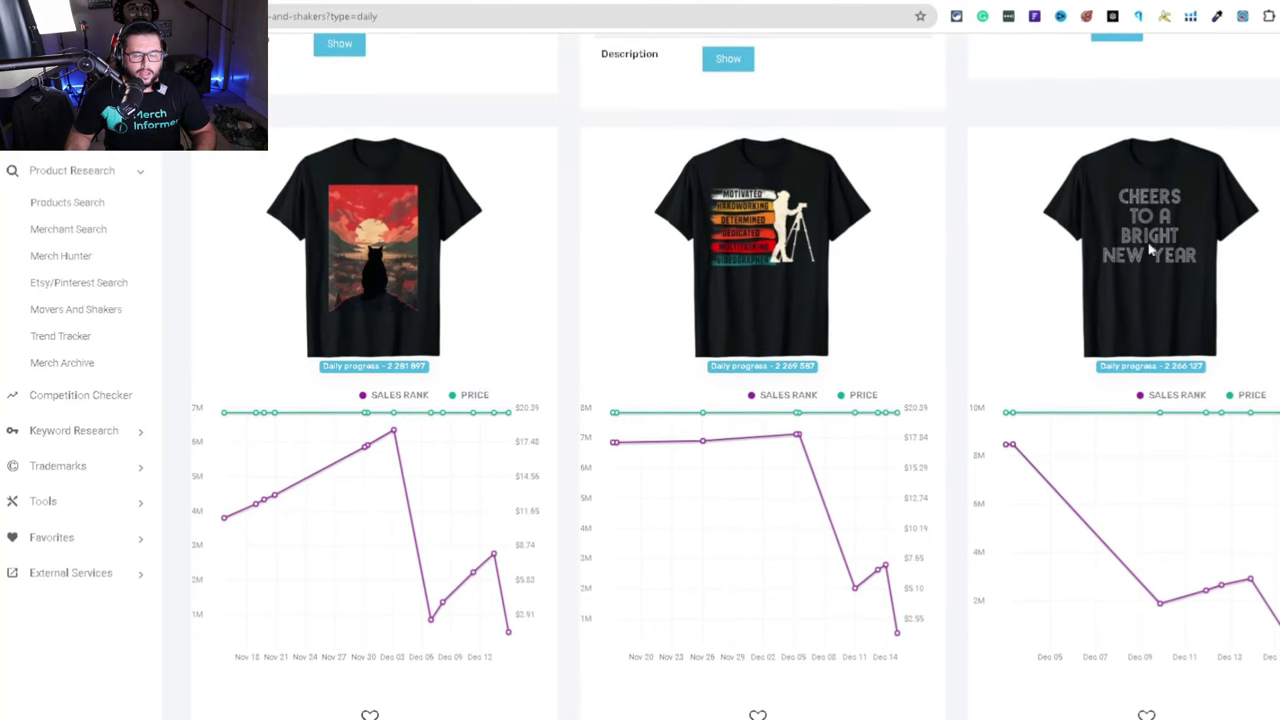
{"action": "scroll", "coordinate": [912, 197], "scroll_direction": "down", "scroll_amount": 1}
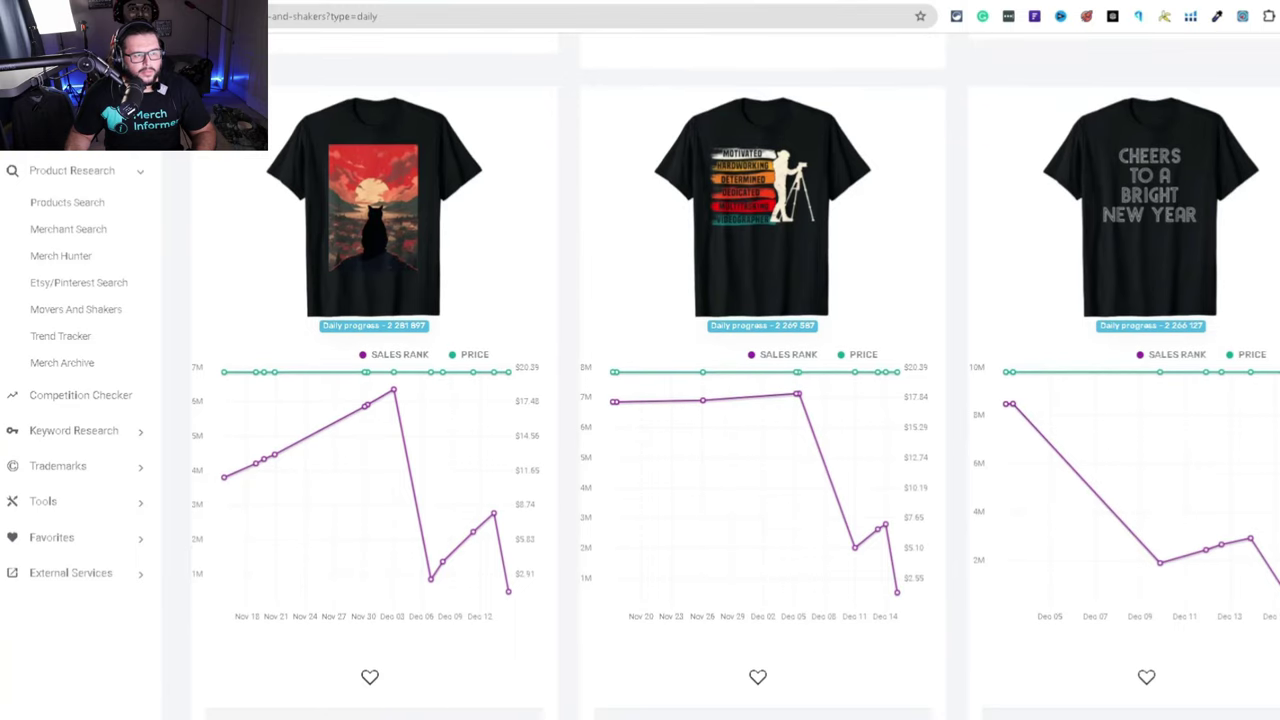
{"action": "scroll", "coordinate": [912, 197], "scroll_direction": "down", "scroll_amount": 1}
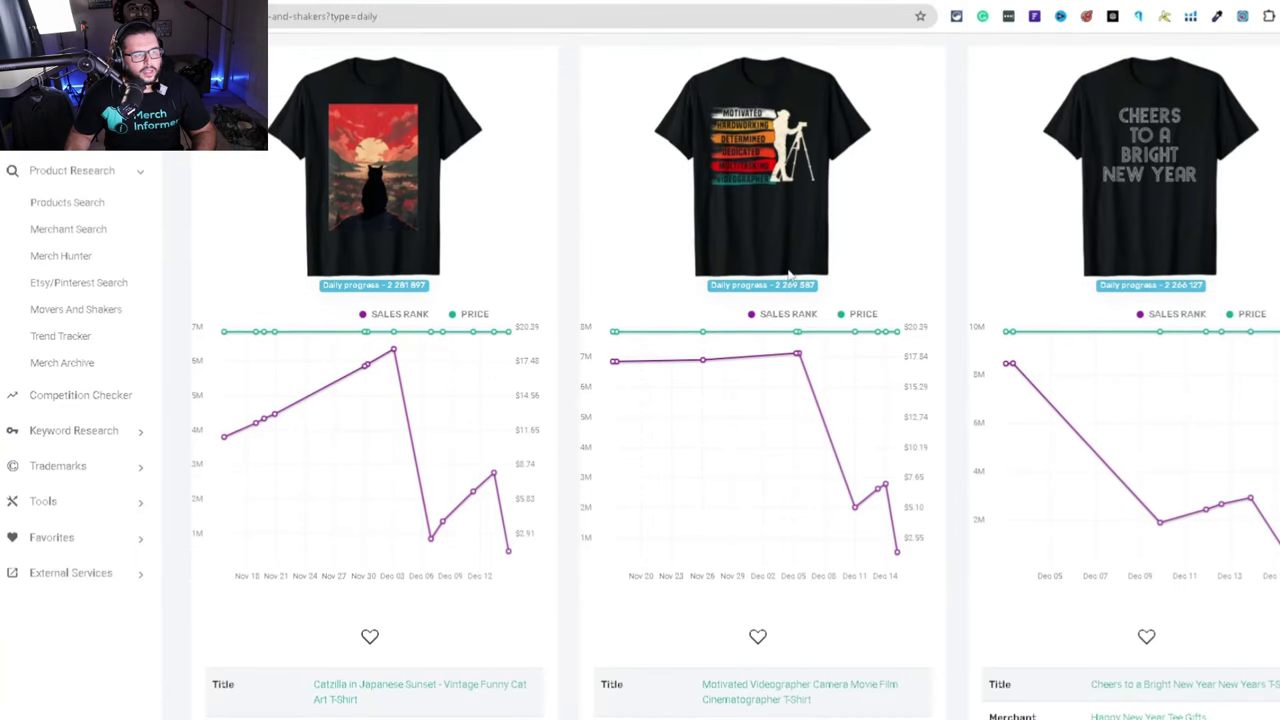
{"action": "scroll", "coordinate": [790, 275], "scroll_direction": "down", "scroll_amount": 3}
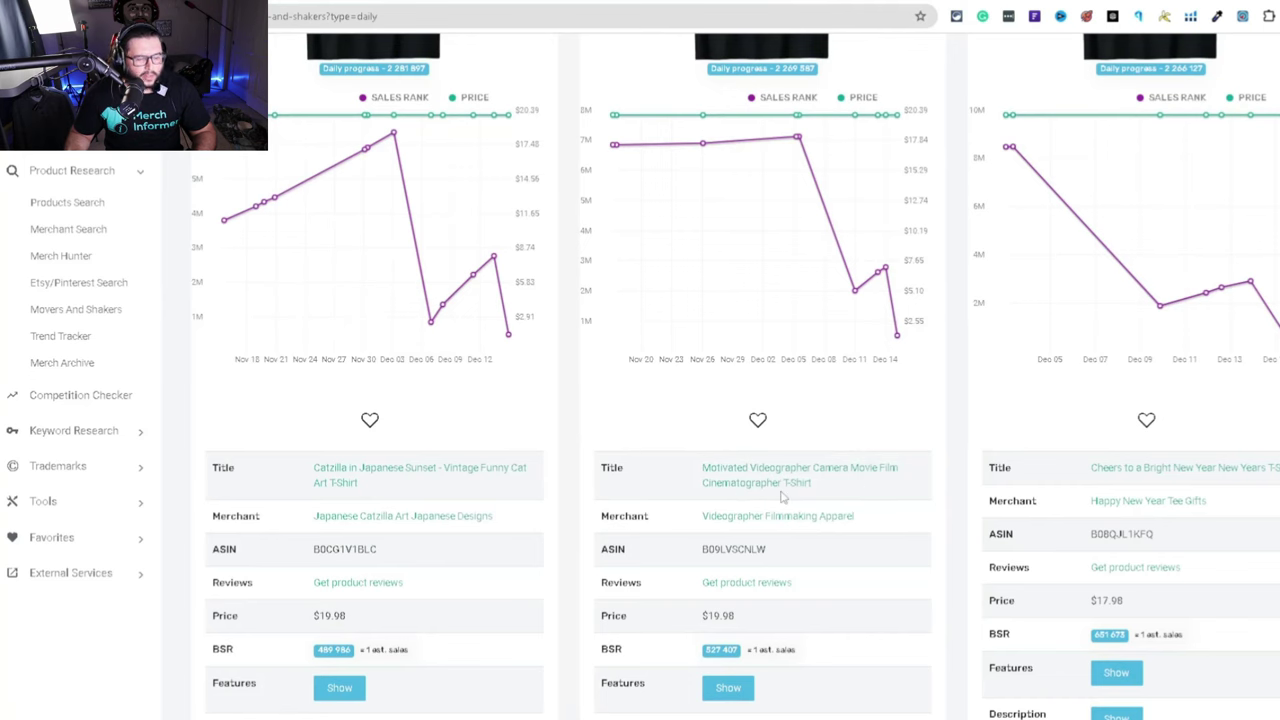
Continue down to the Deadlift Cat squat, robotic arm engineer and In My Mammy Era shirts
{"action": "scroll", "coordinate": [857, 495], "scroll_direction": "up", "scroll_amount": 2}
{"action": "scroll", "coordinate": [810, 234], "scroll_direction": "down", "scroll_amount": 3}
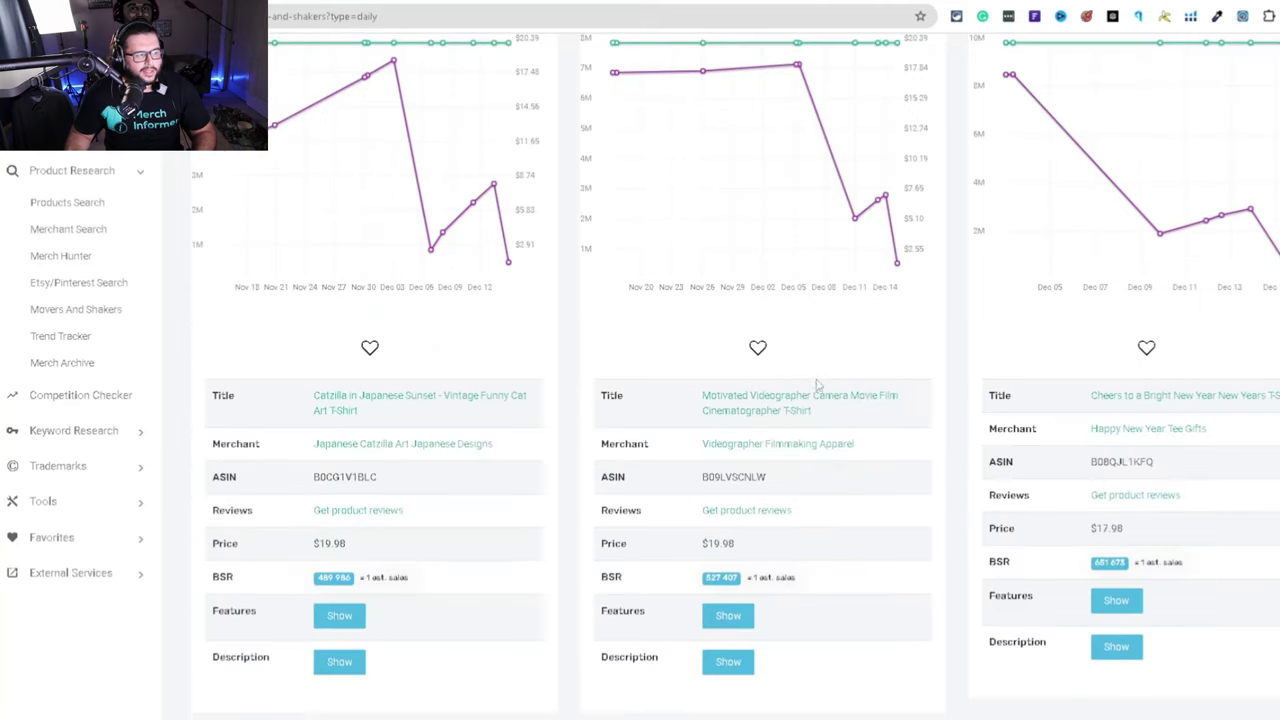
{"action": "scroll", "coordinate": [812, 377], "scroll_direction": "down", "scroll_amount": 1}
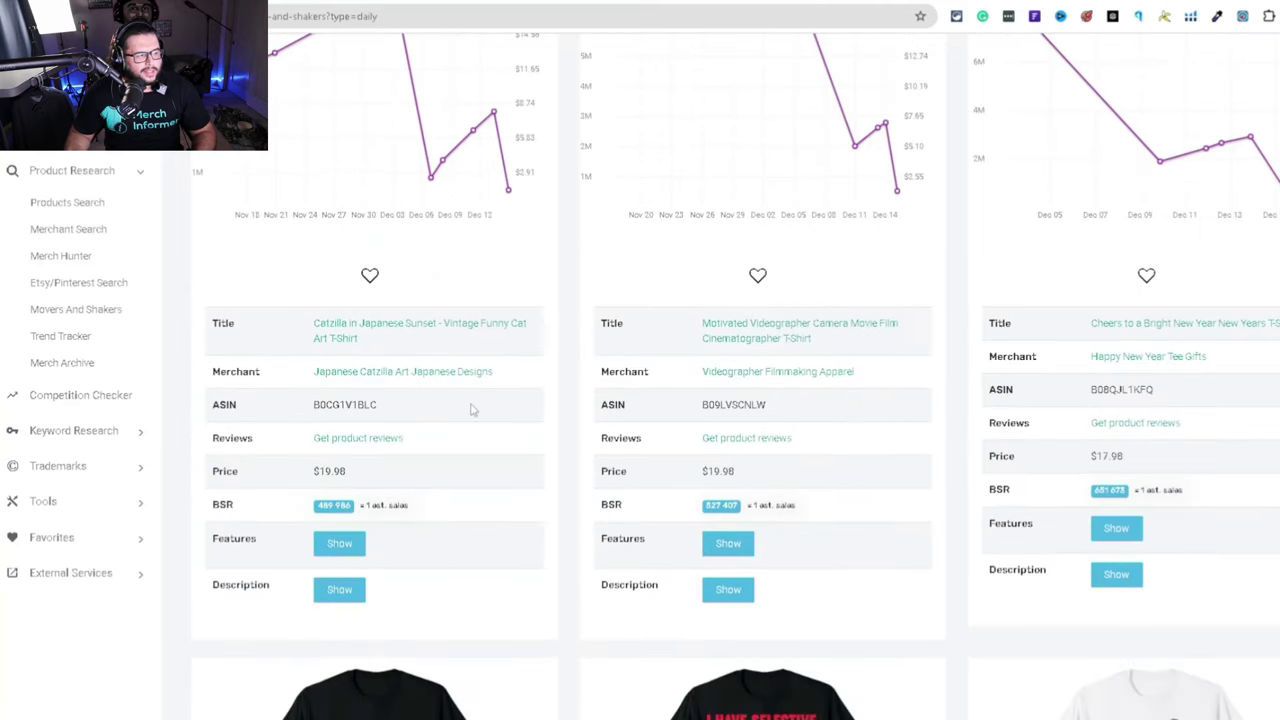
{"action": "scroll", "coordinate": [475, 405], "scroll_direction": "up", "scroll_amount": 4}
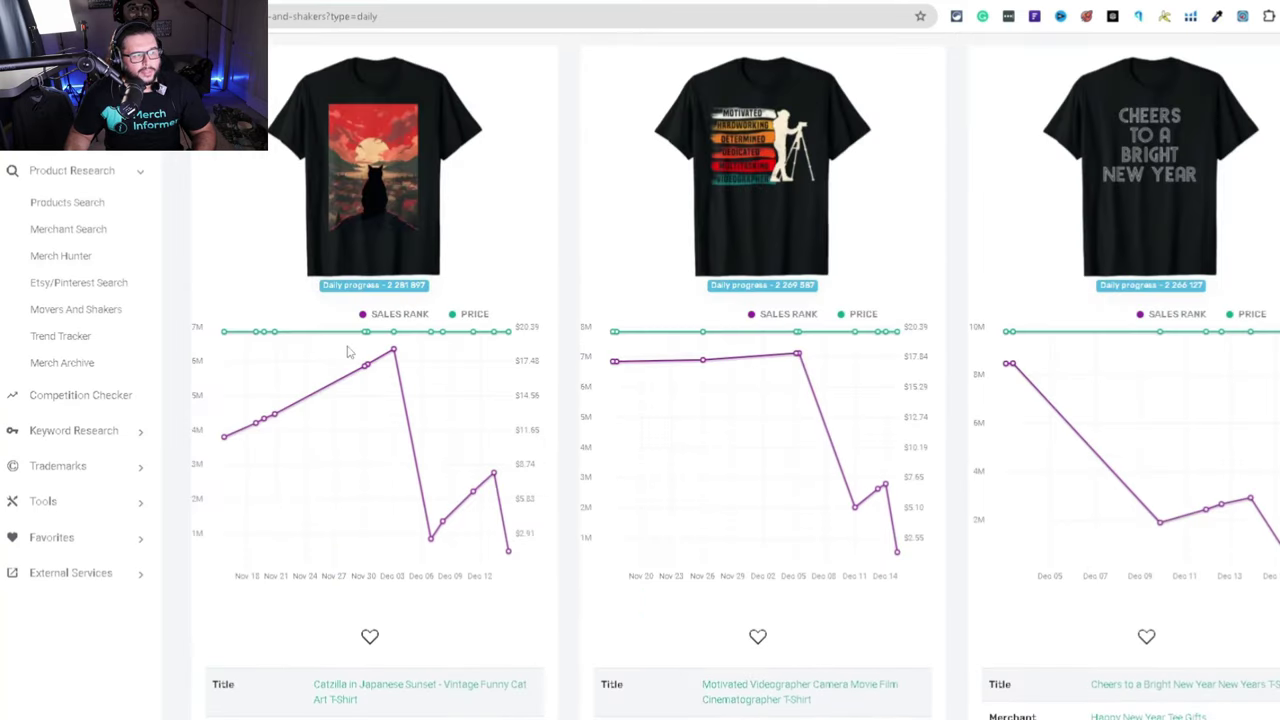
{"action": "scroll", "coordinate": [347, 352], "scroll_direction": "down", "scroll_amount": 9}
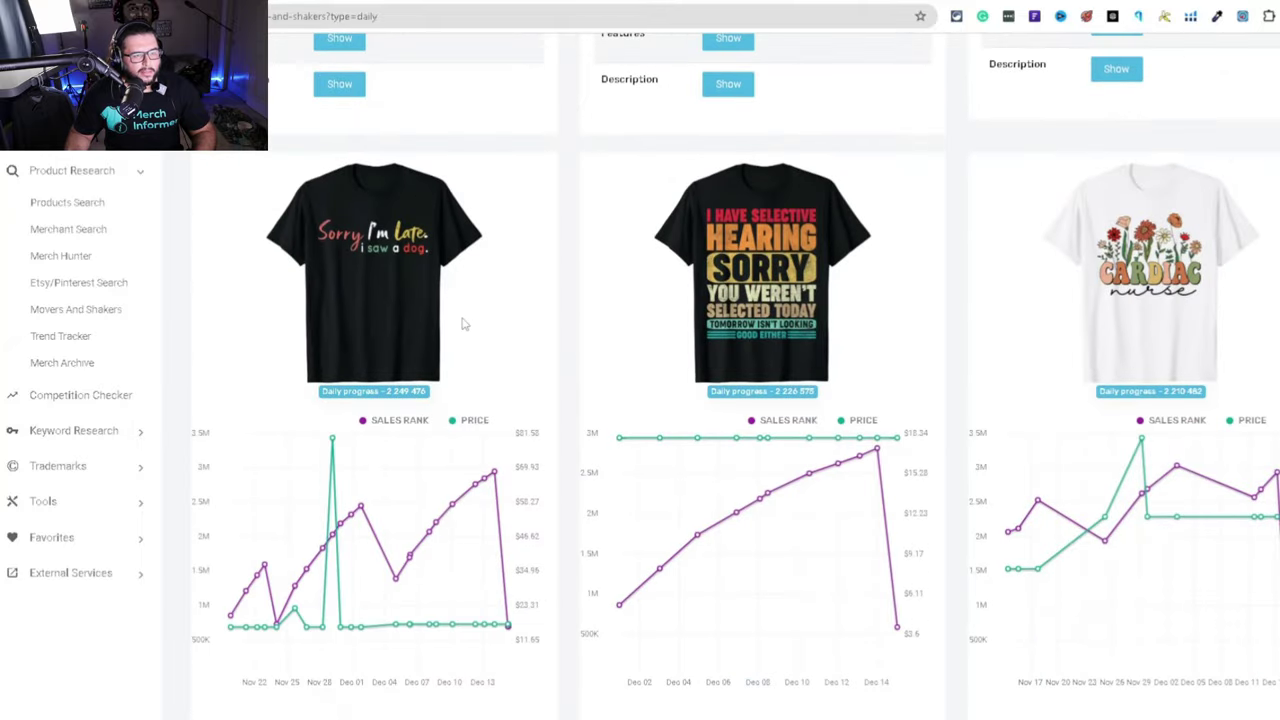
{"action": "scroll", "coordinate": [881, 363], "scroll_direction": "down", "scroll_amount": 2}
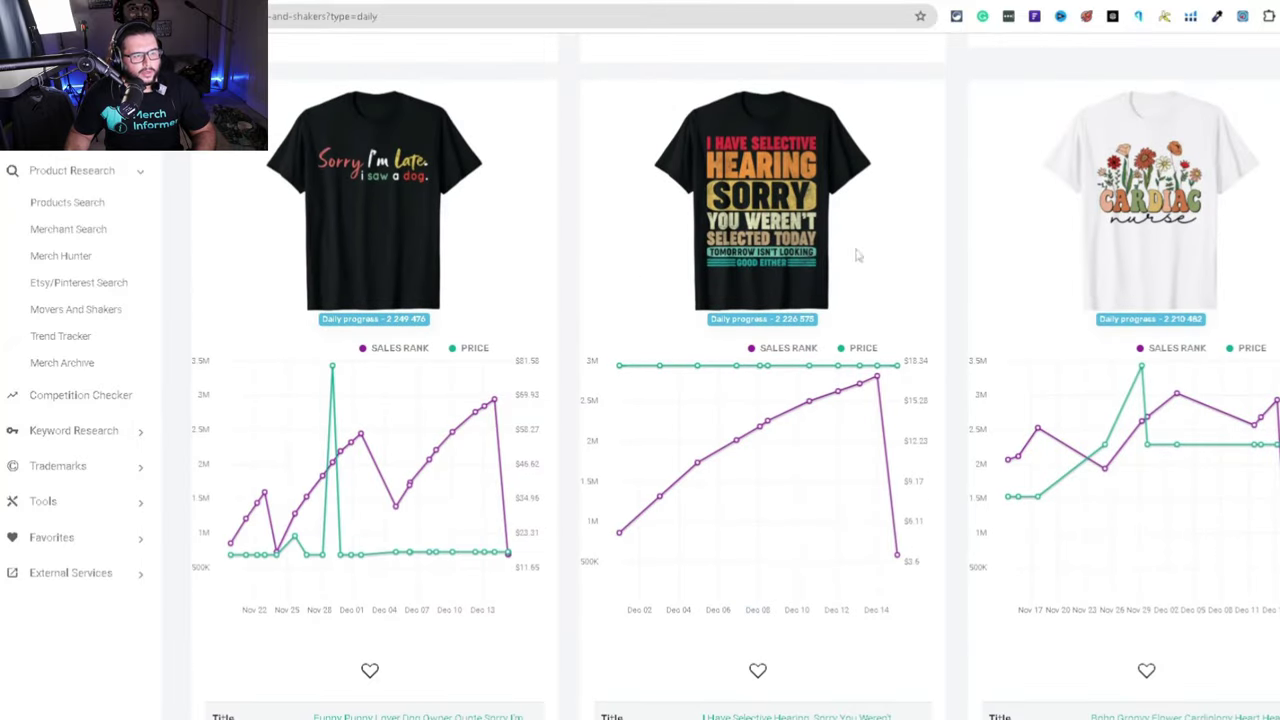
{"action": "scroll", "coordinate": [730, 415], "scroll_direction": "down", "scroll_amount": 10}
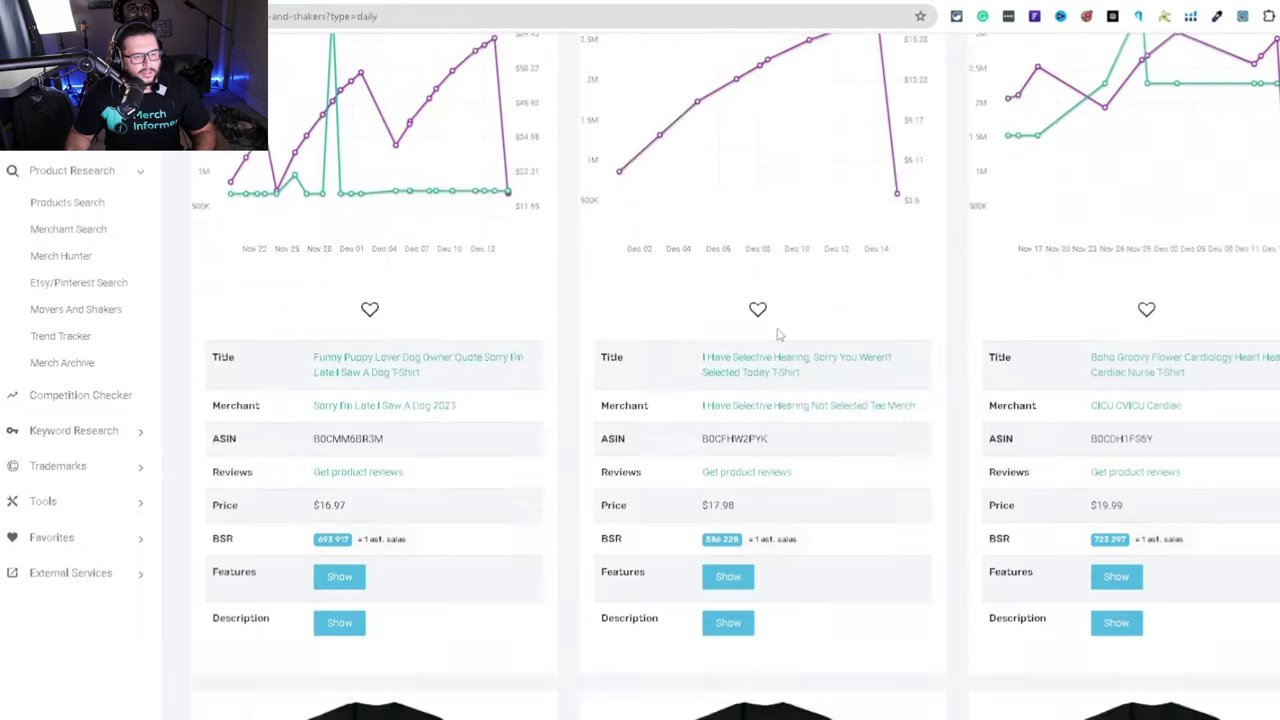
{"action": "scroll", "coordinate": [943, 358], "scroll_direction": "down", "scroll_amount": 4}
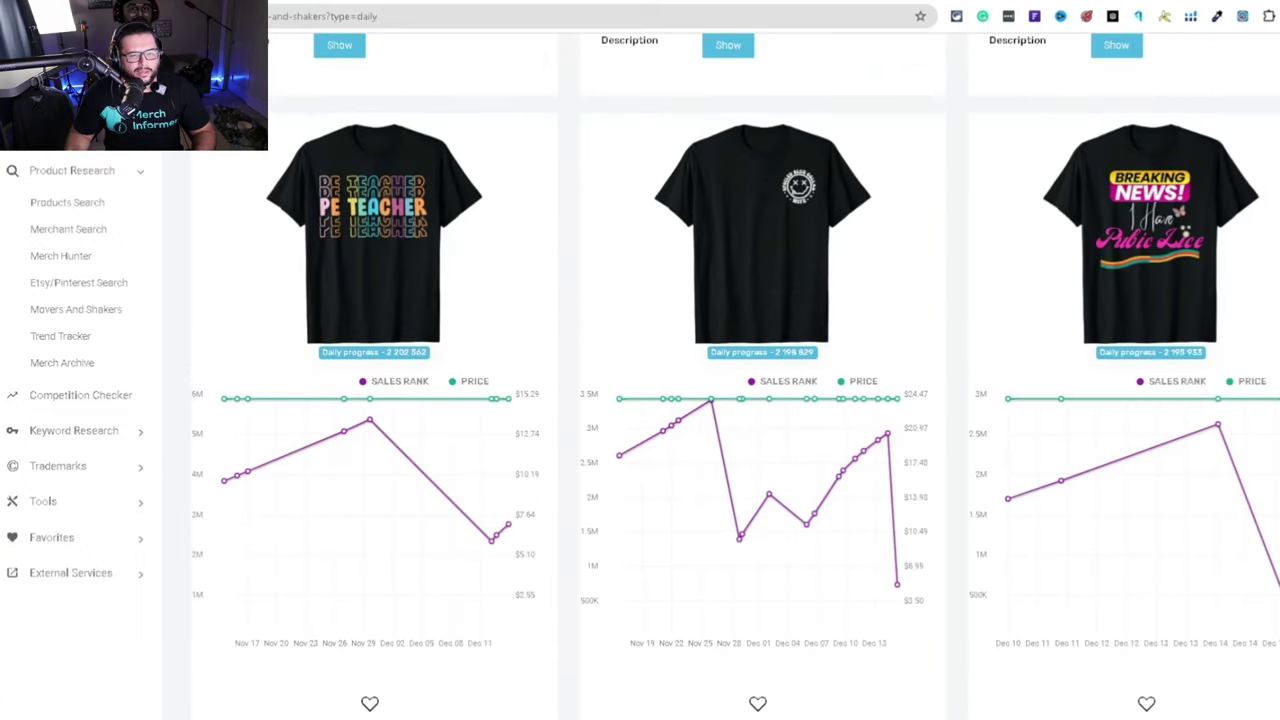
{"action": "scroll", "coordinate": [1177, 208], "scroll_direction": "down", "scroll_amount": 4}
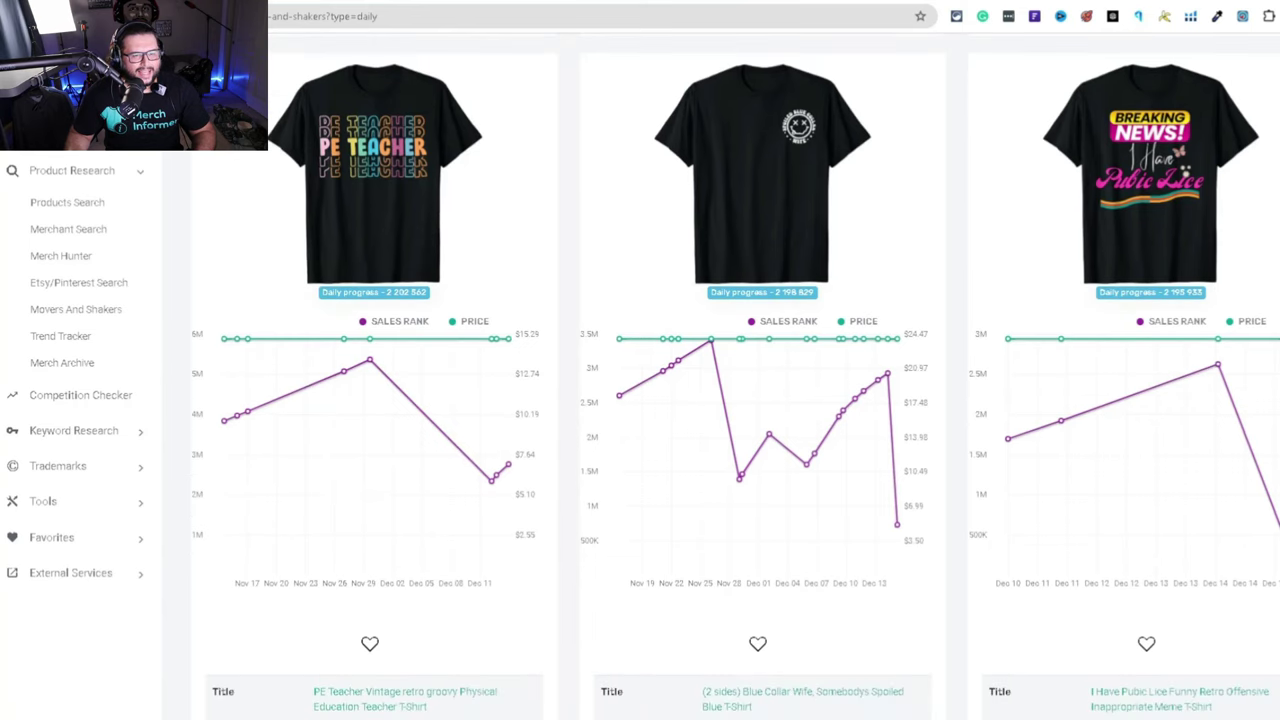
{"action": "scroll", "coordinate": [1177, 208], "scroll_direction": "up", "scroll_amount": 3}
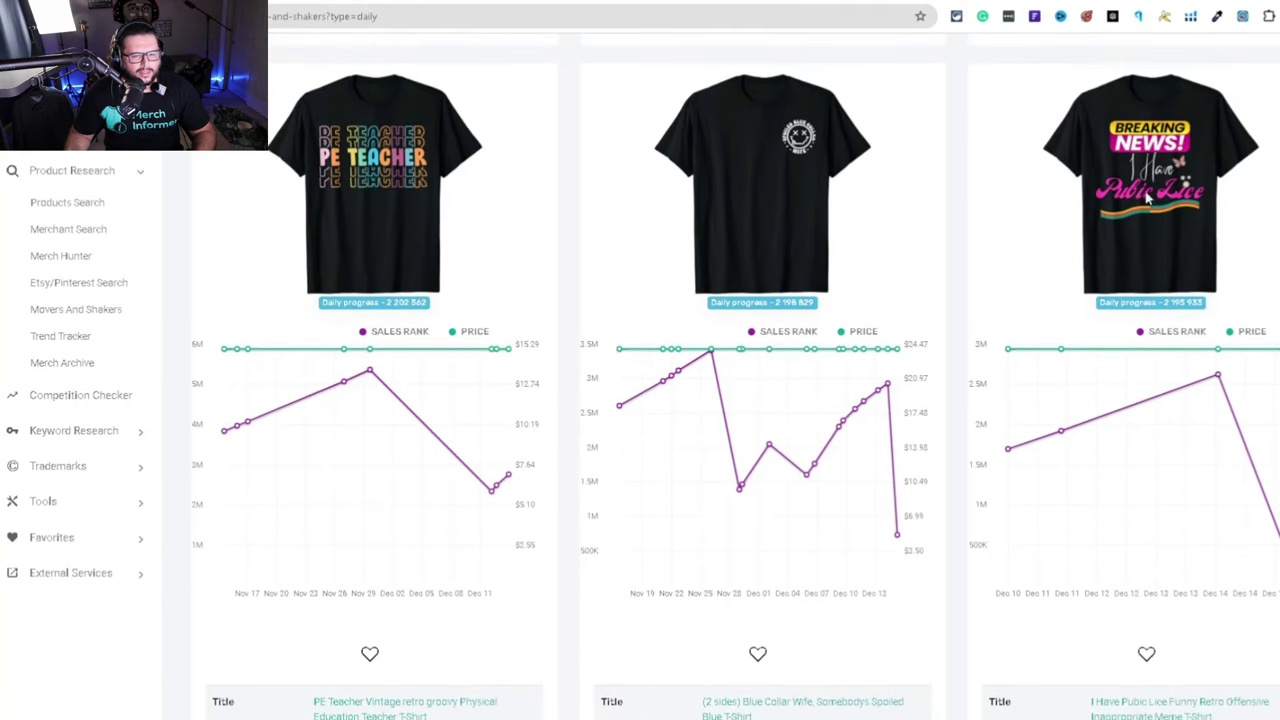
{"action": "scroll", "coordinate": [736, 377], "scroll_direction": "down", "scroll_amount": 4}
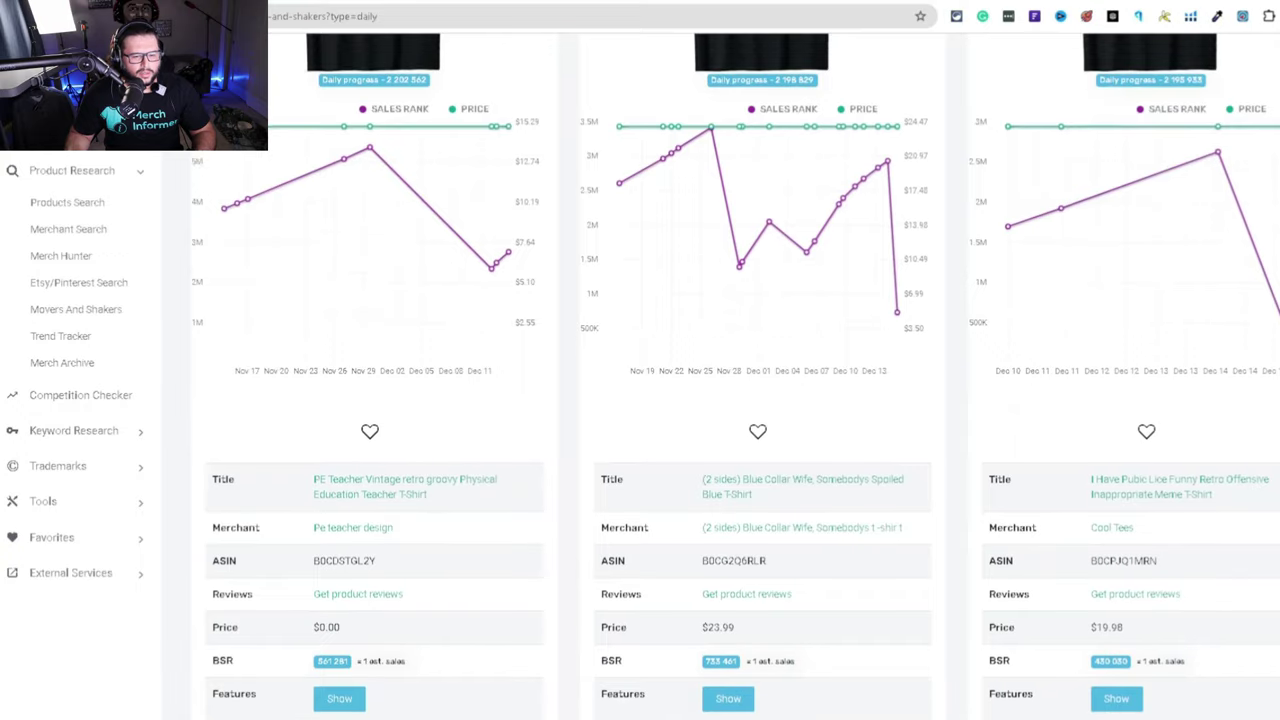
{"action": "scroll", "coordinate": [736, 377], "scroll_direction": "down", "scroll_amount": 5}
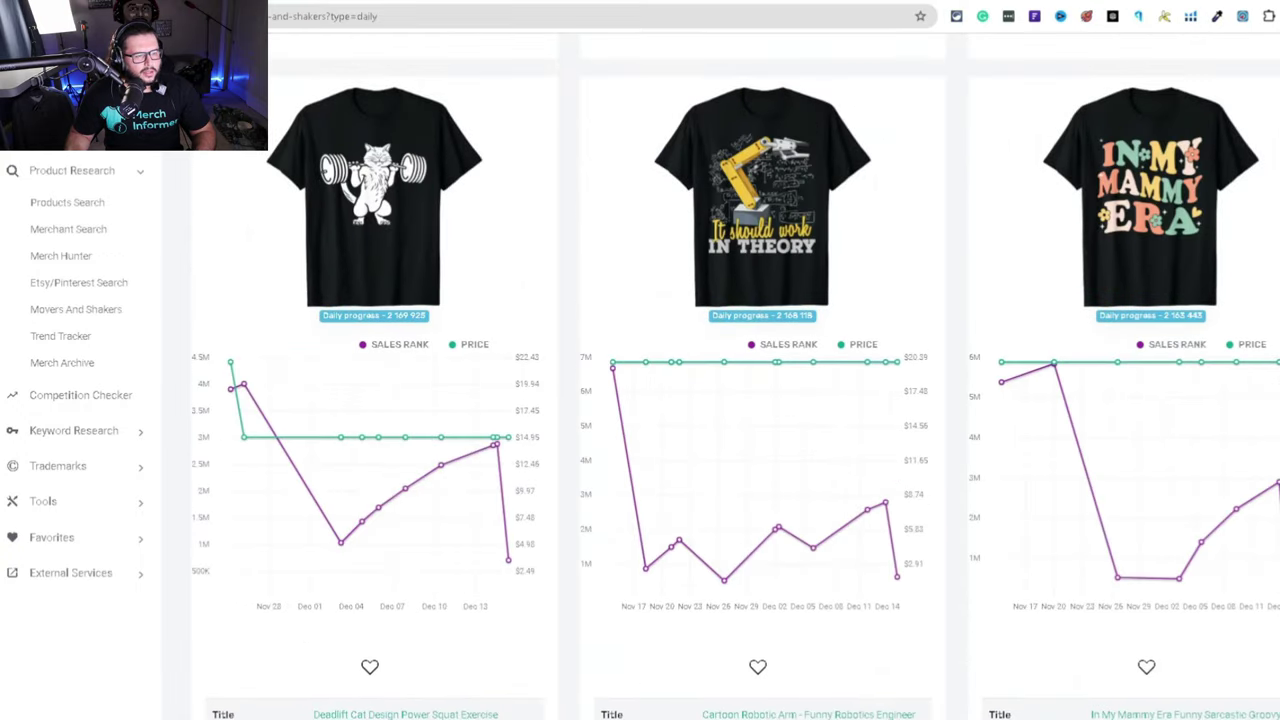
{"action": "scroll", "coordinate": [736, 377], "scroll_direction": "down", "scroll_amount": 2}
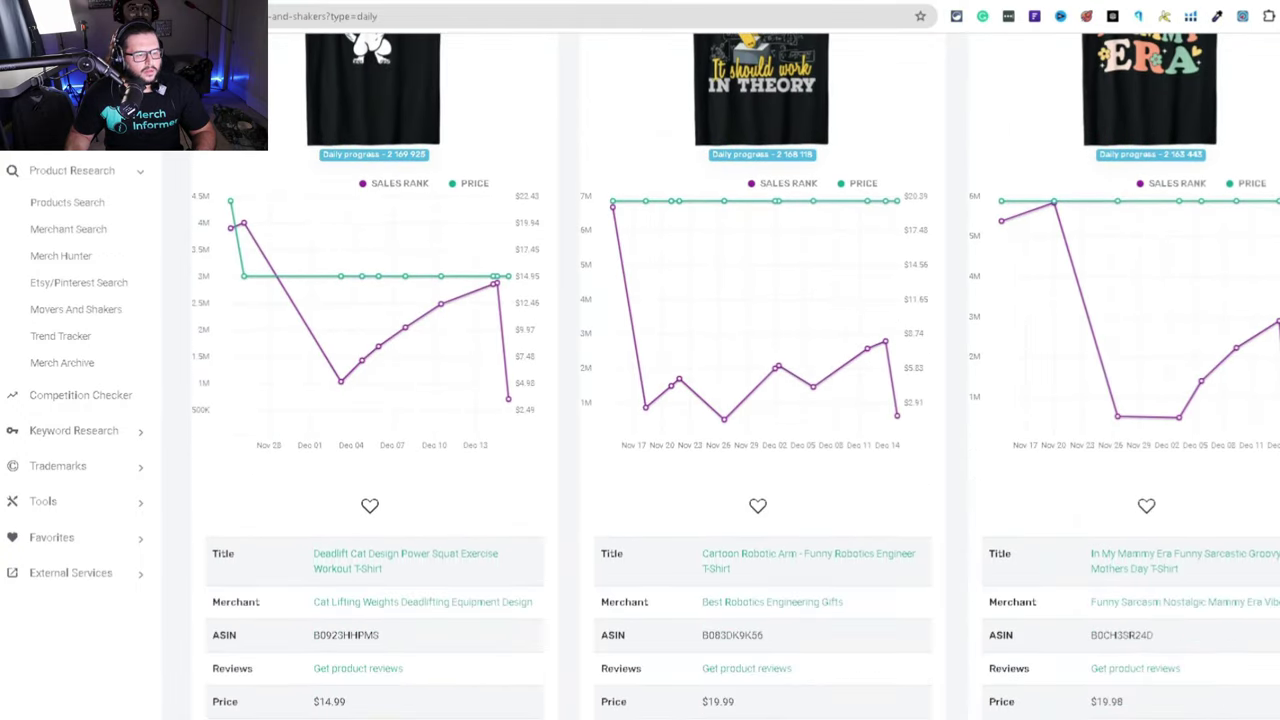
{"action": "scroll", "coordinate": [736, 377], "scroll_direction": "up", "scroll_amount": 1}
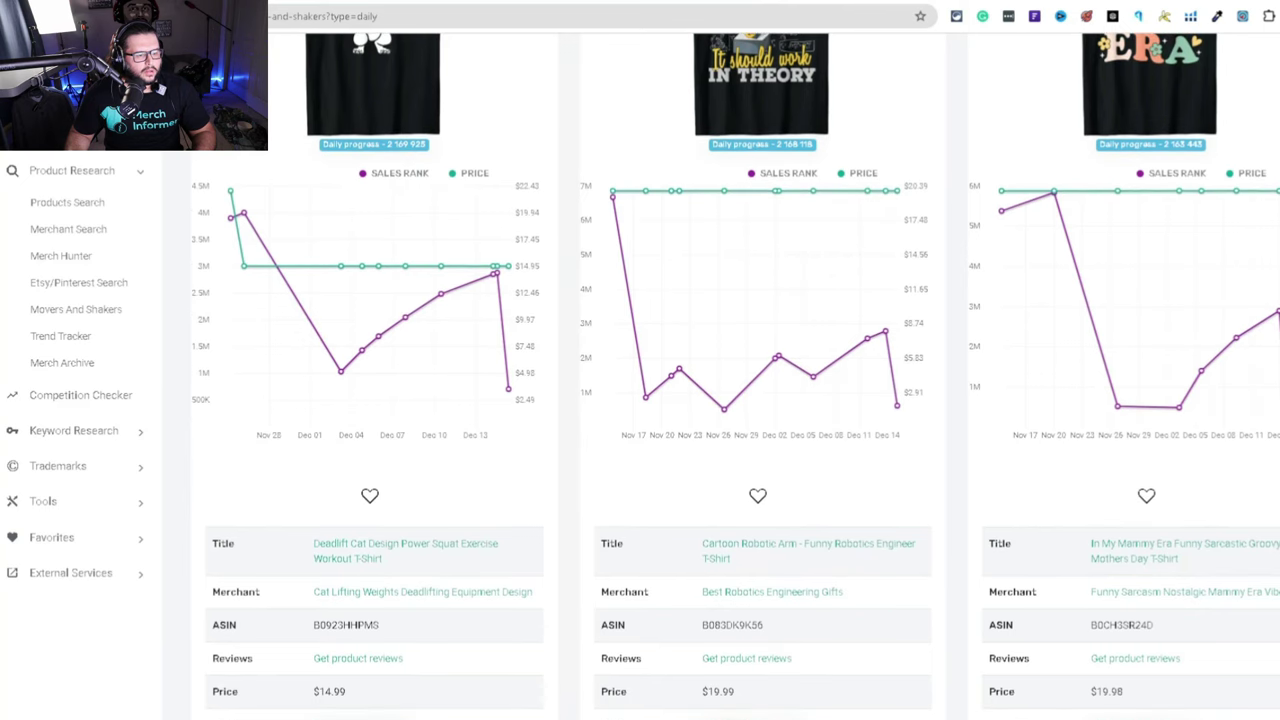
{"action": "scroll", "coordinate": [736, 377], "scroll_direction": "down", "scroll_amount": 1}
{"action": "scroll", "coordinate": [736, 377], "scroll_direction": "up", "scroll_amount": 1}
{"action": "scroll", "coordinate": [418, 177], "scroll_direction": "up", "scroll_amount": 2}
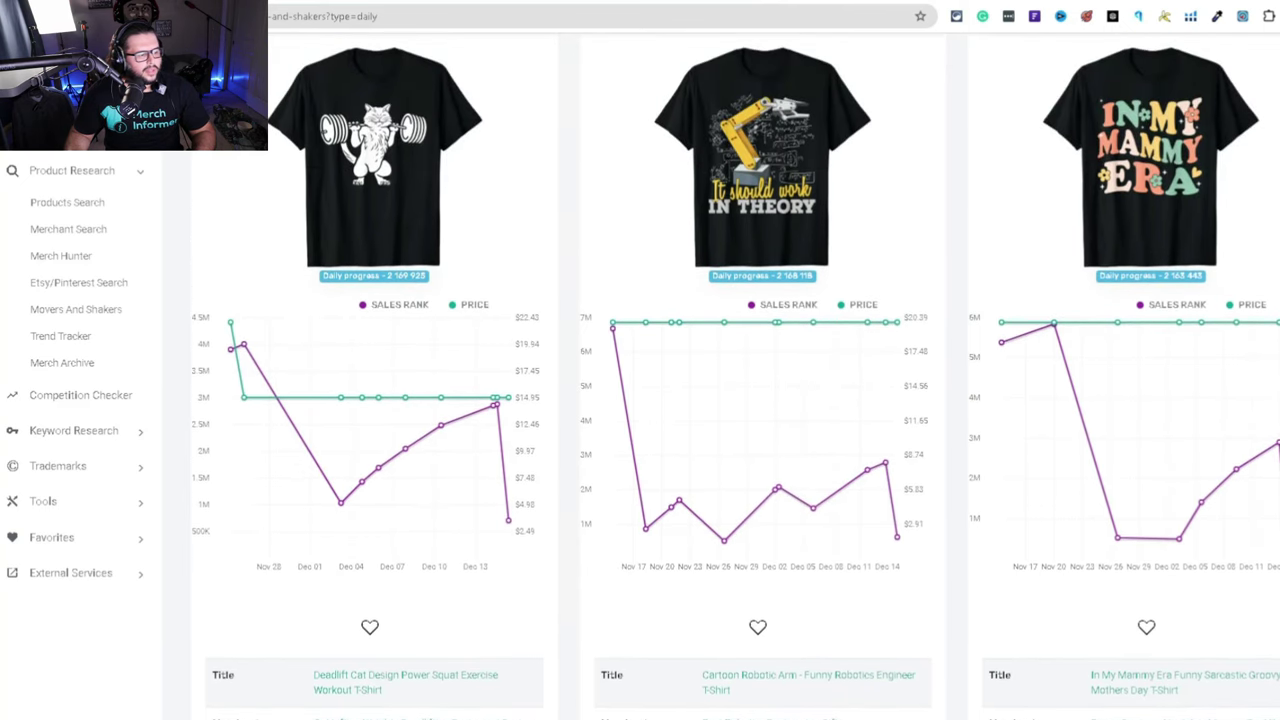
{"action": "scroll", "coordinate": [418, 177], "scroll_direction": "down", "scroll_amount": 3}
Scroll to the last daily mover, the $24.95 Dad Nutrition Facts T-Shirt, and its sales-rank chart
{"action": "scroll", "coordinate": [452, 490], "scroll_direction": "up", "scroll_amount": 4}
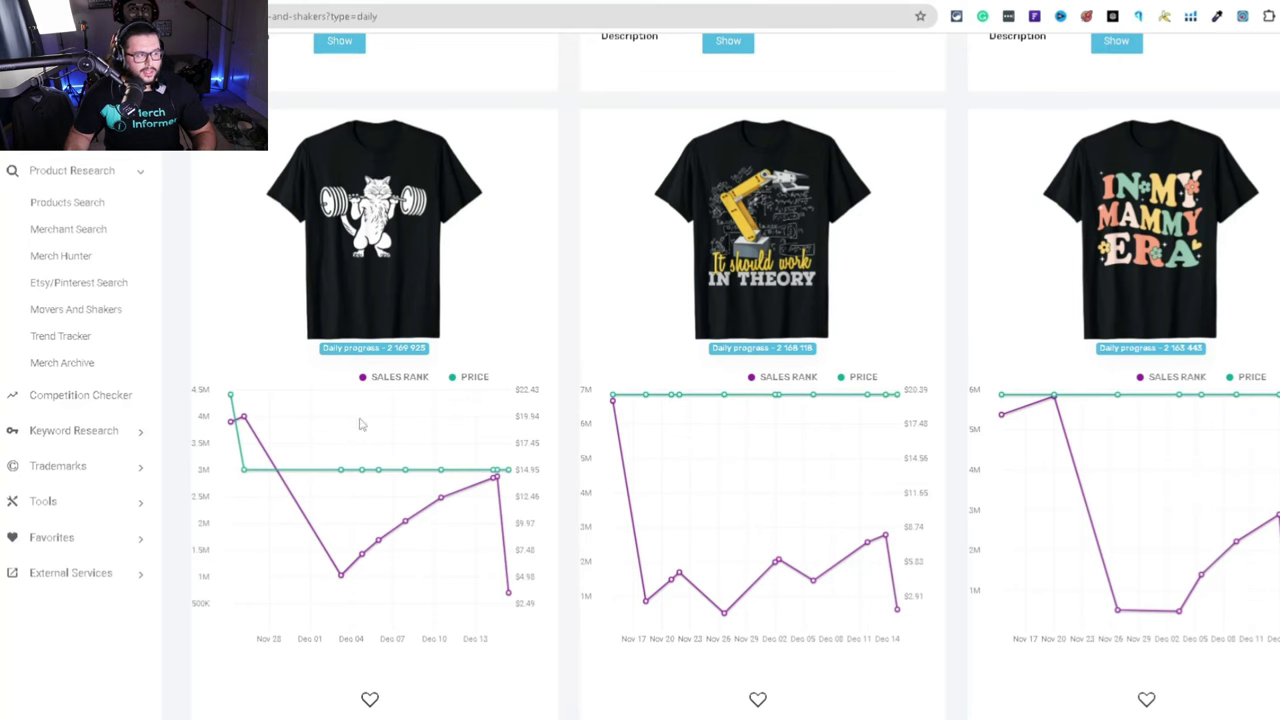
{"action": "scroll", "coordinate": [361, 425], "scroll_direction": "down", "scroll_amount": 1}
{"action": "scroll", "coordinate": [376, 371], "scroll_direction": "down", "scroll_amount": 3}
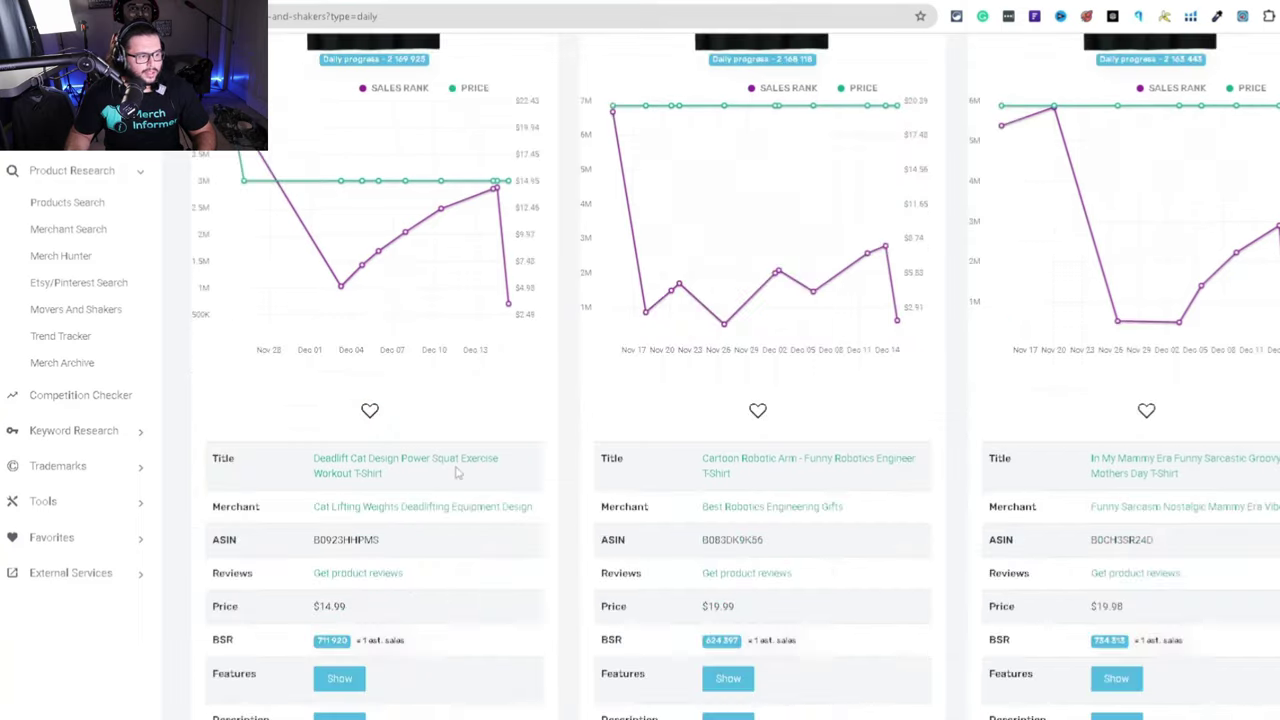
{"action": "scroll", "coordinate": [690, 435], "scroll_direction": "down", "scroll_amount": 10}
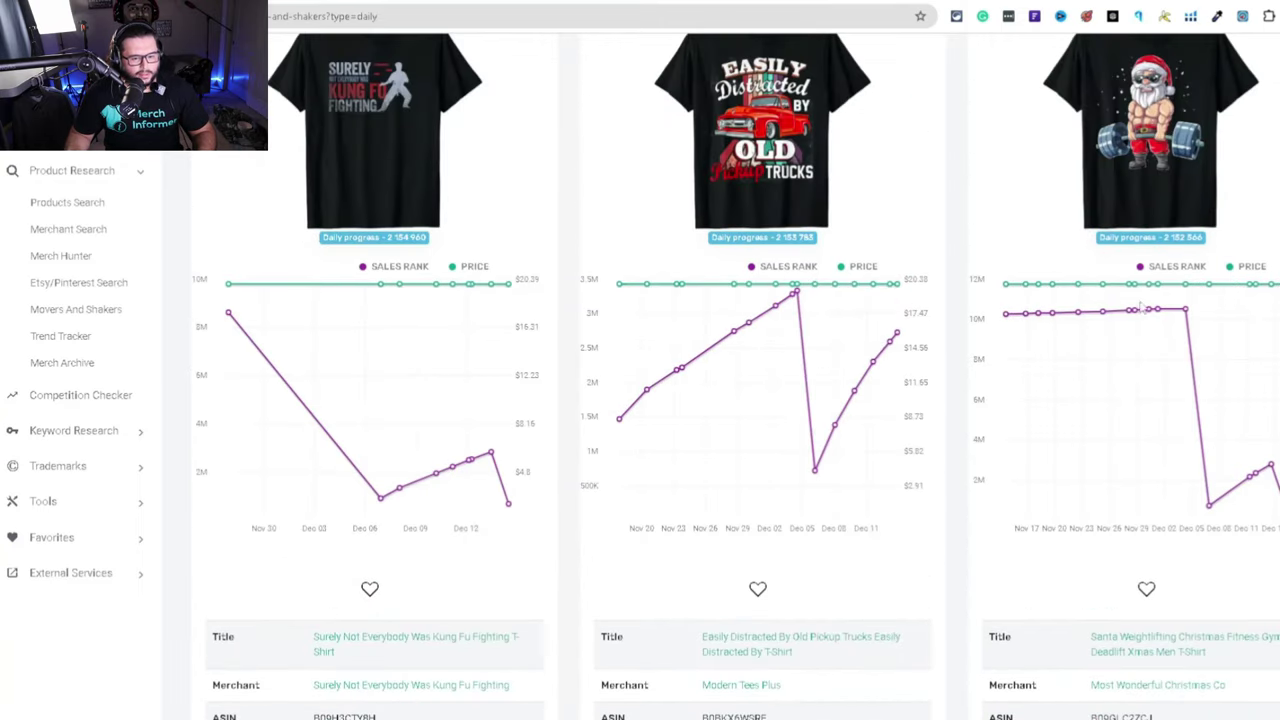
{"action": "scroll", "coordinate": [562, 330], "scroll_direction": "down", "scroll_amount": 4}
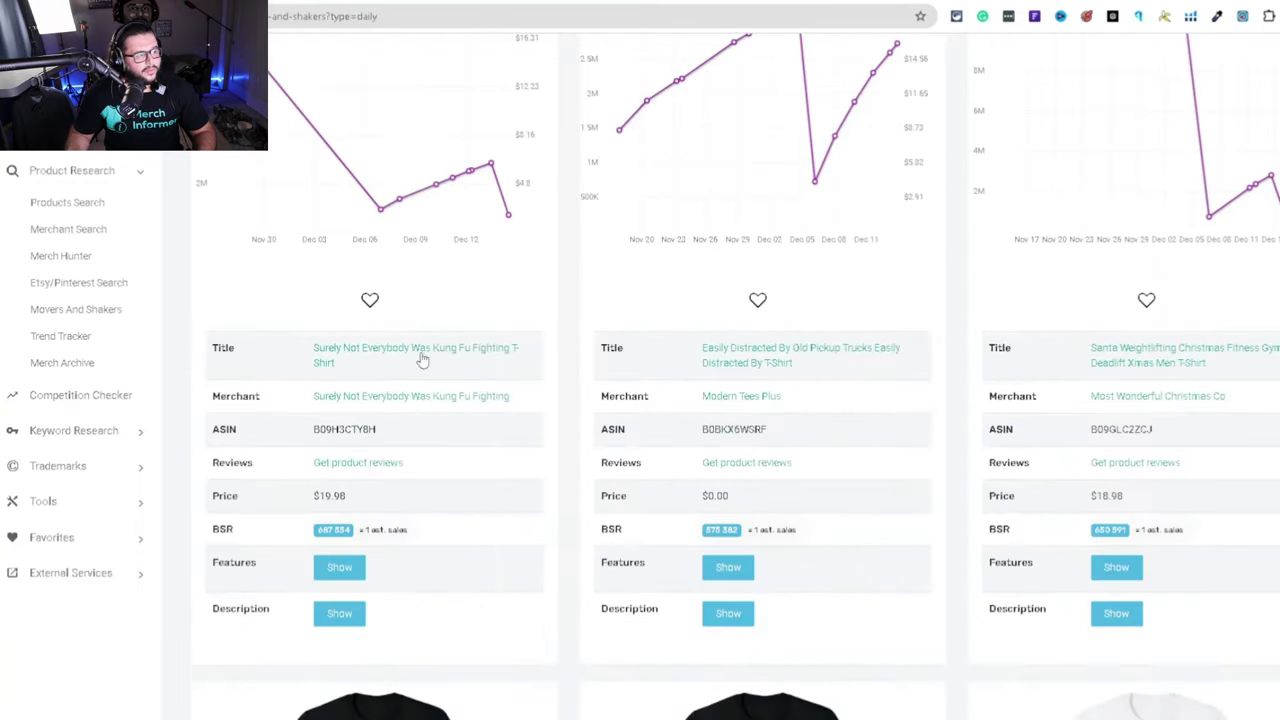
{"action": "scroll", "coordinate": [422, 360], "scroll_direction": "up", "scroll_amount": 7}
{"action": "scroll", "coordinate": [434, 400], "scroll_direction": "down", "scroll_amount": 13}
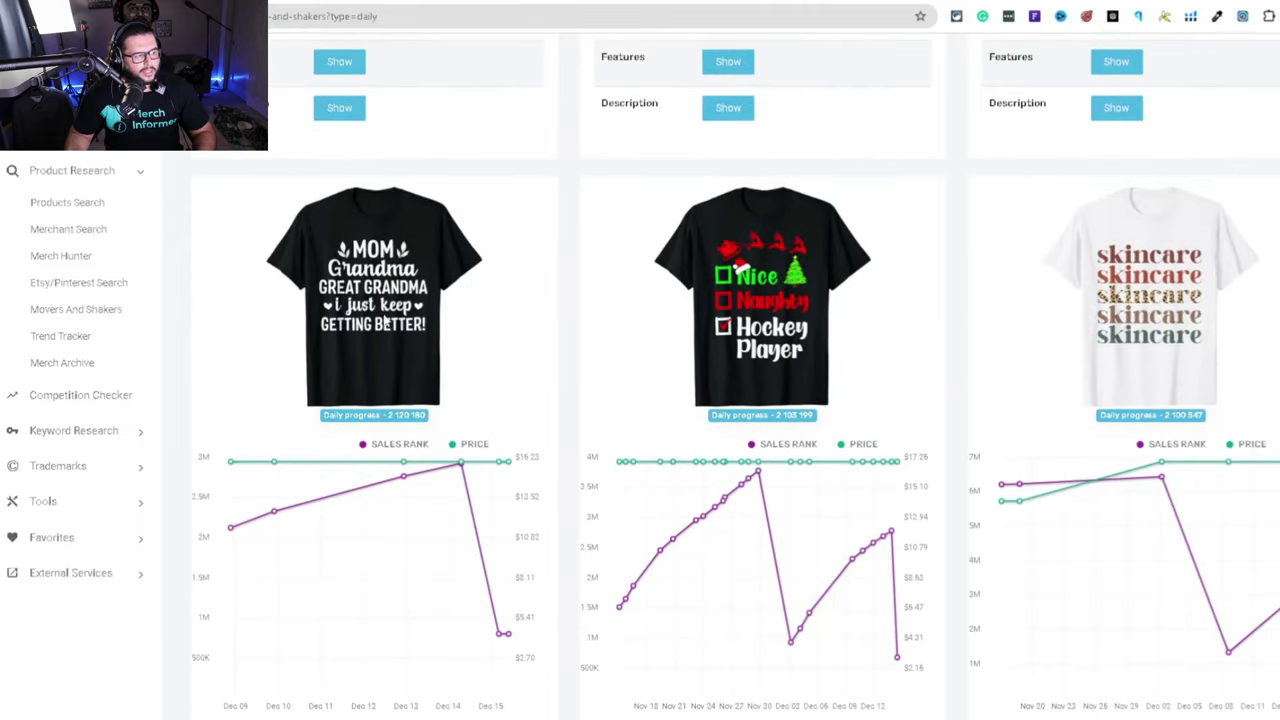
{"action": "scroll", "coordinate": [385, 322], "scroll_direction": "down", "scroll_amount": 5}
{"action": "scroll", "coordinate": [500, 345], "scroll_direction": "up", "scroll_amount": 5}
{"action": "scroll", "coordinate": [634, 365], "scroll_direction": "down", "scroll_amount": 5}
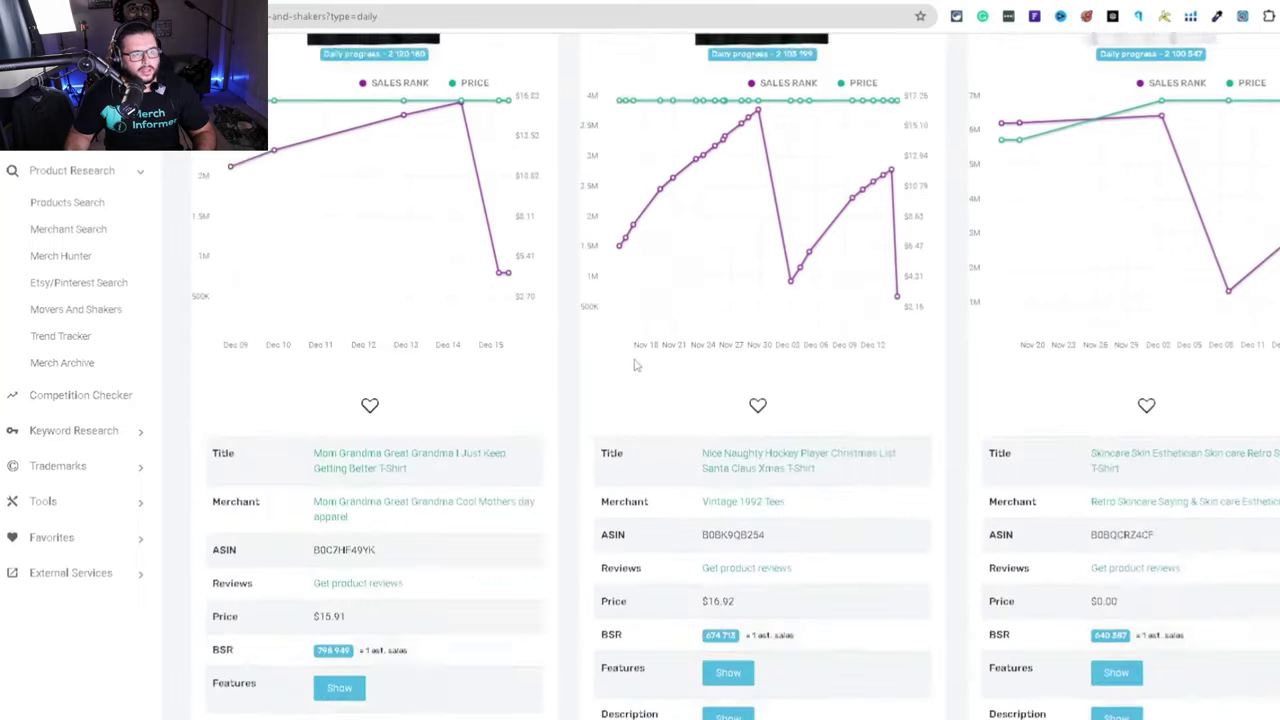
{"action": "scroll", "coordinate": [634, 365], "scroll_direction": "down", "scroll_amount": 15}
{"action": "scroll", "coordinate": [636, 376], "scroll_direction": "up", "scroll_amount": 8}
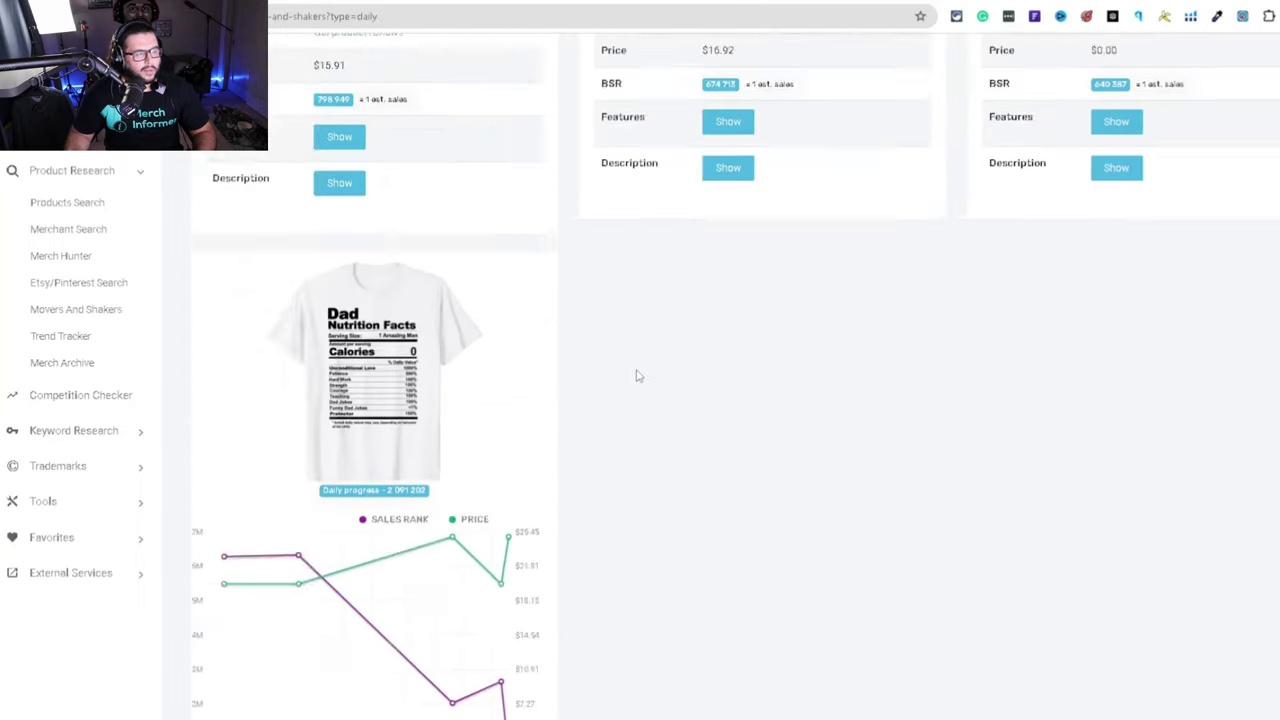
{"action": "scroll", "coordinate": [636, 376], "scroll_direction": "up", "scroll_amount": 4}
{"action": "scroll", "coordinate": [677, 400], "scroll_direction": "down", "scroll_amount": 9}
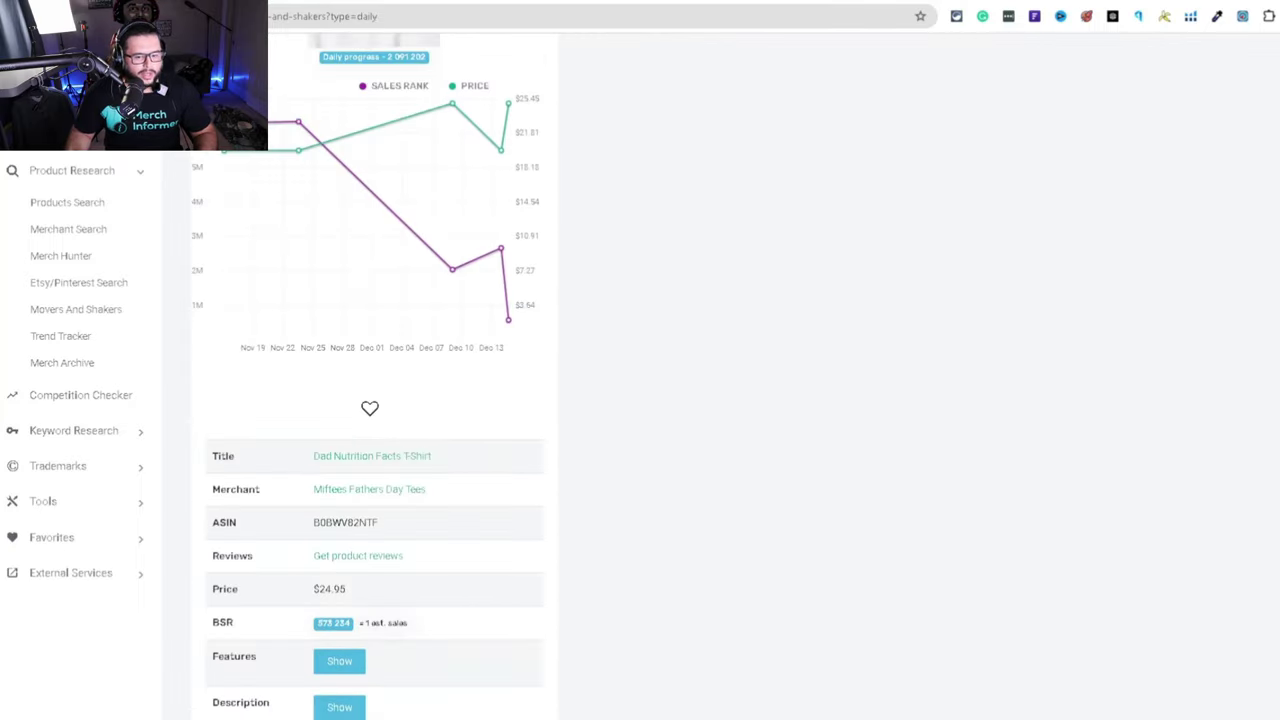
{"action": "scroll", "coordinate": [640, 380], "scroll_direction": "down", "scroll_amount": 5}
{"action": "scroll", "coordinate": [640, 380], "scroll_direction": "up", "scroll_amount": 6}
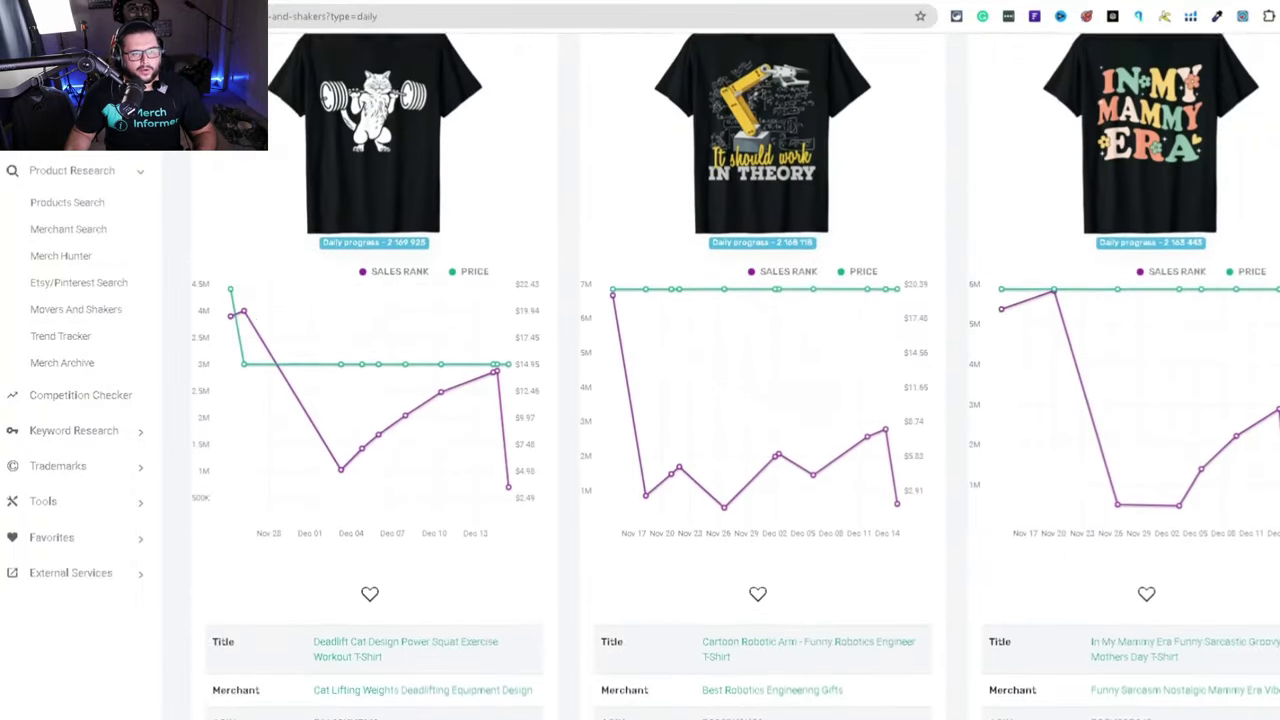
{"action": "scroll", "coordinate": [640, 380], "scroll_direction": "up", "scroll_amount": 3}
{"action": "scroll", "coordinate": [640, 380], "scroll_direction": "down", "scroll_amount": 18}
{"action": "scroll", "coordinate": [640, 380], "scroll_direction": "up", "scroll_amount": 2}
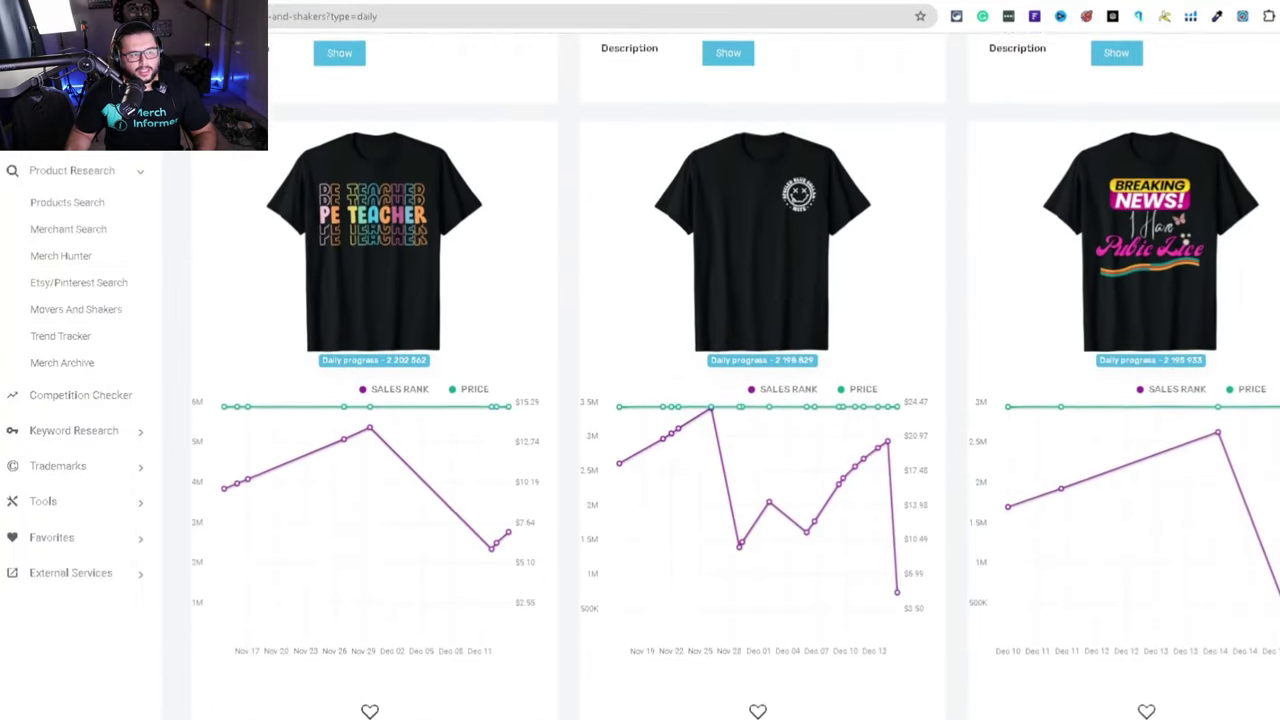
{"action": "scroll", "coordinate": [640, 380], "scroll_direction": "up", "scroll_amount": 8}
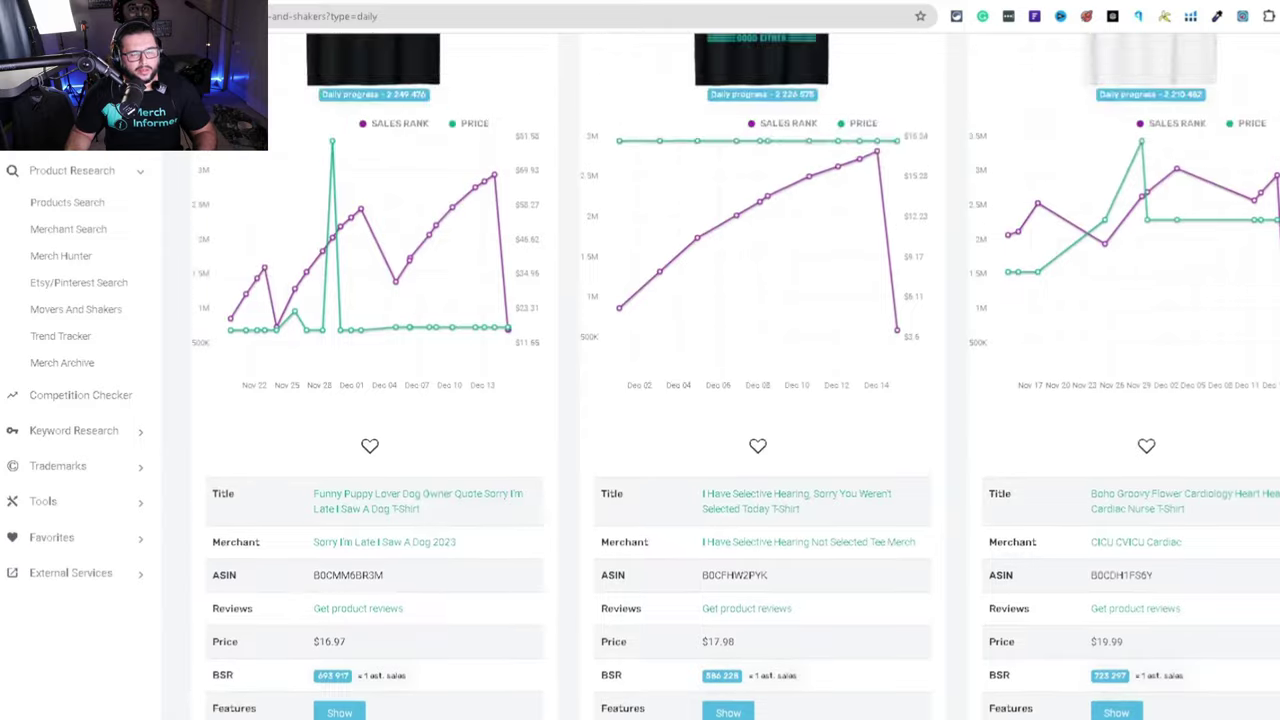
{"action": "scroll", "coordinate": [640, 380], "scroll_direction": "down", "scroll_amount": 8}
{"action": "scroll", "coordinate": [640, 380], "scroll_direction": "up", "scroll_amount": 6}
{"action": "scroll", "coordinate": [640, 380], "scroll_direction": "down", "scroll_amount": 3}
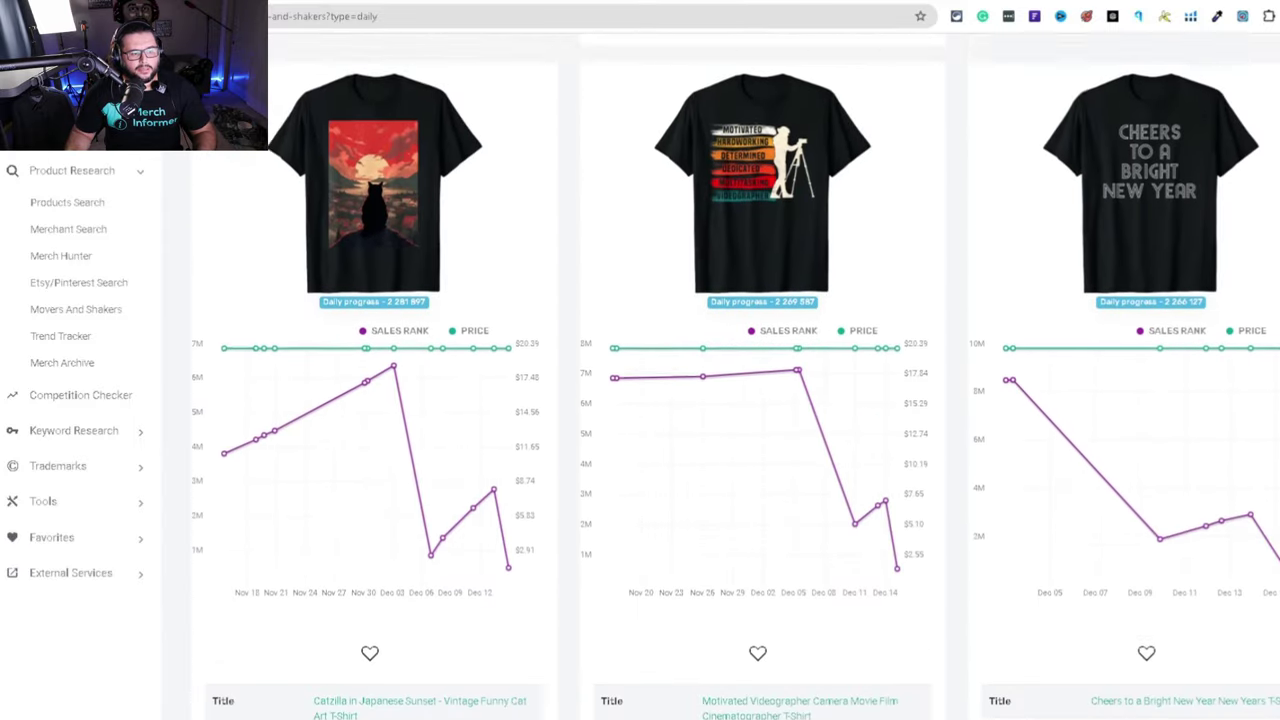
{"action": "scroll", "coordinate": [640, 380], "scroll_direction": "down", "scroll_amount": 1}
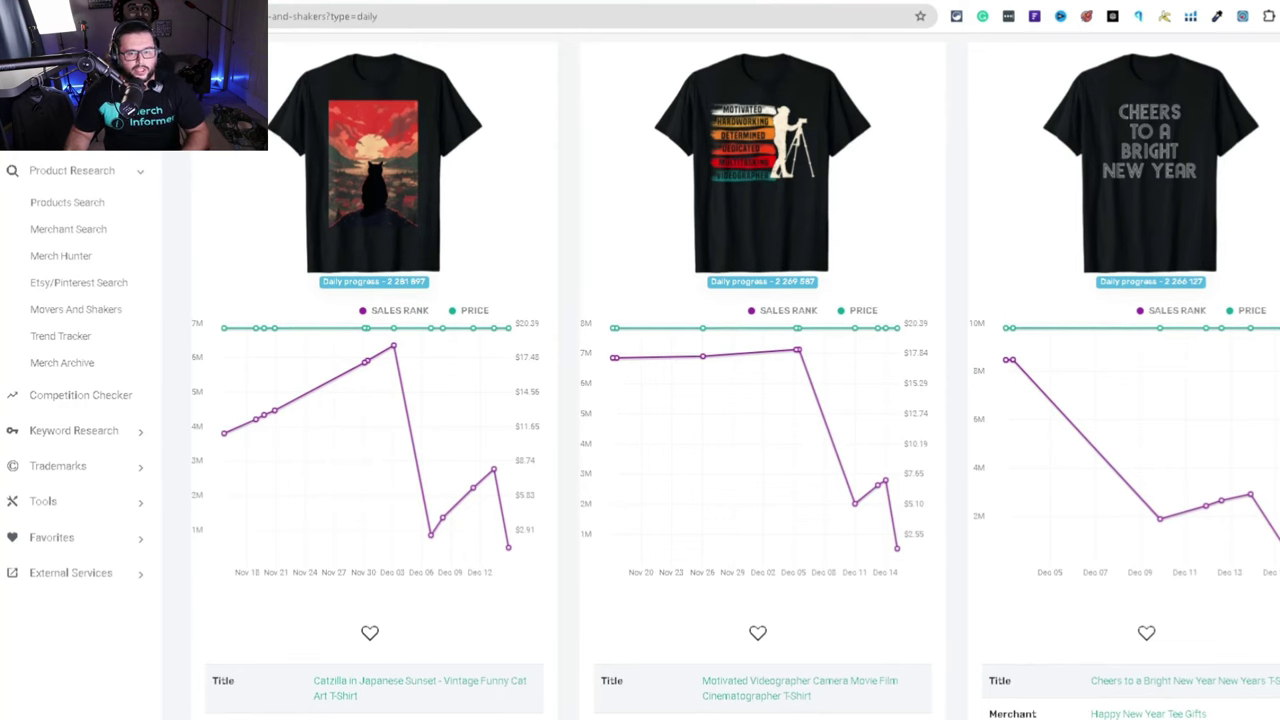
{"action": "scroll", "coordinate": [640, 380], "scroll_direction": "down", "scroll_amount": 8}
{"action": "scroll", "coordinate": [640, 380], "scroll_direction": "up", "scroll_amount": 6}
{"action": "scroll", "coordinate": [640, 380], "scroll_direction": "down", "scroll_amount": 8}
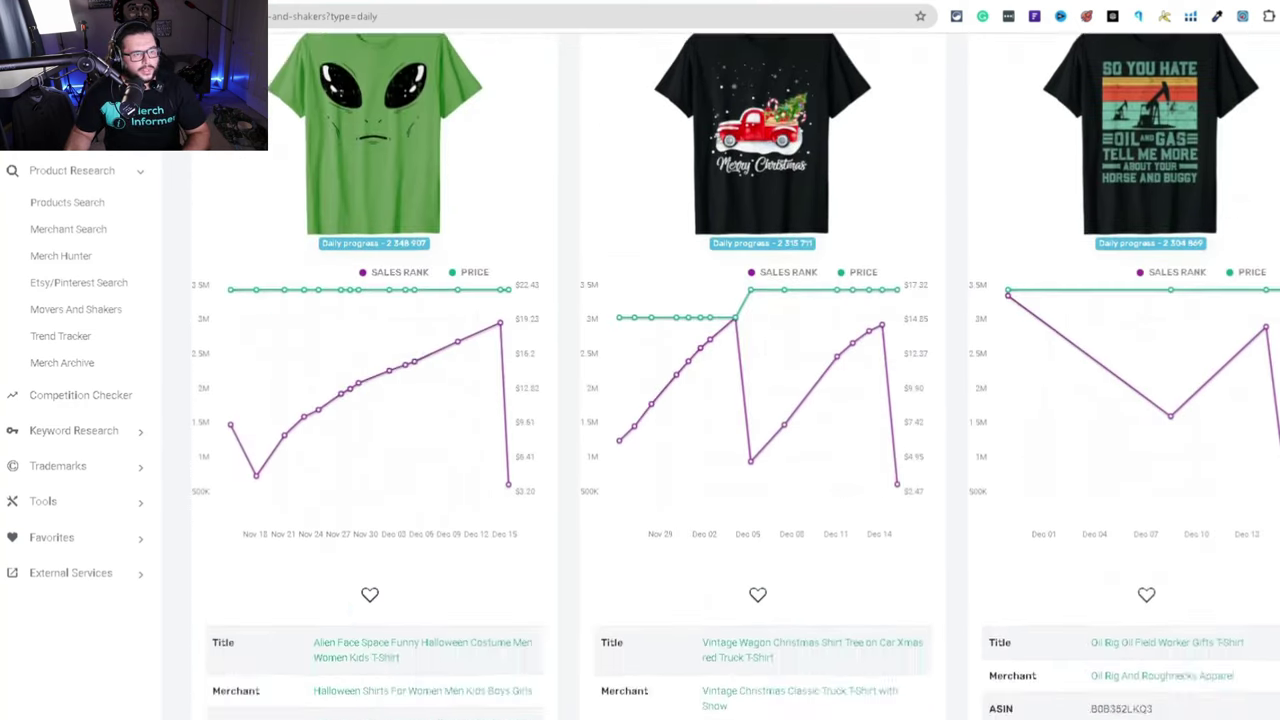
{"action": "scroll", "coordinate": [640, 380], "scroll_direction": "down", "scroll_amount": 2}
{"action": "scroll", "coordinate": [640, 380], "scroll_direction": "up", "scroll_amount": 4}
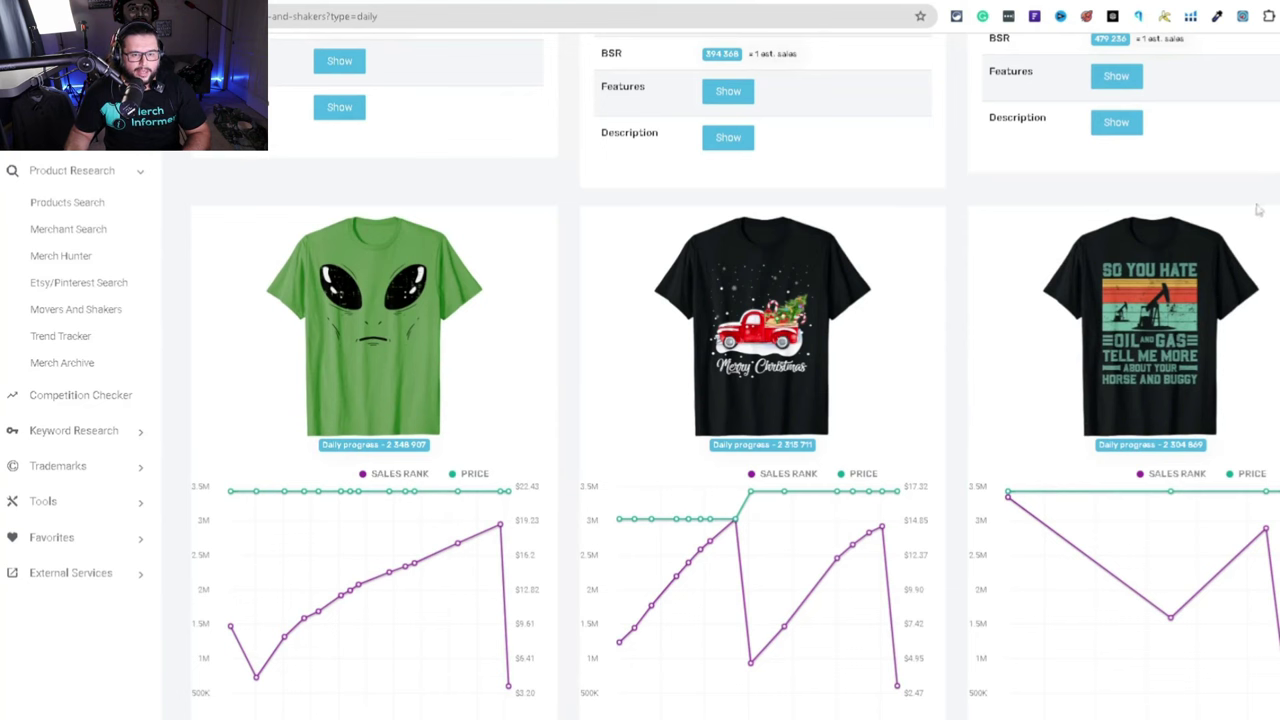
{"action": "scroll", "coordinate": [640, 380], "scroll_direction": "down", "scroll_amount": 8}
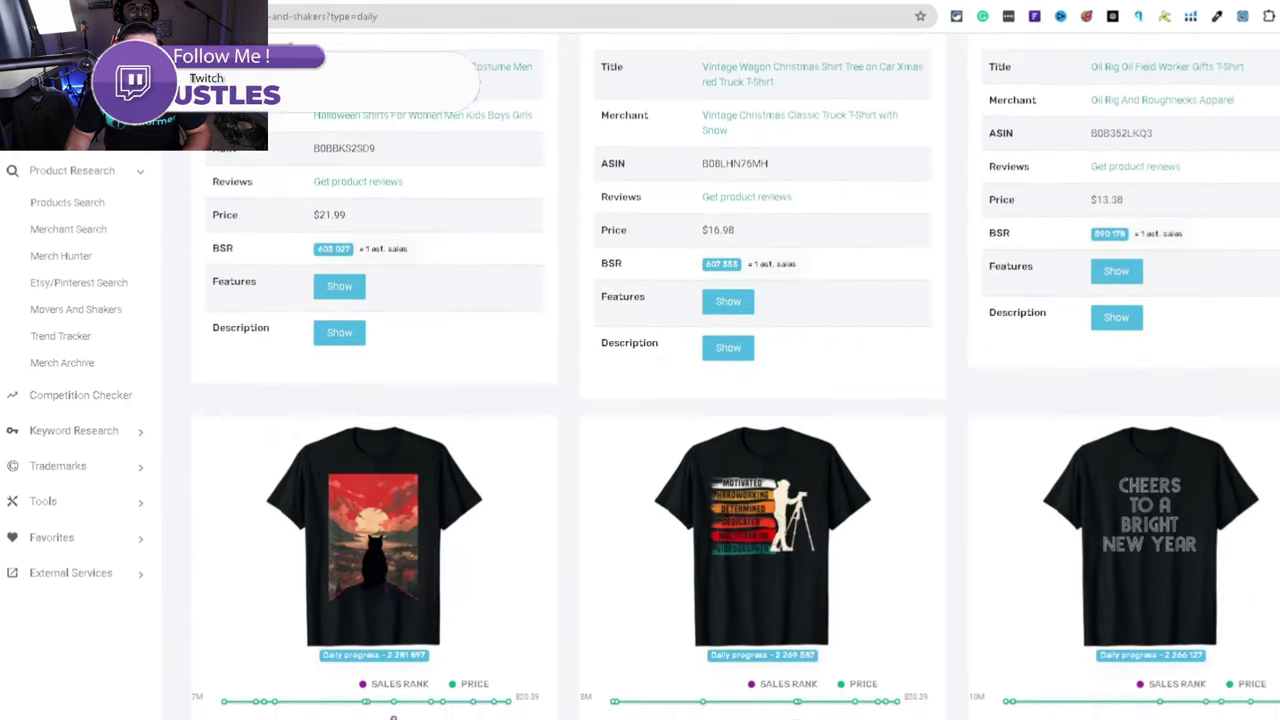
{"action": "scroll", "coordinate": [640, 380], "scroll_direction": "down", "scroll_amount": 6}
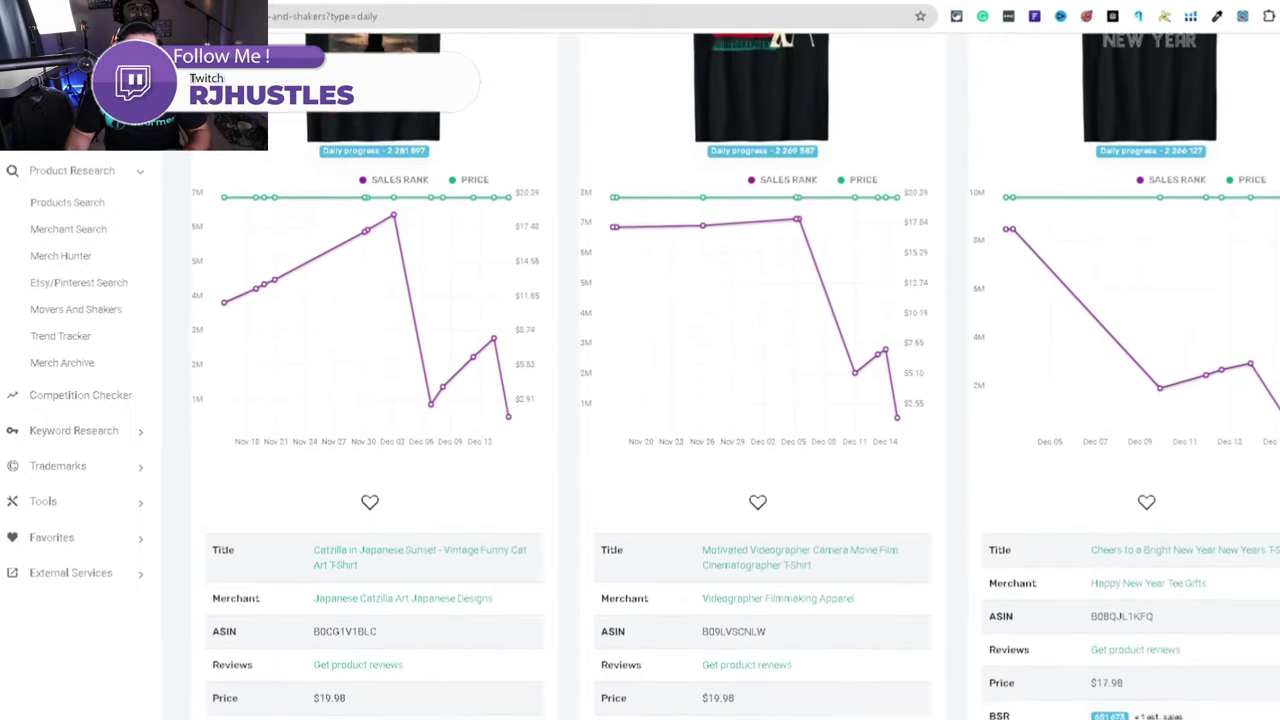
{"action": "scroll", "coordinate": [640, 380], "scroll_direction": "down", "scroll_amount": 6}
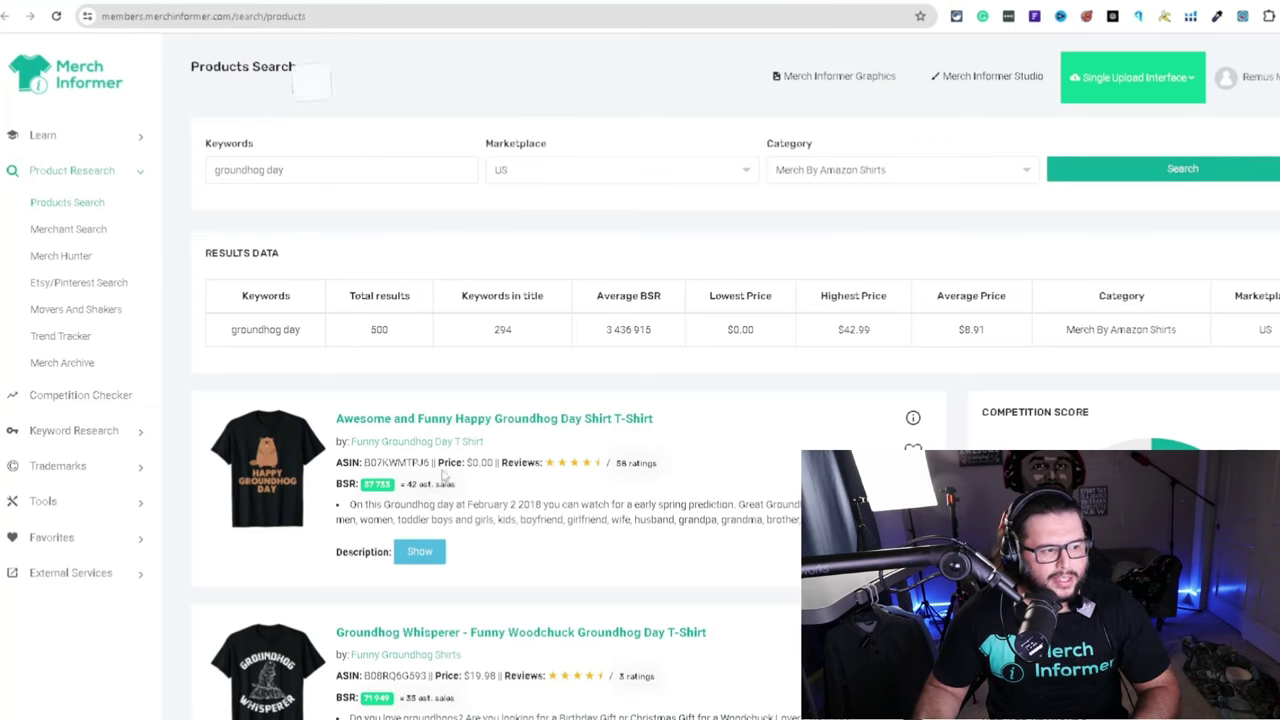
Highlight the February 2 date in the groundhog day results, then clear the selection
{"action": "left_click_drag", "start_coordinate": [468, 509], "coordinate": [516, 509]}
{"action": "scroll", "coordinate": [535, 515], "scroll_direction": "down", "scroll_amount": 1}
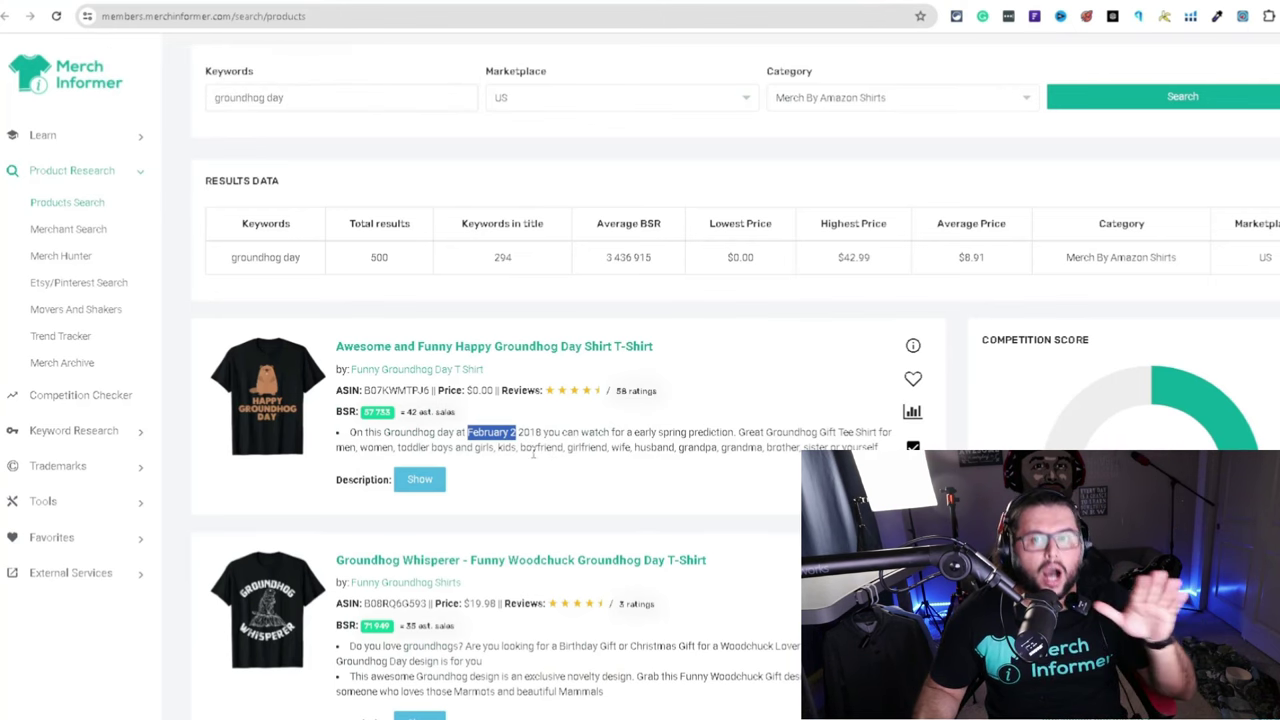
{"action": "scroll", "coordinate": [487, 500], "scroll_direction": "down", "scroll_amount": 1}
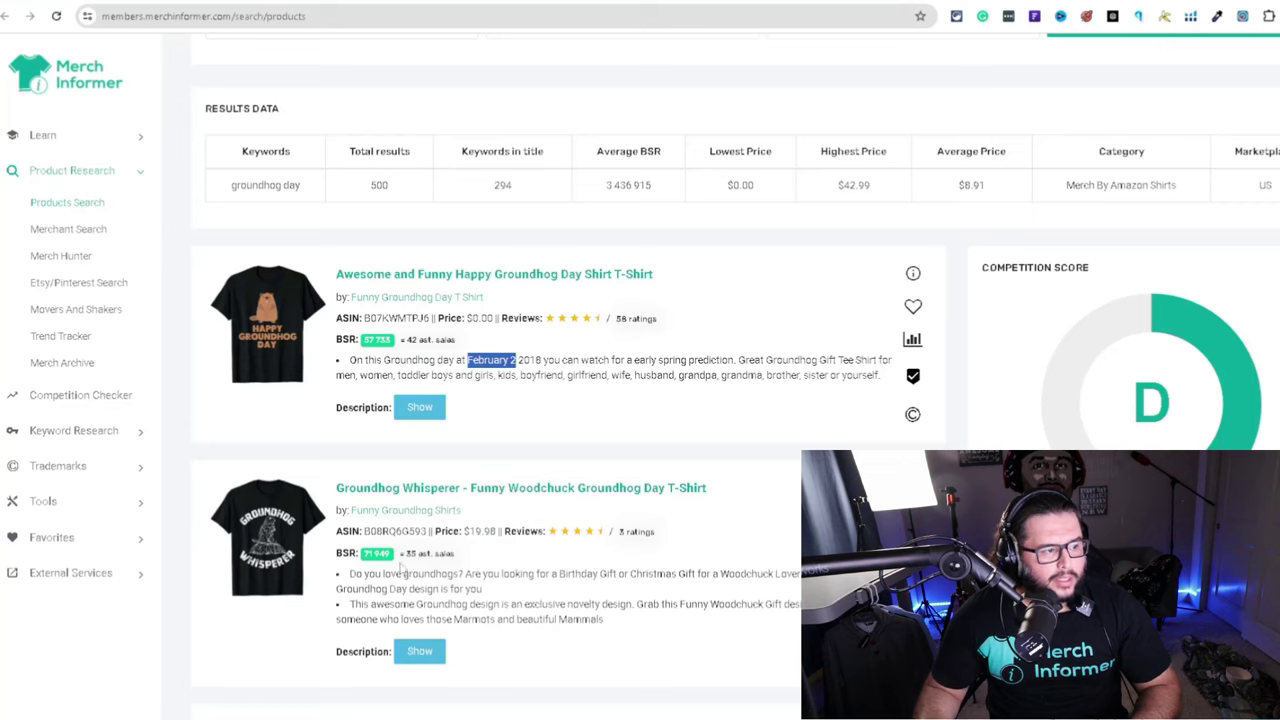
{"action": "scroll", "coordinate": [403, 568], "scroll_direction": "down", "scroll_amount": 4}
{"action": "left_click", "coordinate": [390, 505]}
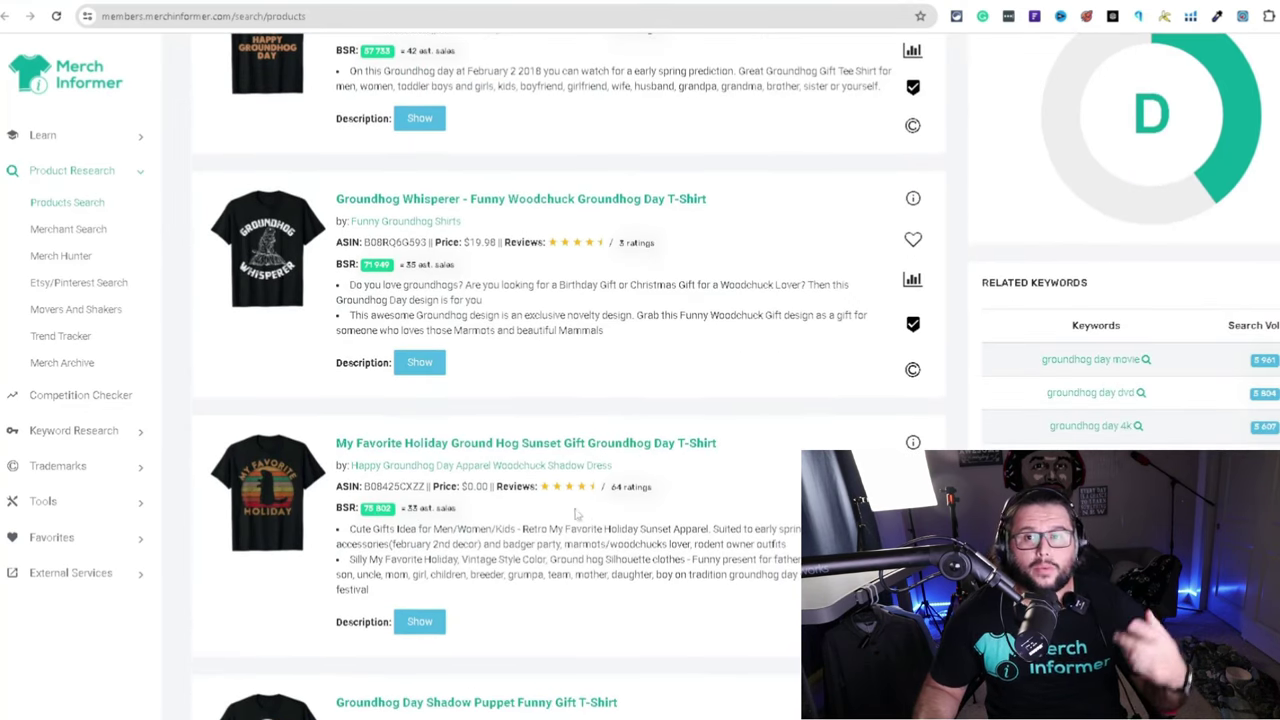
{"action": "mouse_move", "coordinate": [573, 494]}
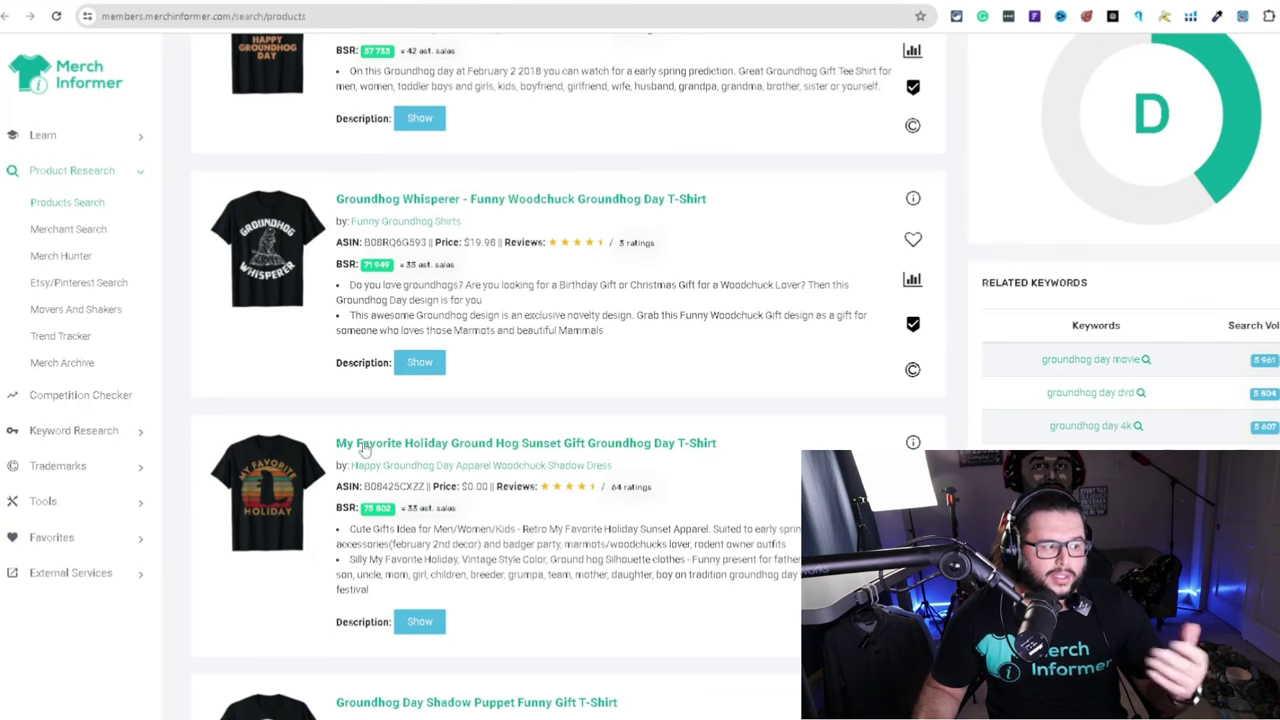
Scroll down through the groundhog day shirt results
{"action": "scroll", "coordinate": [463, 385], "scroll_direction": "up", "scroll_amount": 2}
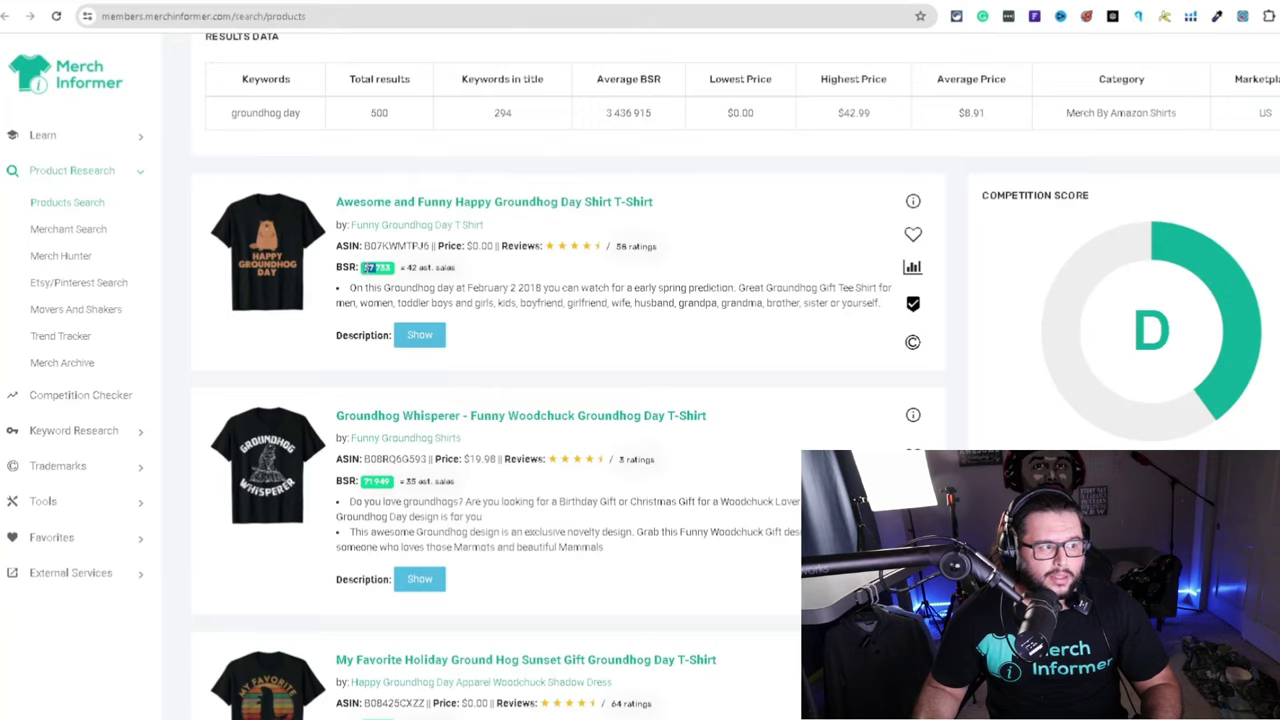
{"action": "scroll", "coordinate": [397, 500], "scroll_direction": "down", "scroll_amount": 4}
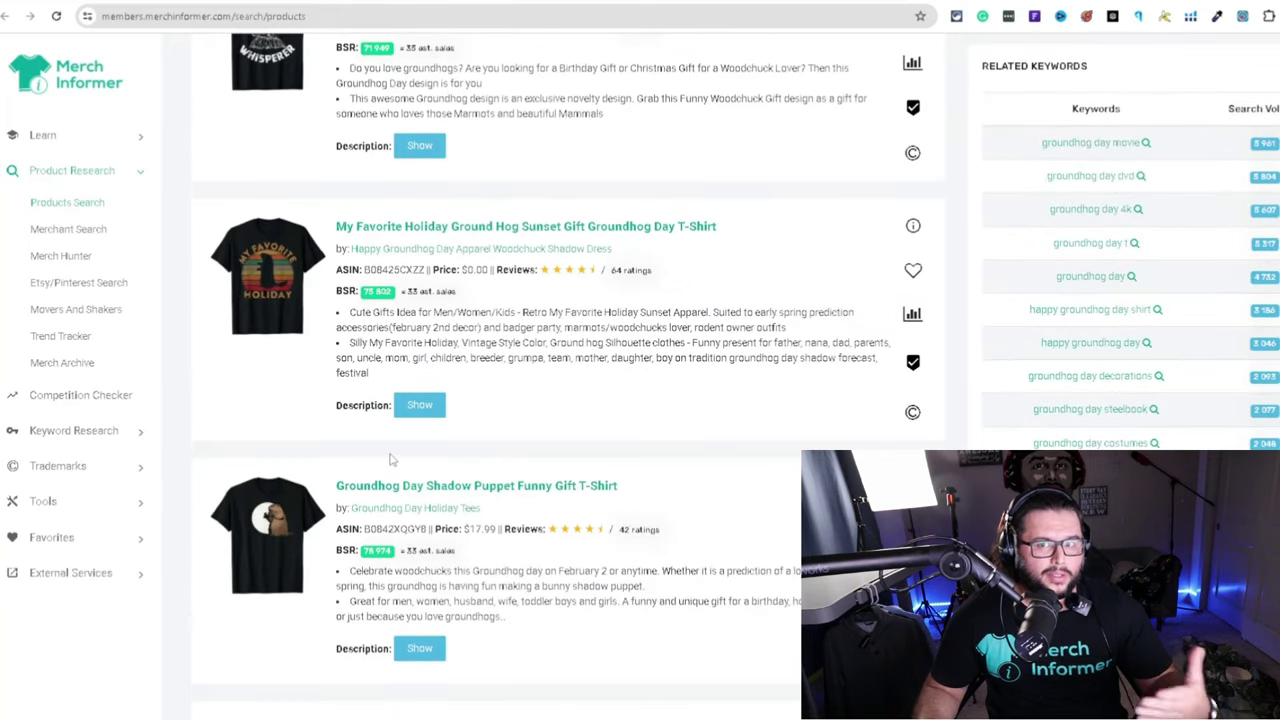
{"action": "scroll", "coordinate": [389, 452], "scroll_direction": "down", "scroll_amount": 1}
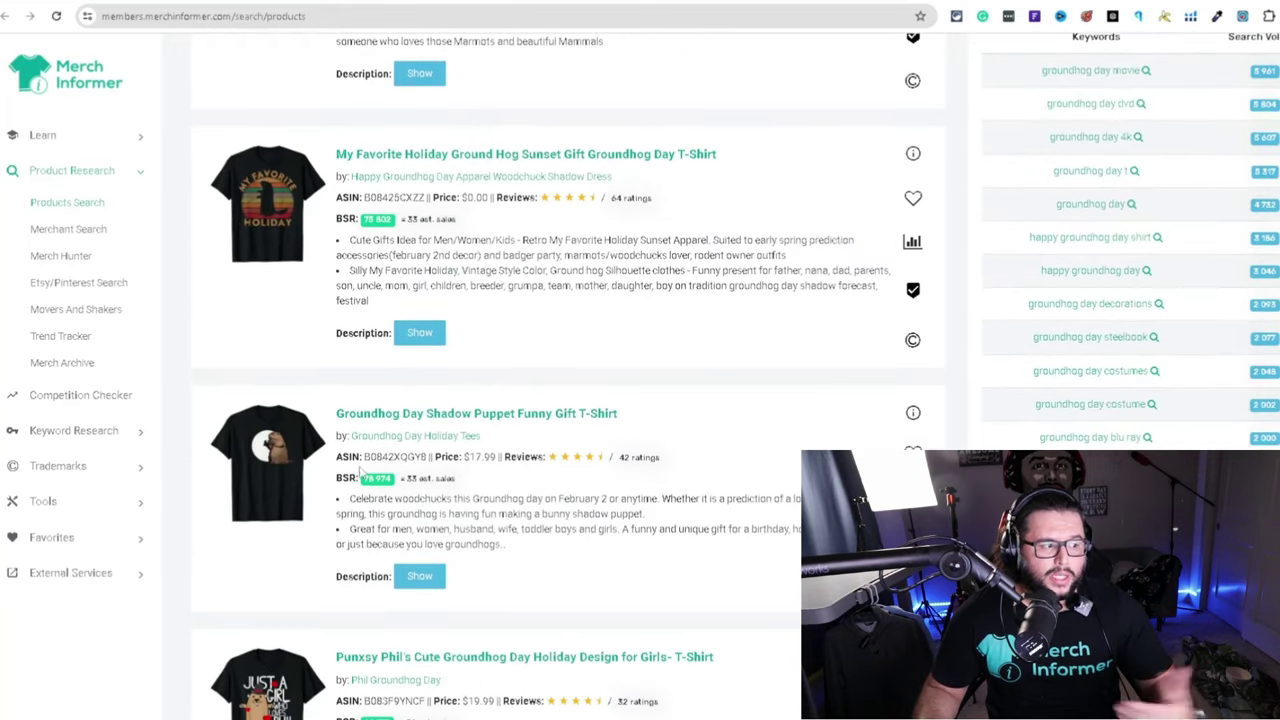
{"action": "scroll", "coordinate": [375, 430], "scroll_direction": "down", "scroll_amount": 1}
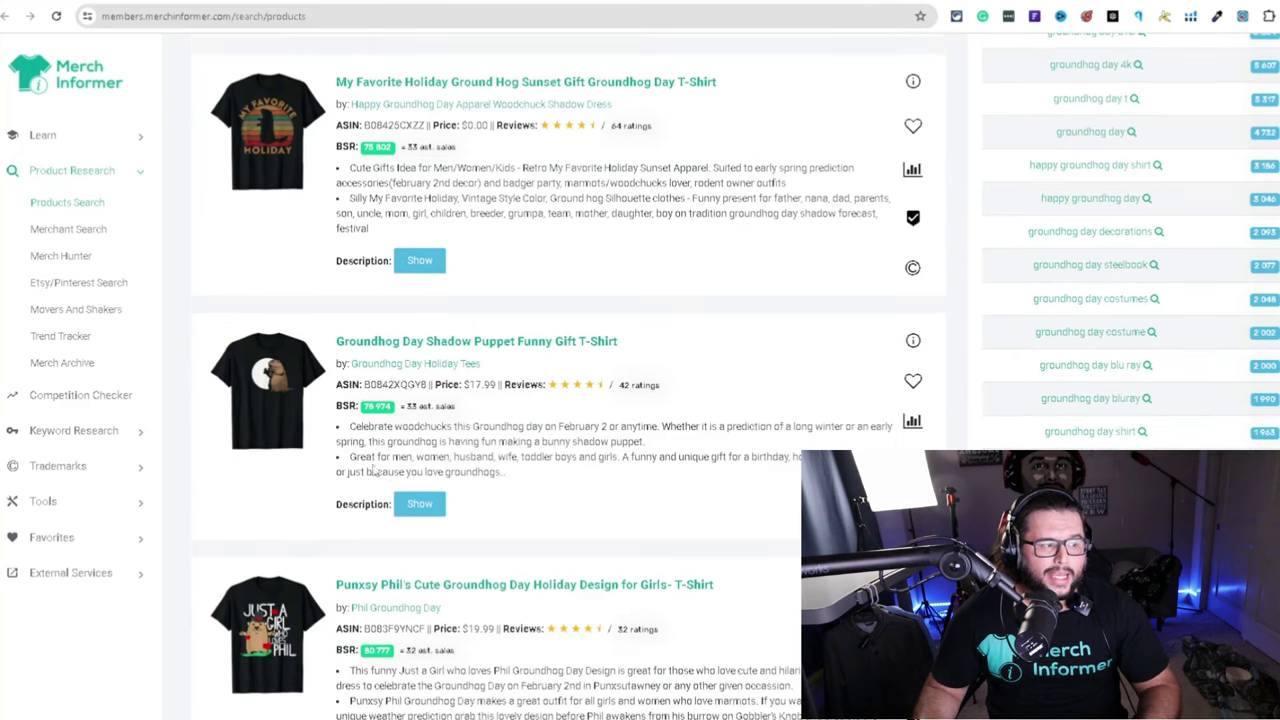
{"action": "scroll", "coordinate": [375, 470], "scroll_direction": "down", "scroll_amount": 10}
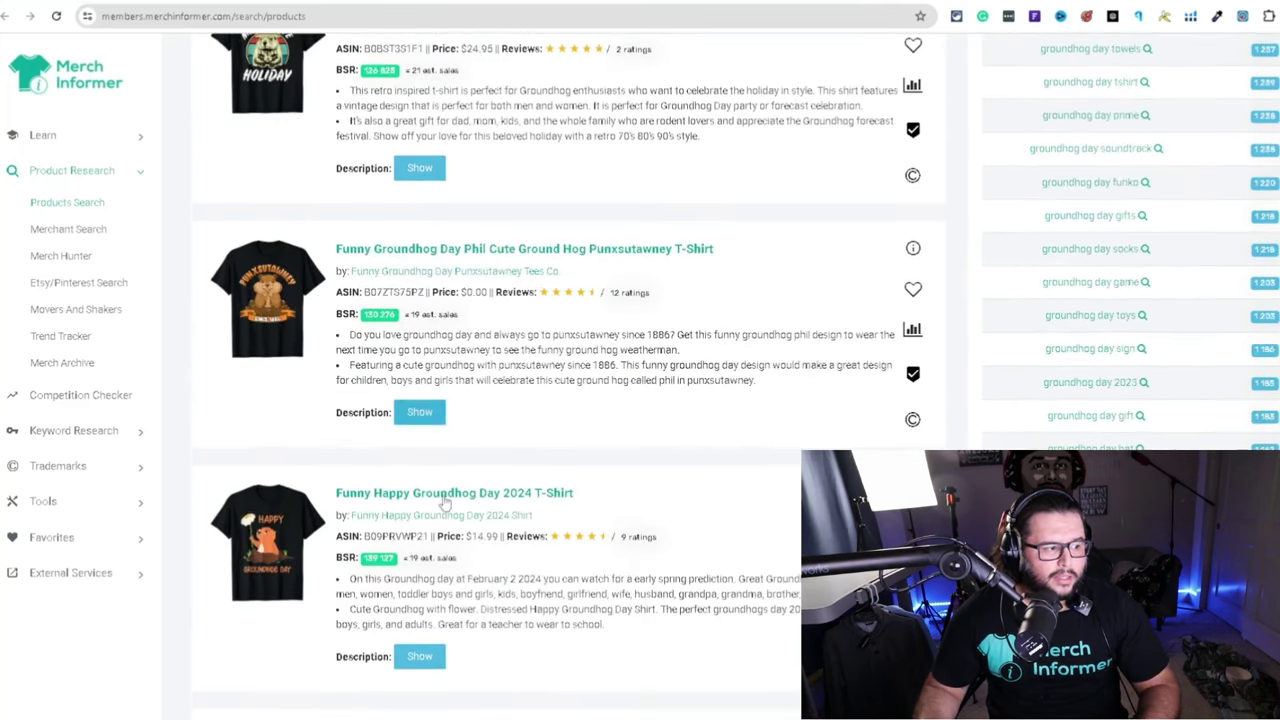
{"action": "scroll", "coordinate": [445, 503], "scroll_direction": "down", "scroll_amount": 8}
{"action": "scroll", "coordinate": [905, 547], "scroll_direction": "down", "scroll_amount": 15}
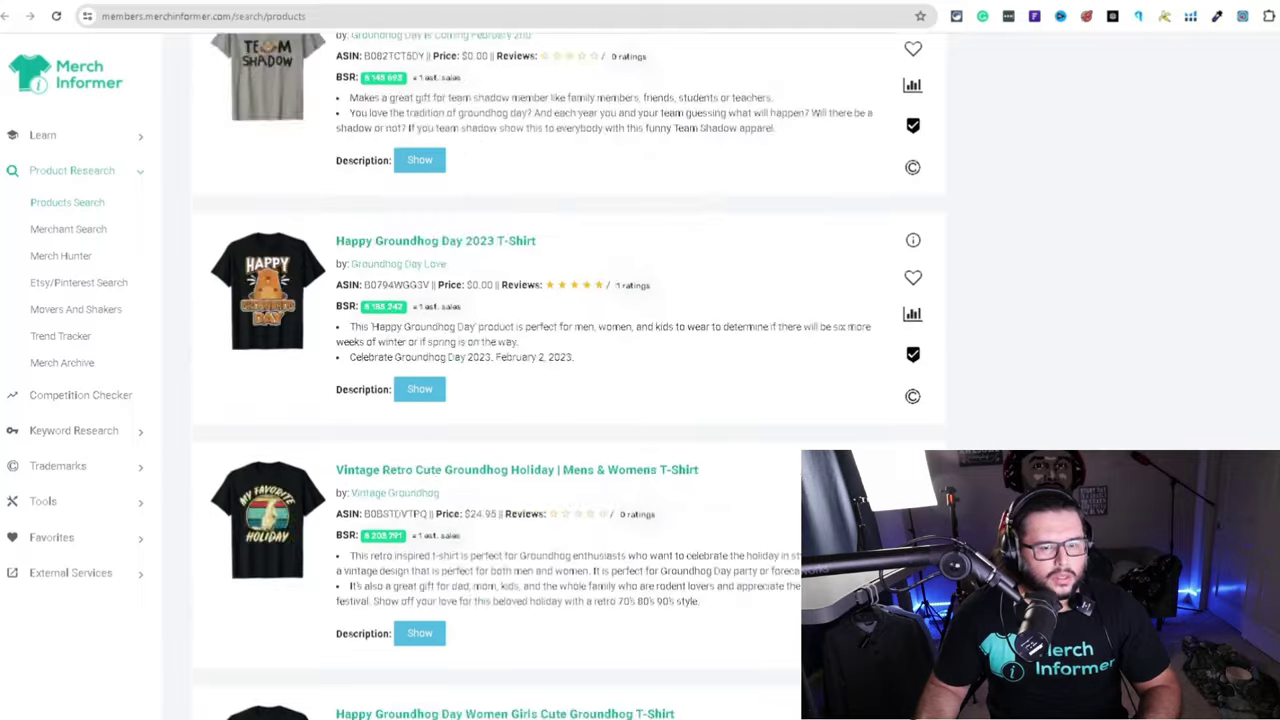
{"action": "scroll", "coordinate": [795, 417], "scroll_direction": "down", "scroll_amount": 8}
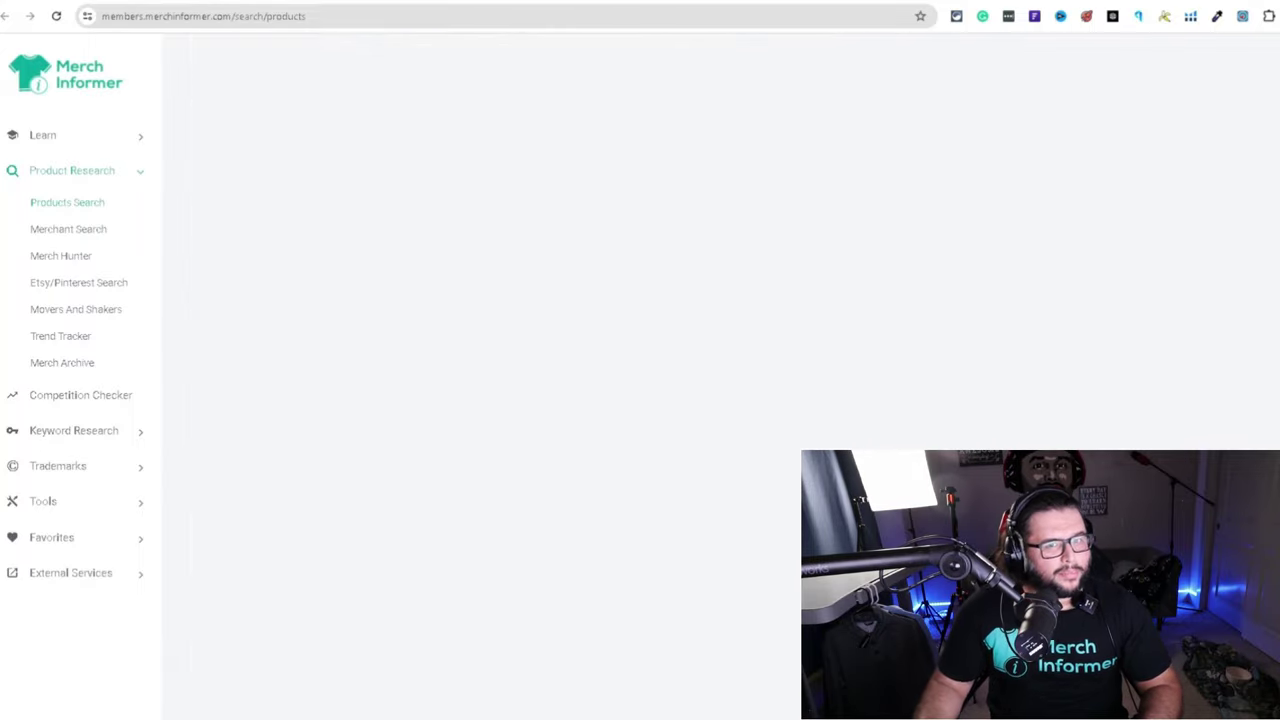
{"action": "scroll", "coordinate": [568, 380], "scroll_direction": "up", "scroll_amount": 7}
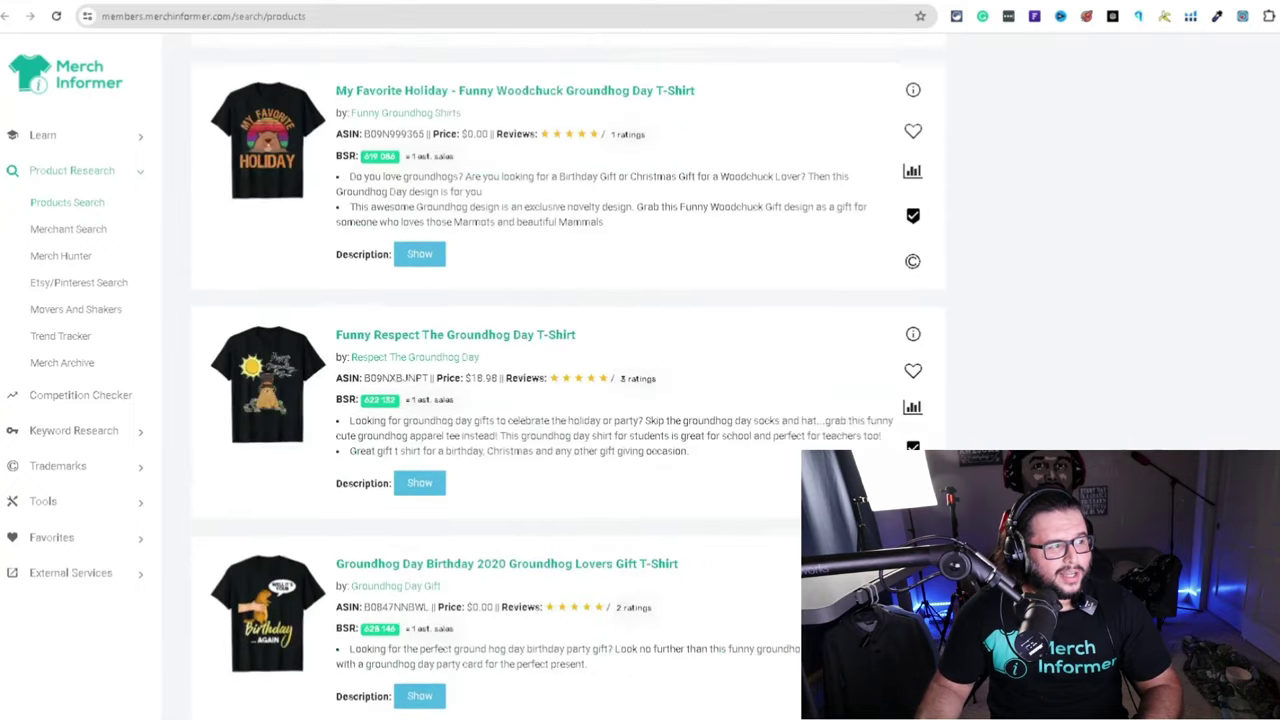
{"action": "scroll", "coordinate": [840, 374], "scroll_direction": "down", "scroll_amount": 7}
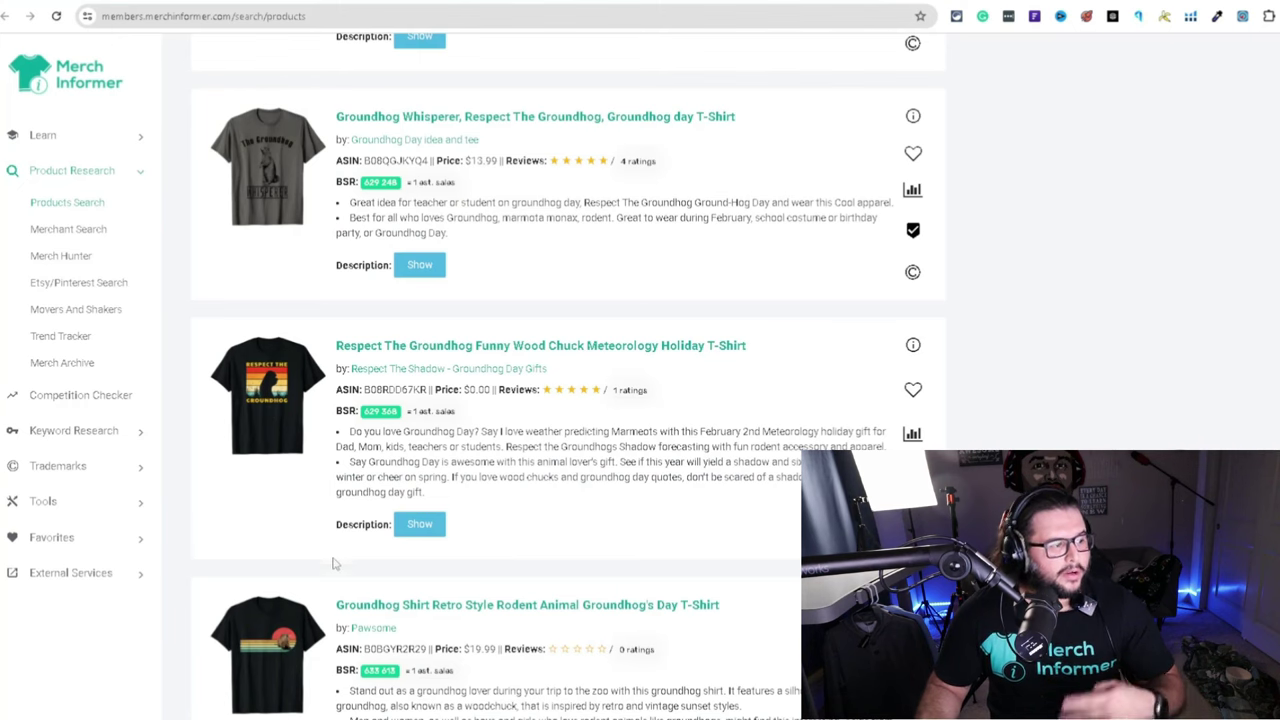
Scroll back up the groundhog day results to the top of Products Search
{"action": "scroll", "coordinate": [380, 563], "scroll_direction": "up", "scroll_amount": 3}
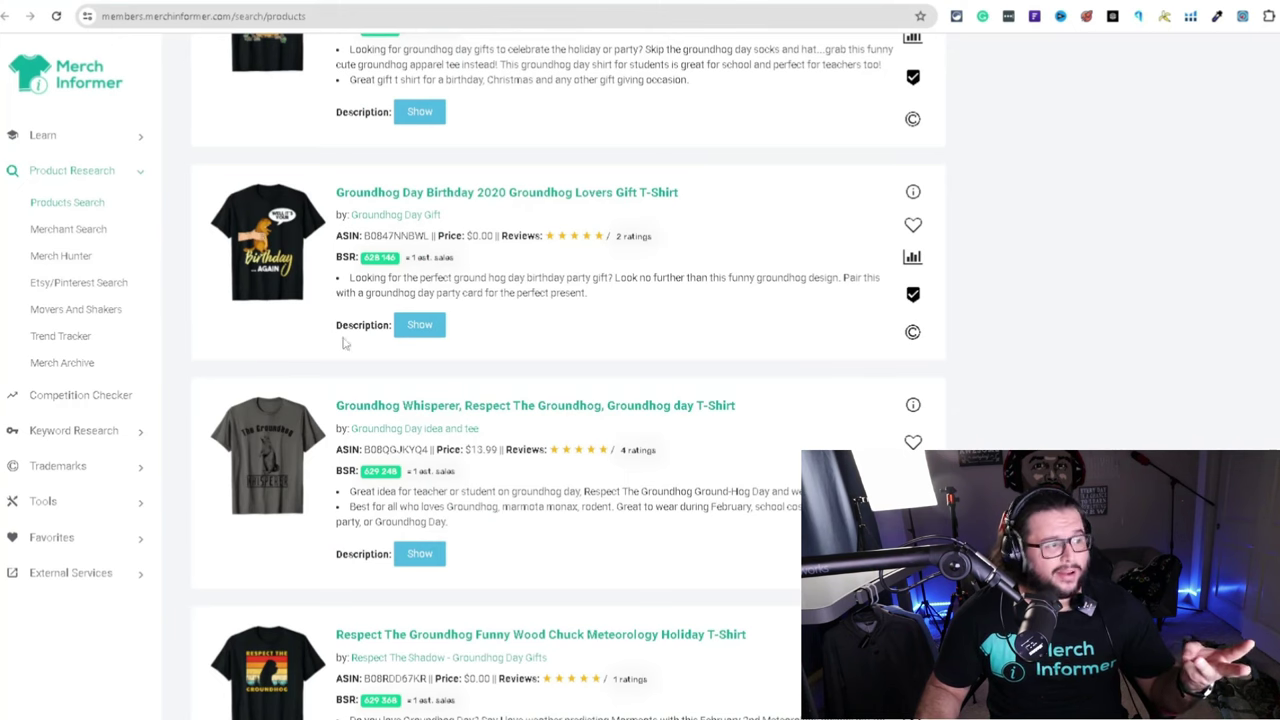
{"action": "scroll", "coordinate": [366, 434], "scroll_direction": "up", "scroll_amount": 2}
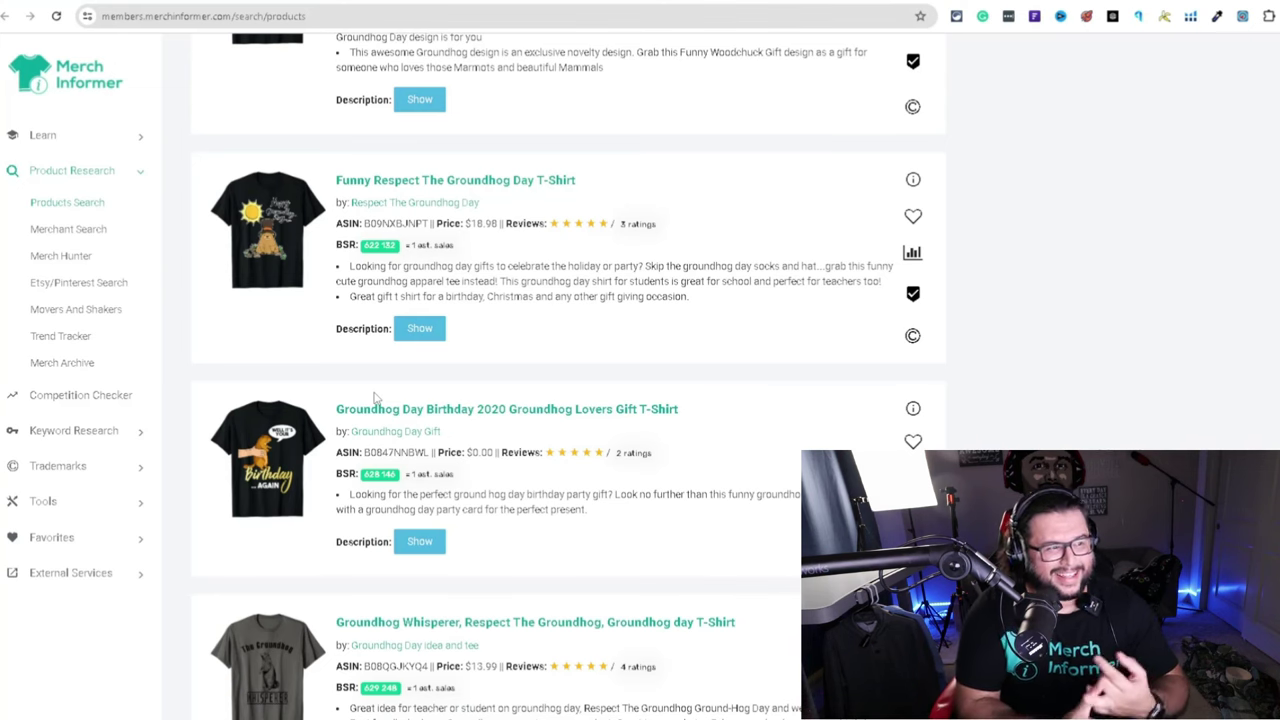
{"action": "scroll", "coordinate": [372, 400], "scroll_direction": "up", "scroll_amount": 2}
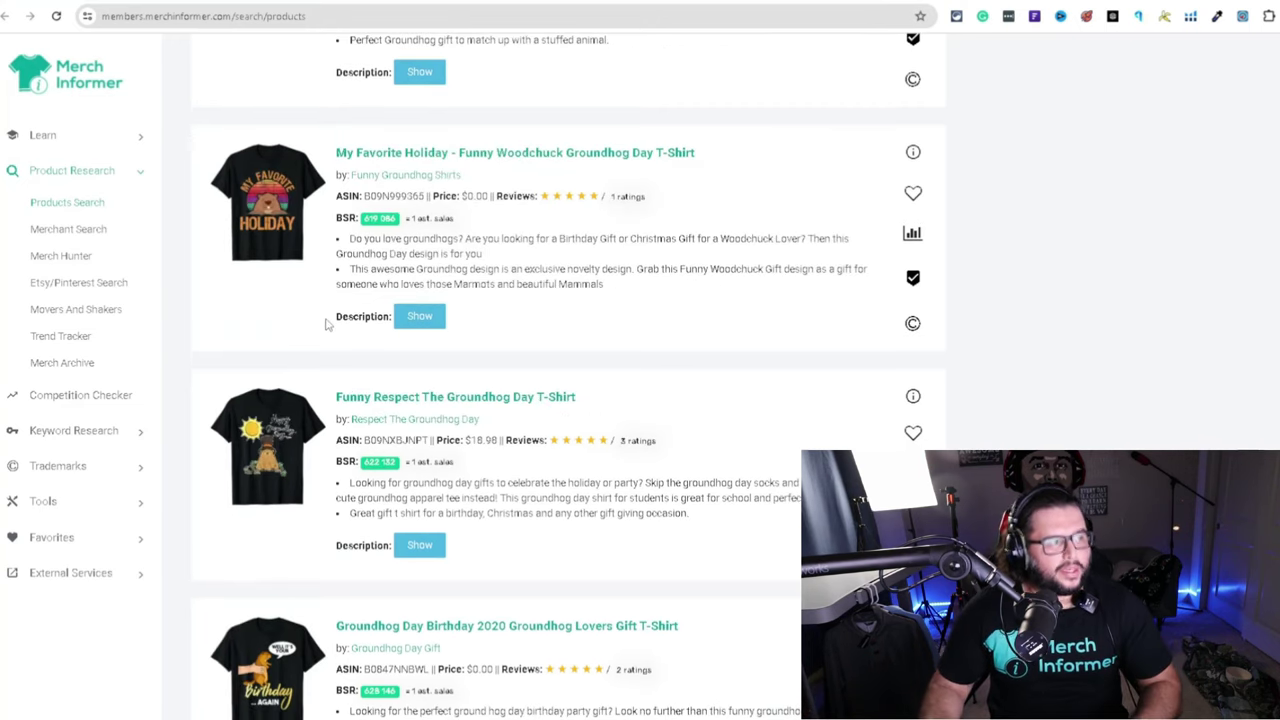
{"action": "scroll", "coordinate": [340, 300], "scroll_direction": "up", "scroll_amount": 1}
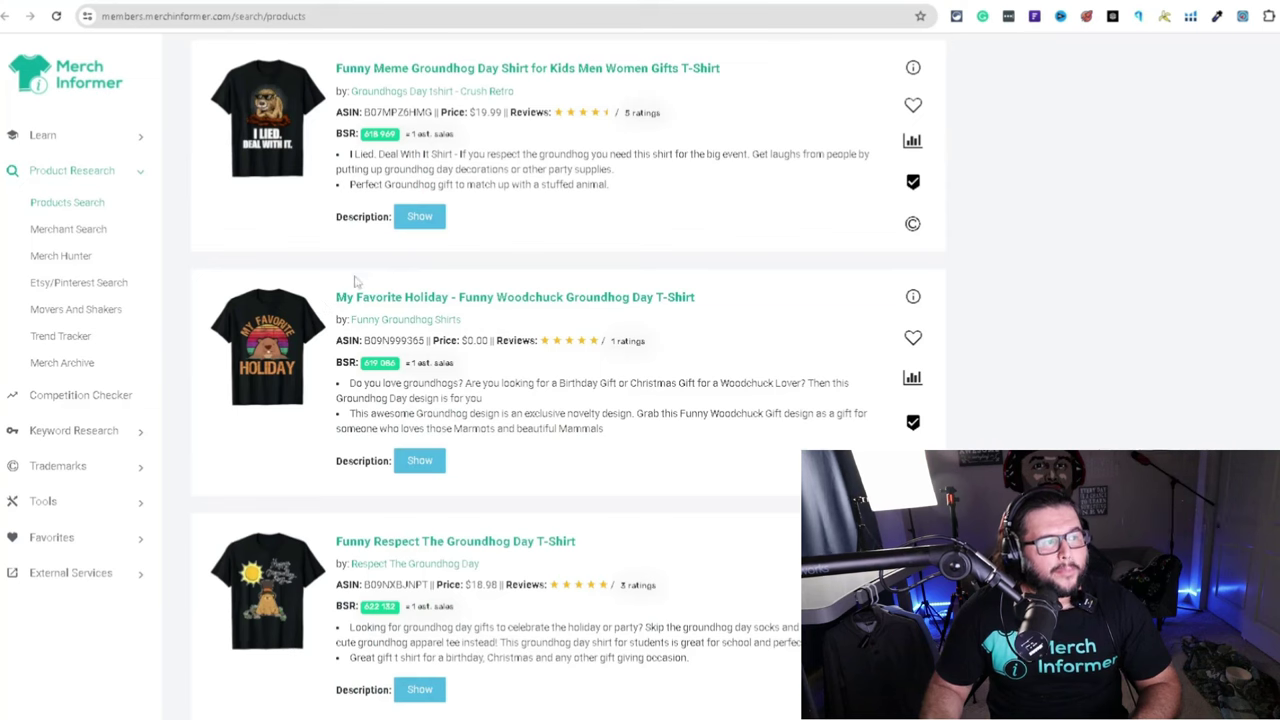
{"action": "scroll", "coordinate": [300, 310], "scroll_direction": "up", "scroll_amount": 1}
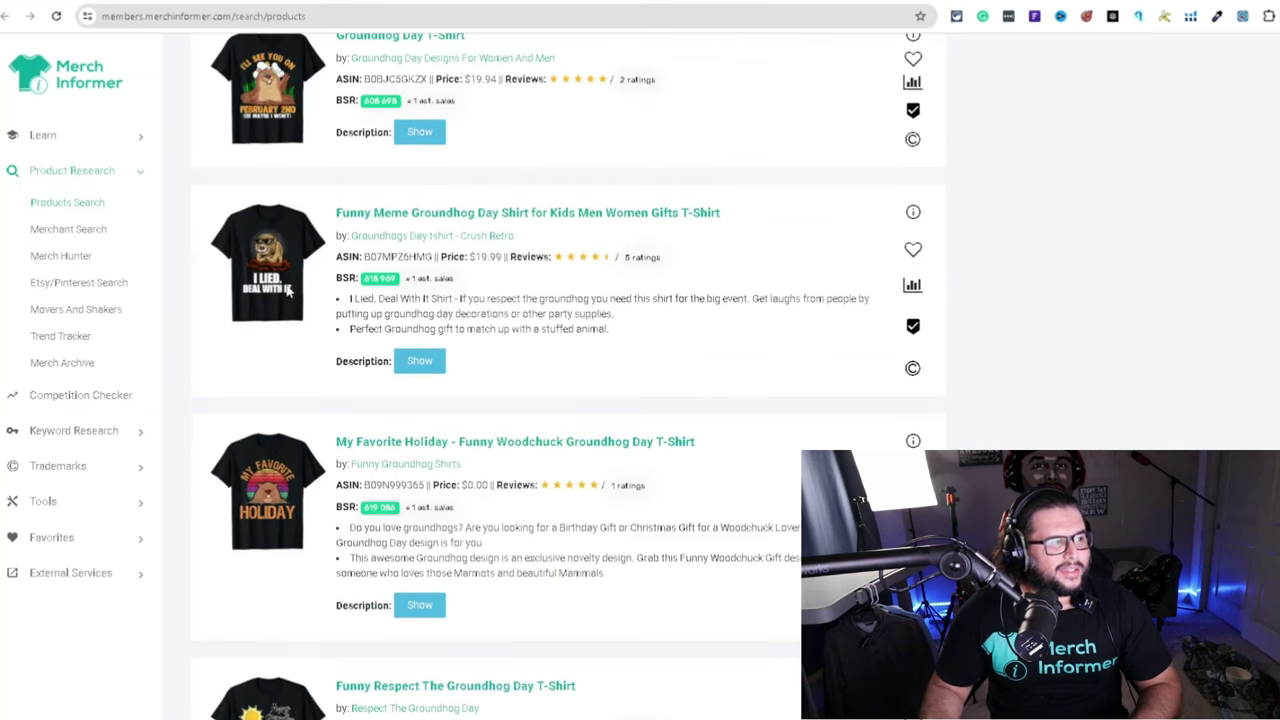
{"action": "scroll", "coordinate": [273, 361], "scroll_direction": "up", "scroll_amount": 1}
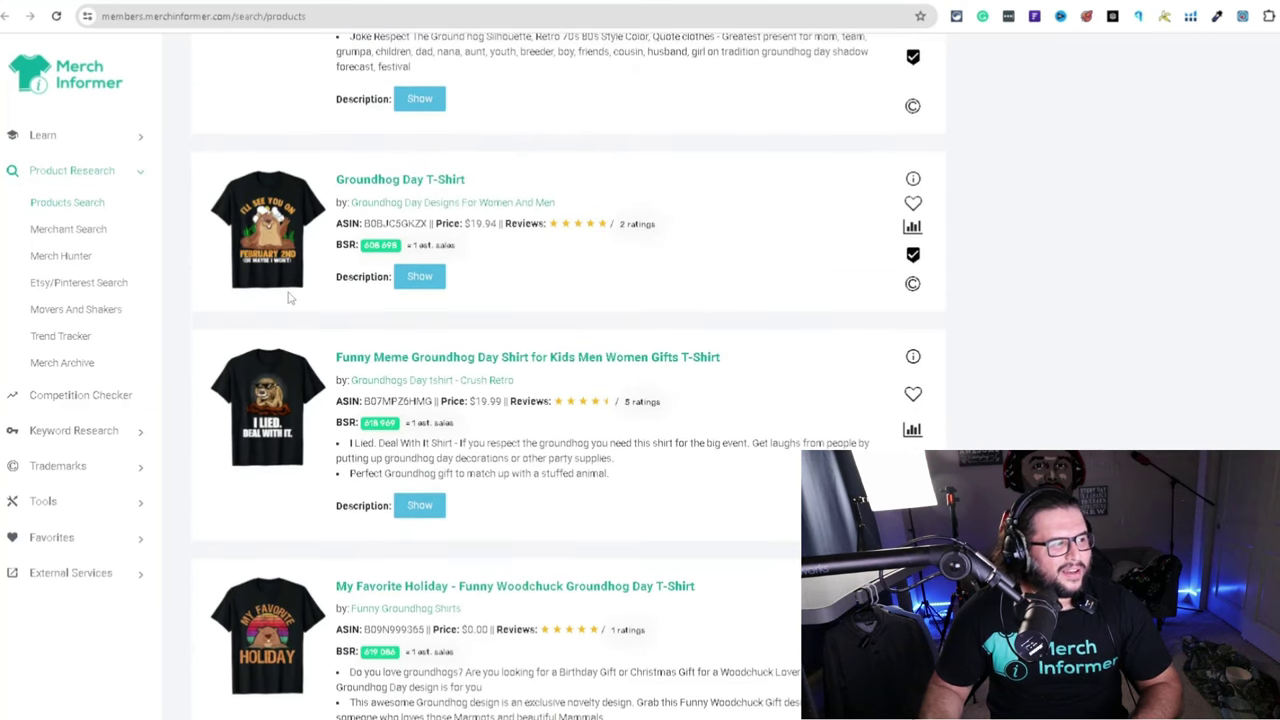
{"action": "scroll", "coordinate": [275, 265], "scroll_direction": "up", "scroll_amount": 4}
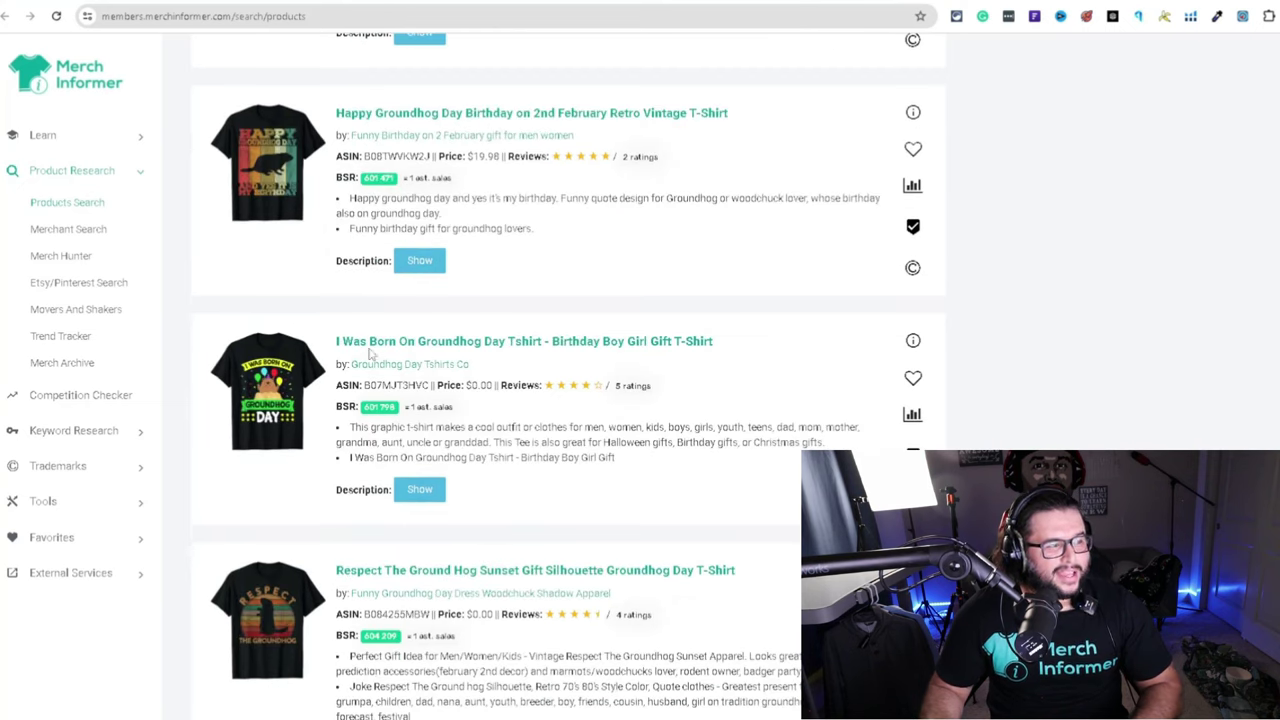
{"action": "scroll", "coordinate": [322, 341], "scroll_direction": "up", "scroll_amount": 1}
{"action": "scroll", "coordinate": [307, 352], "scroll_direction": "up", "scroll_amount": 2}
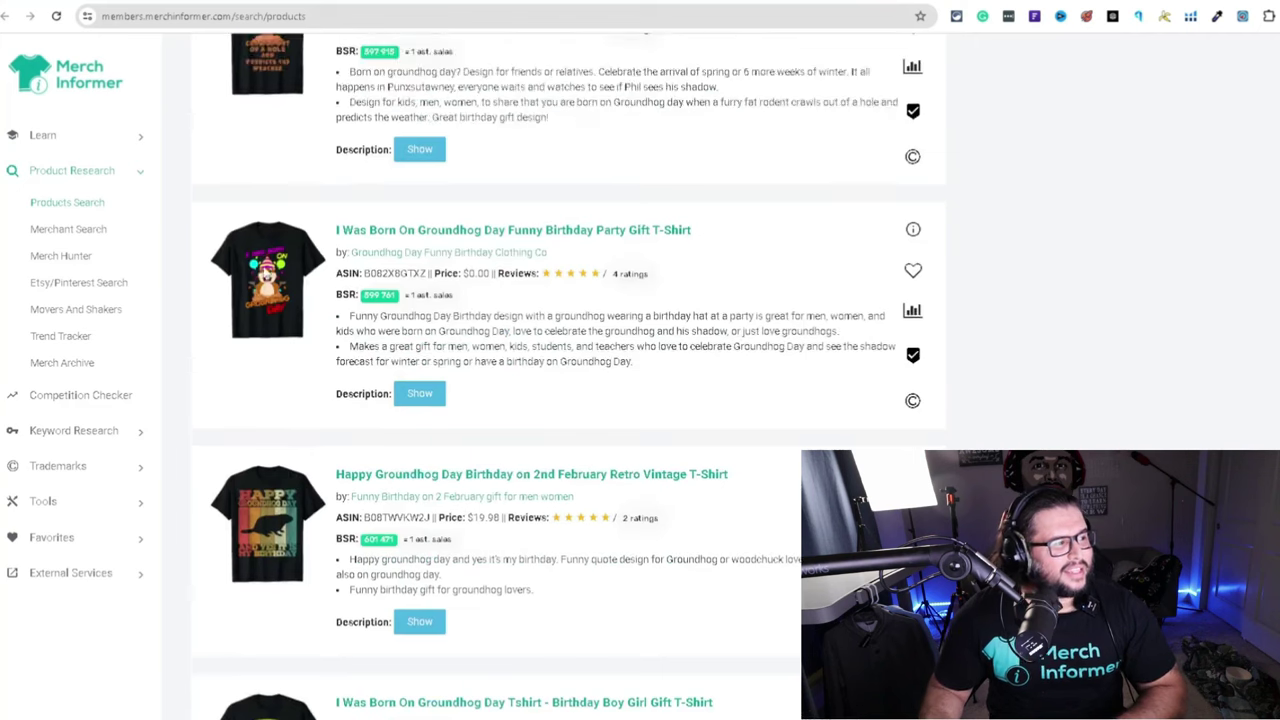
{"action": "scroll", "coordinate": [300, 330], "scroll_direction": "up", "scroll_amount": 3}
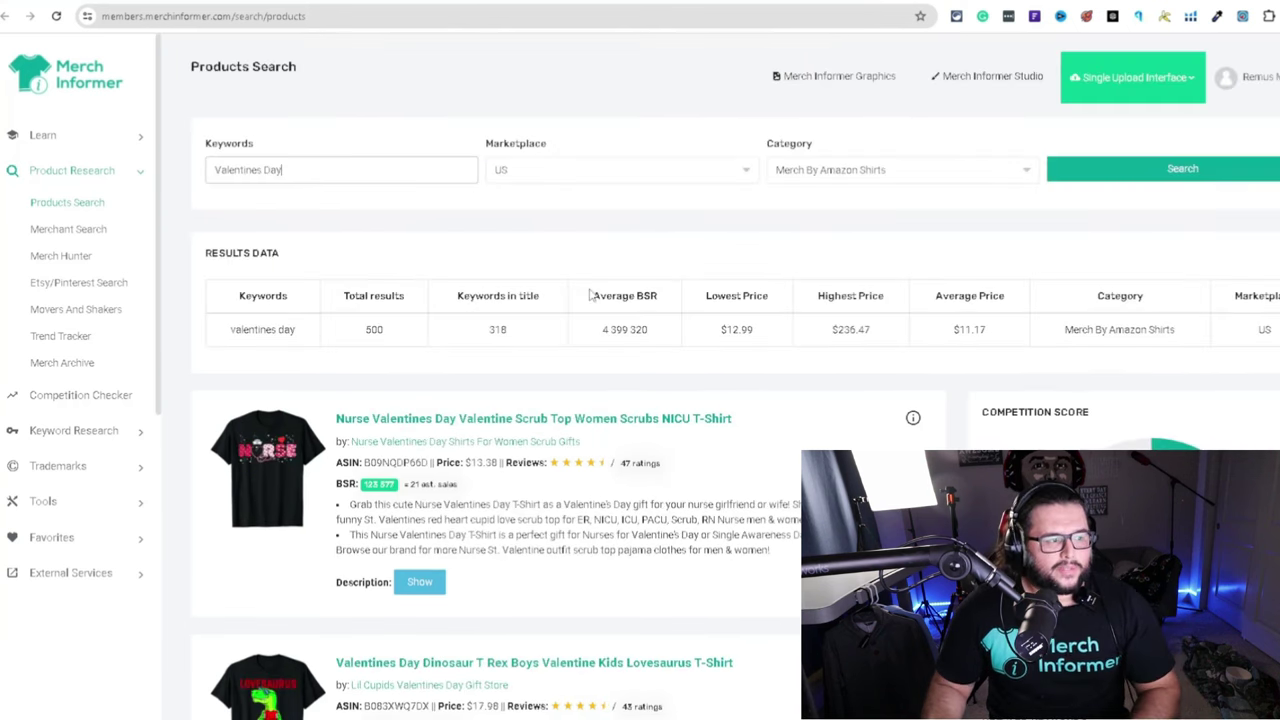
Highlight the first Valentine's Day shirt's BSR of 123 577, then deselect it
{"action": "scroll", "coordinate": [548, 339], "scroll_direction": "down", "scroll_amount": 2}
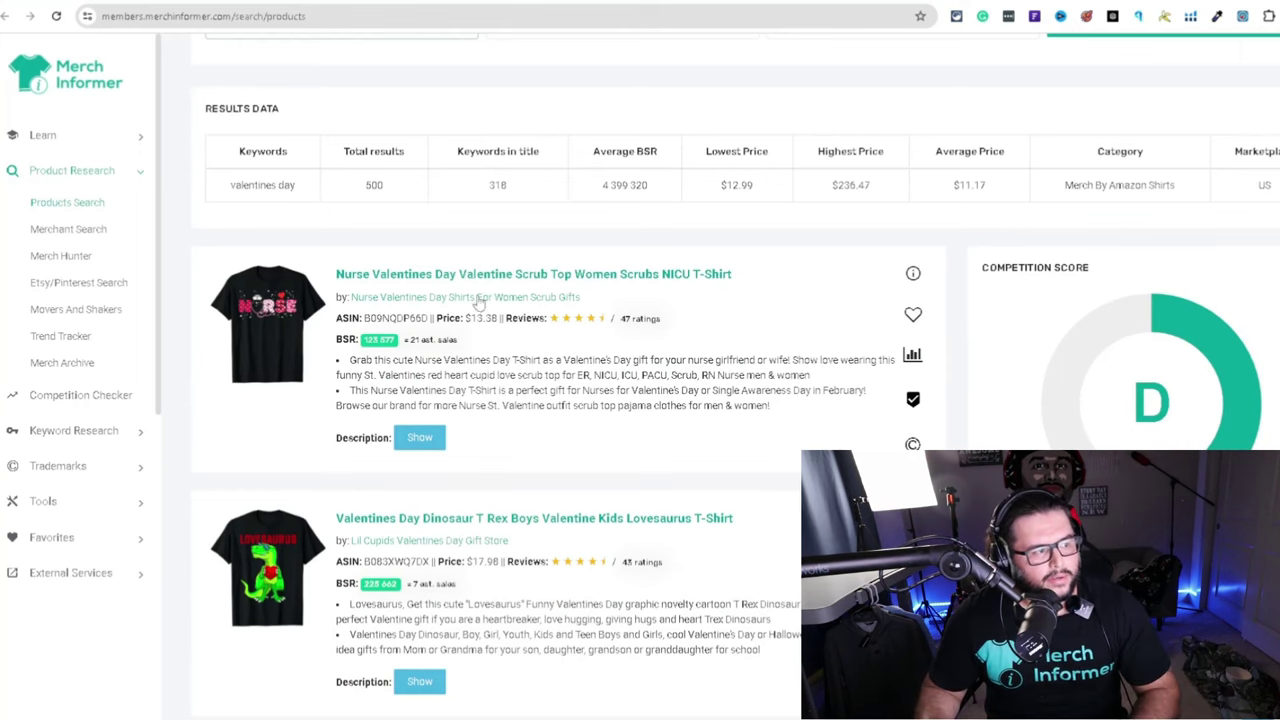
{"action": "double_click", "coordinate": [378, 339]}
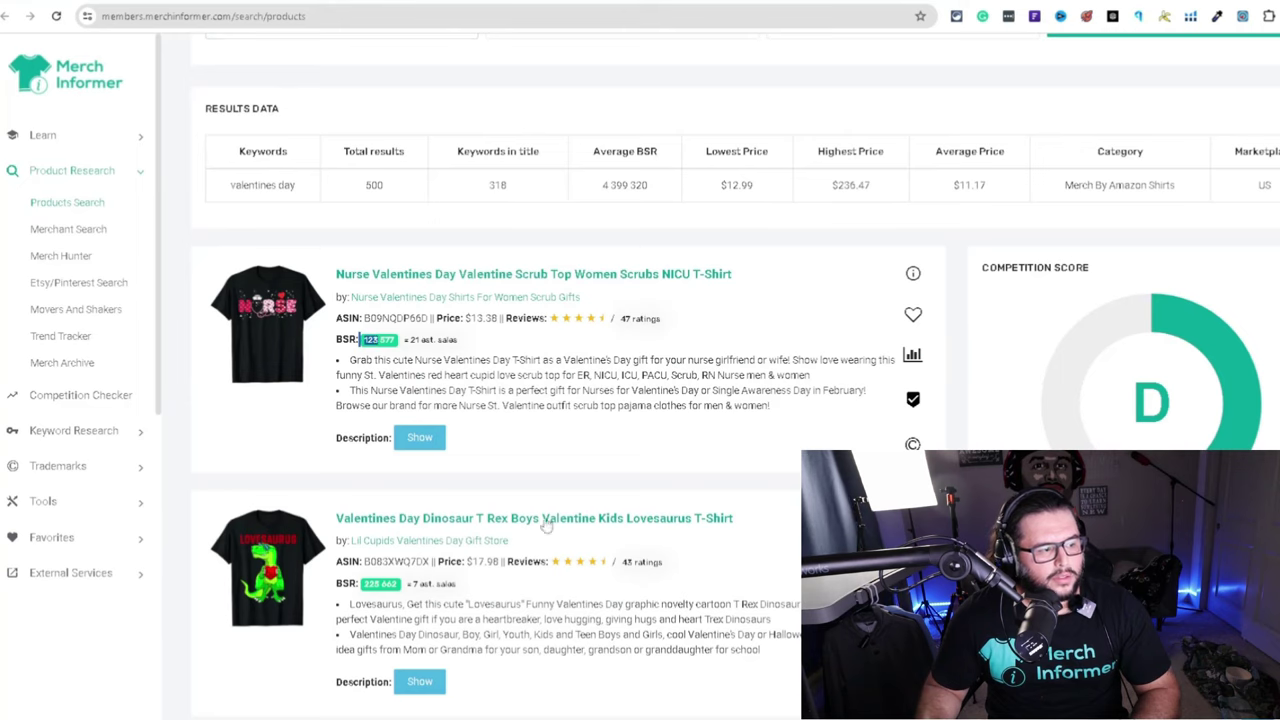
{"action": "left_click", "coordinate": [623, 457]}
Scroll down through the remaining Valentine's Day shirt results
{"action": "scroll", "coordinate": [450, 420], "scroll_direction": "down", "scroll_amount": 2}
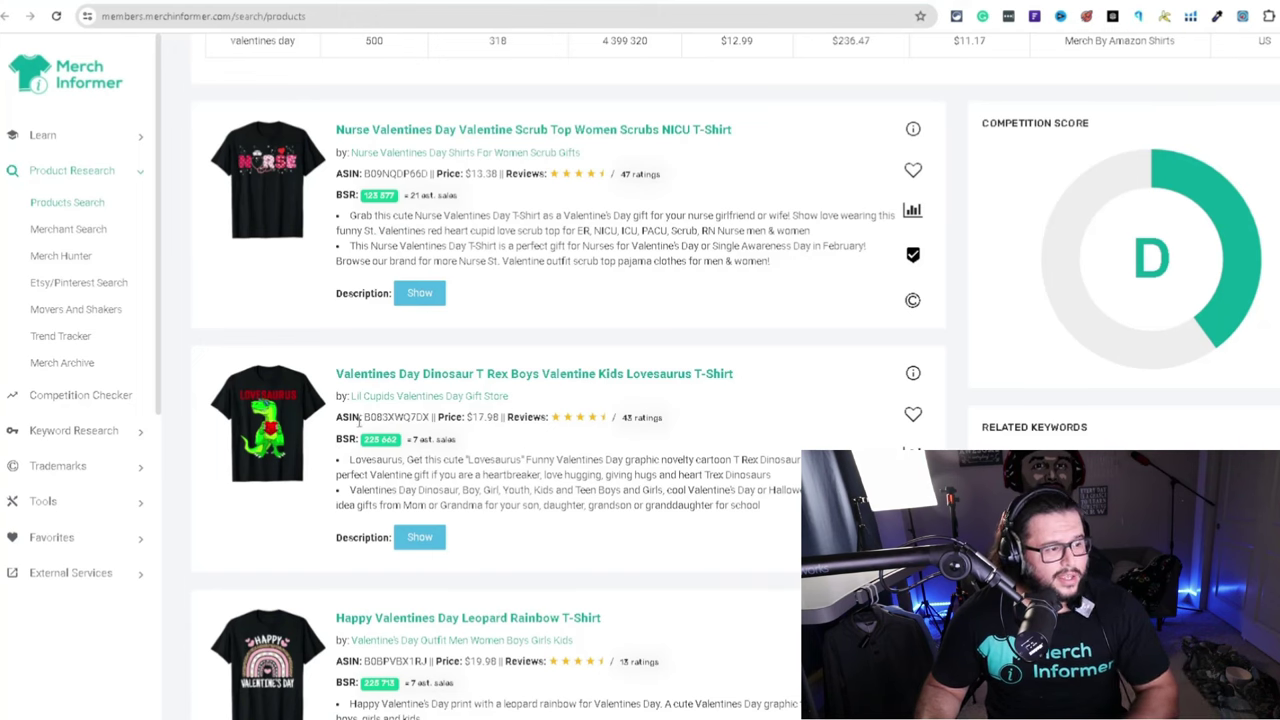
{"action": "scroll", "coordinate": [575, 460], "scroll_direction": "down", "scroll_amount": 3}
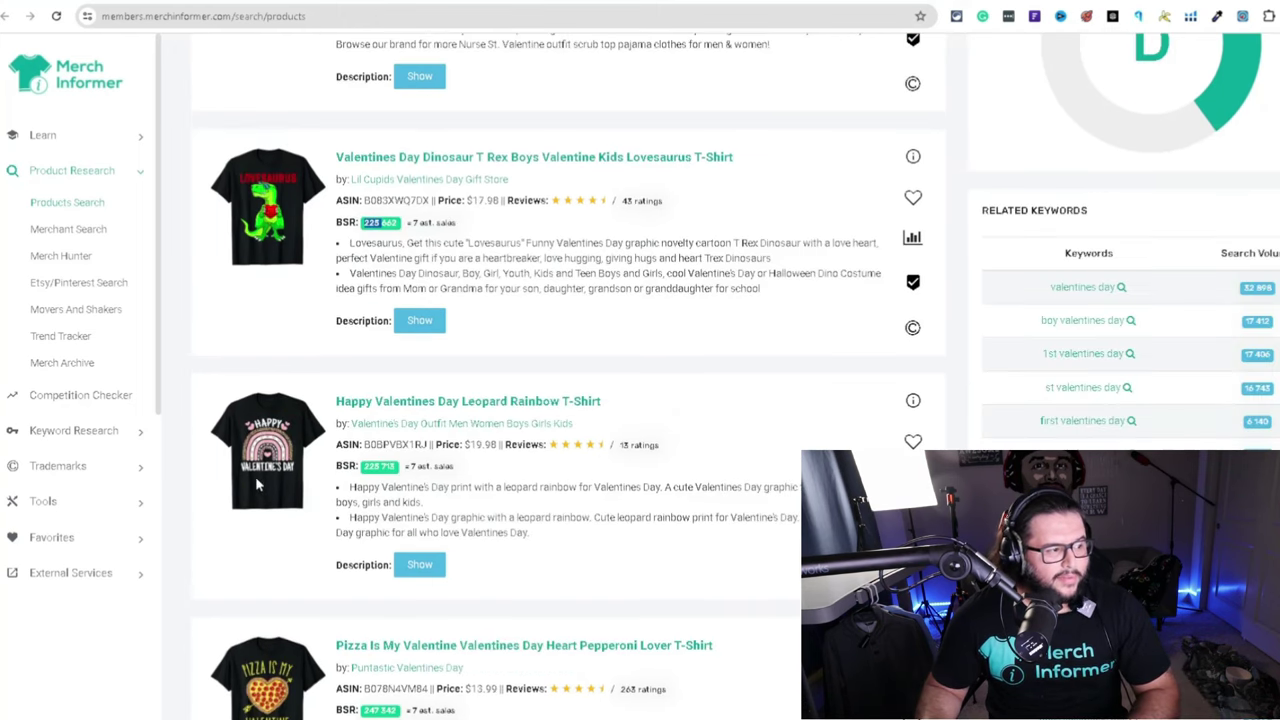
{"action": "scroll", "coordinate": [260, 480], "scroll_direction": "down", "scroll_amount": 1}
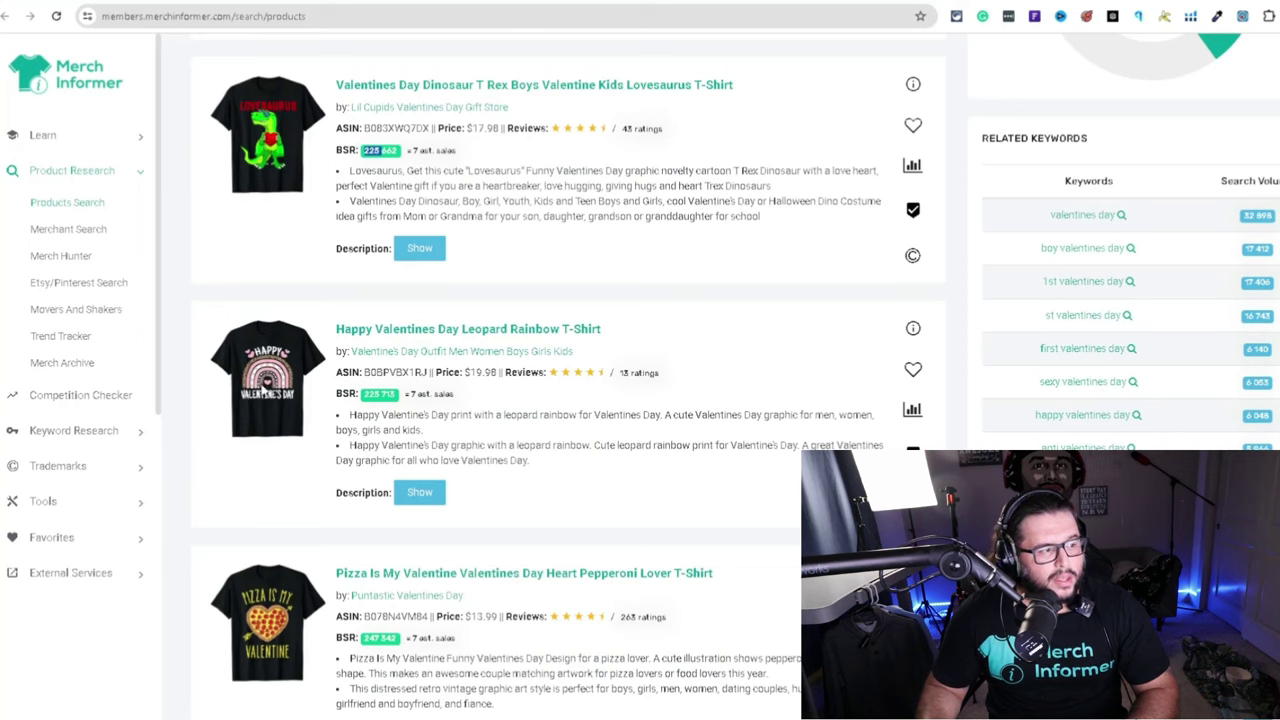
{"action": "scroll", "coordinate": [397, 411], "scroll_direction": "down", "scroll_amount": 3}
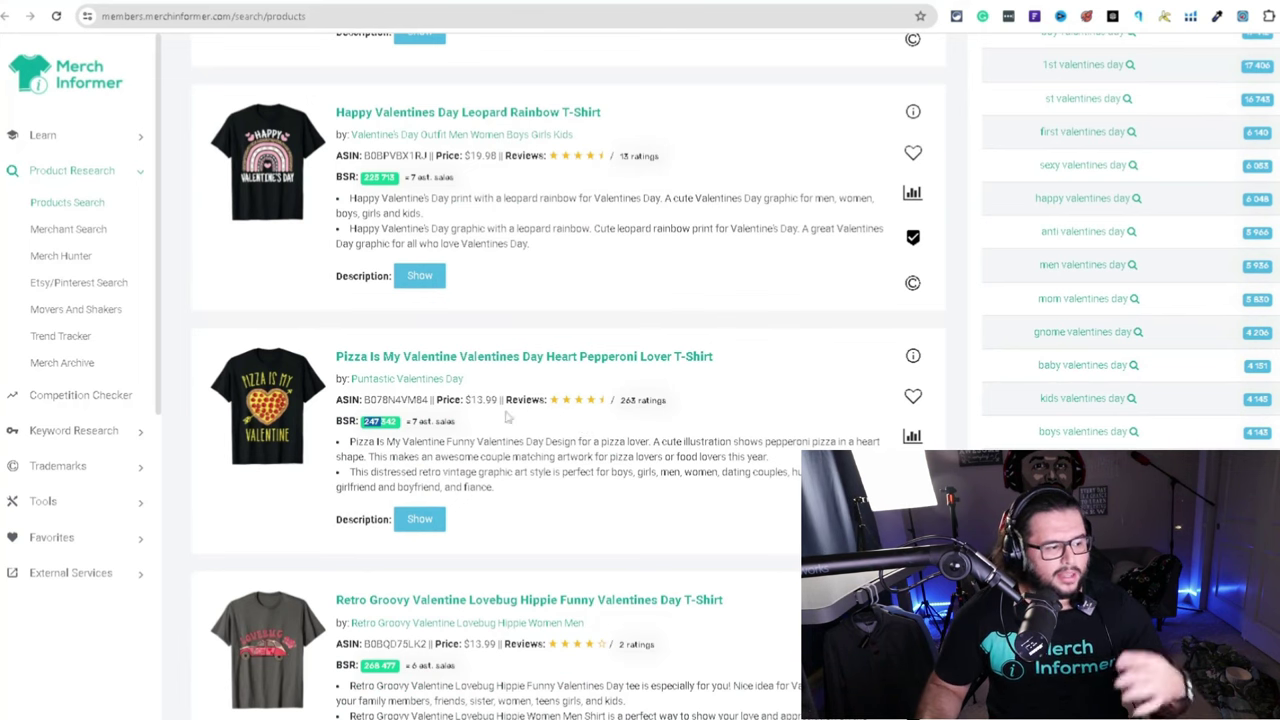
{"action": "scroll", "coordinate": [508, 417], "scroll_direction": "down", "scroll_amount": 7}
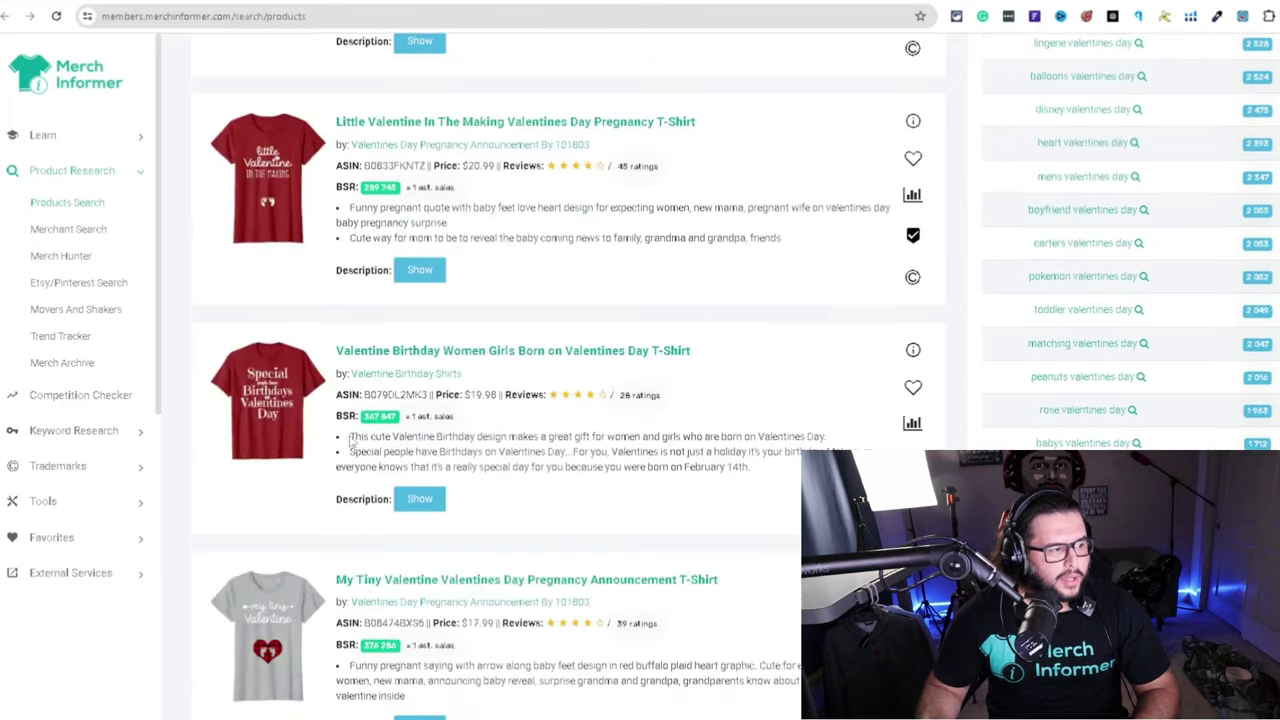
{"action": "scroll", "coordinate": [349, 440], "scroll_direction": "down", "scroll_amount": 5}
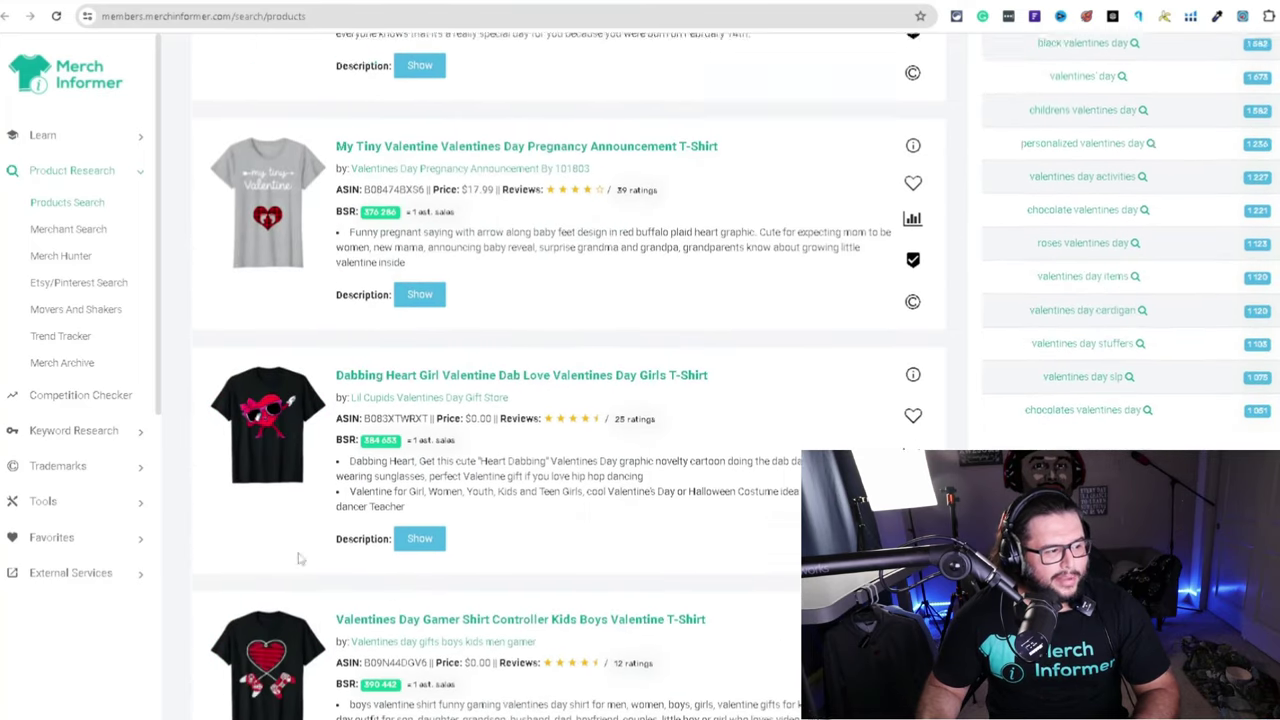
{"action": "scroll", "coordinate": [298, 558], "scroll_direction": "down", "scroll_amount": 3}
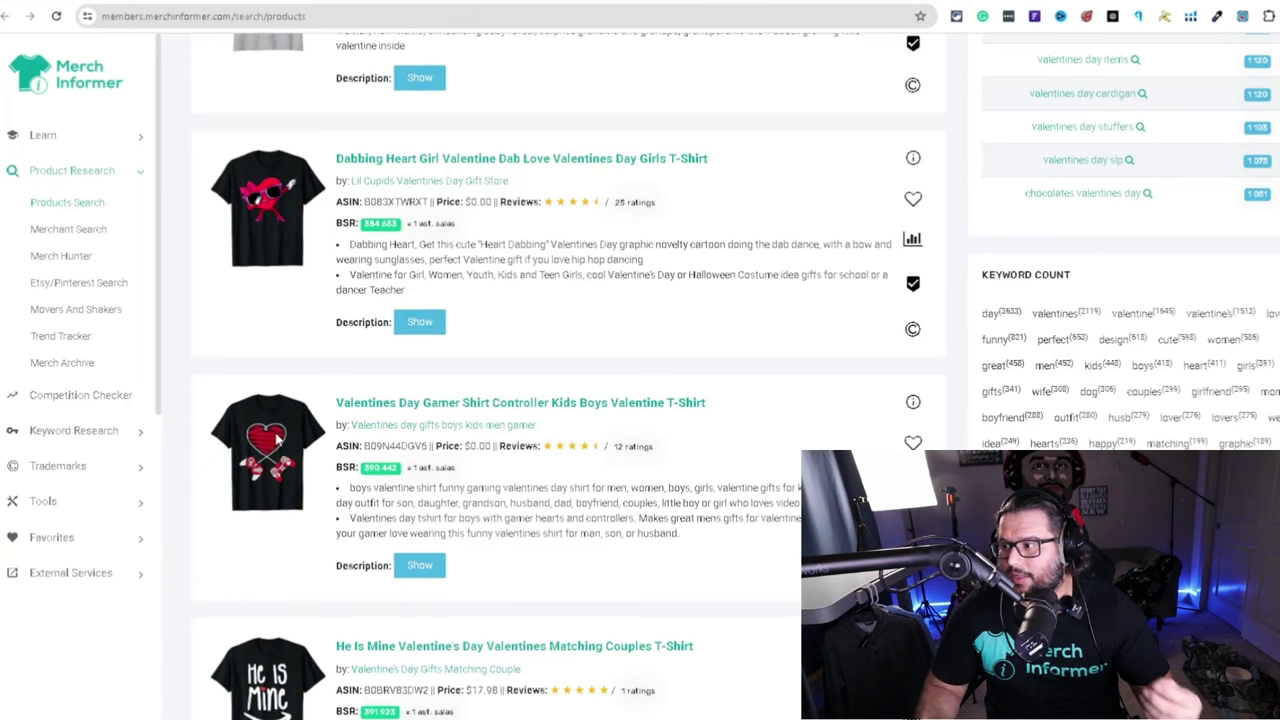
{"action": "scroll", "coordinate": [287, 447], "scroll_direction": "down", "scroll_amount": 3}
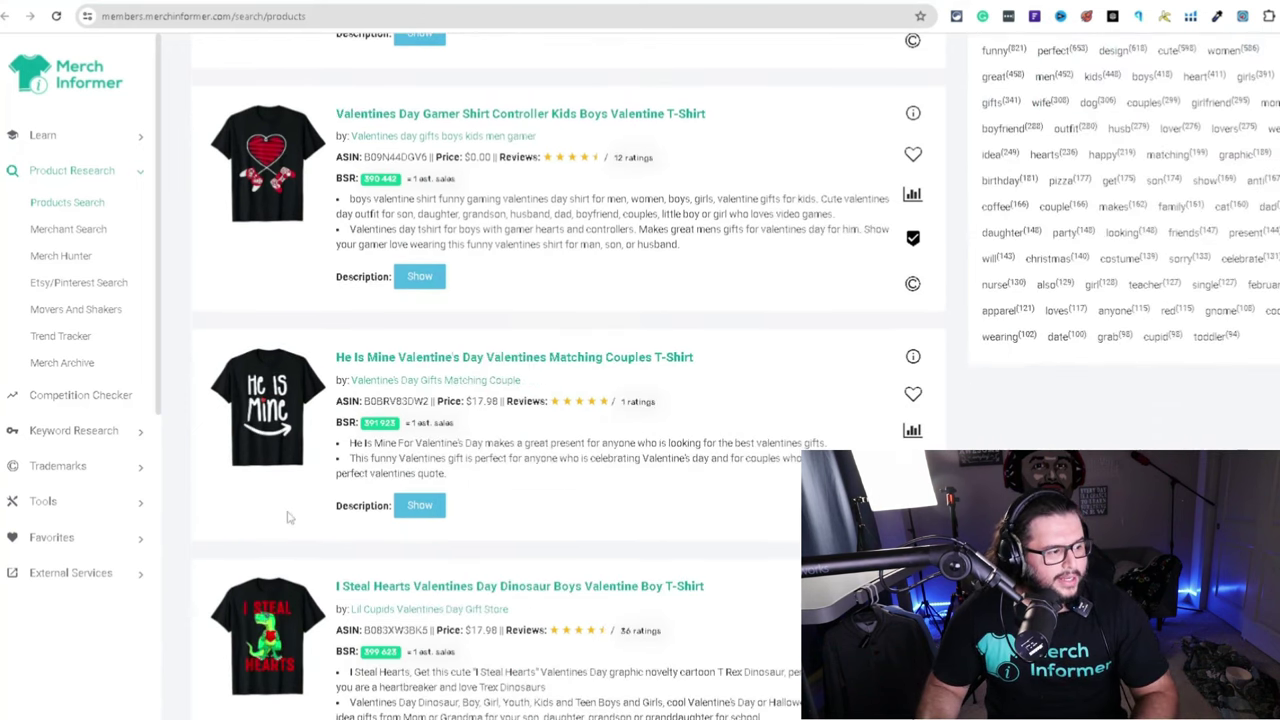
{"action": "scroll", "coordinate": [287, 517], "scroll_direction": "down", "scroll_amount": 8}
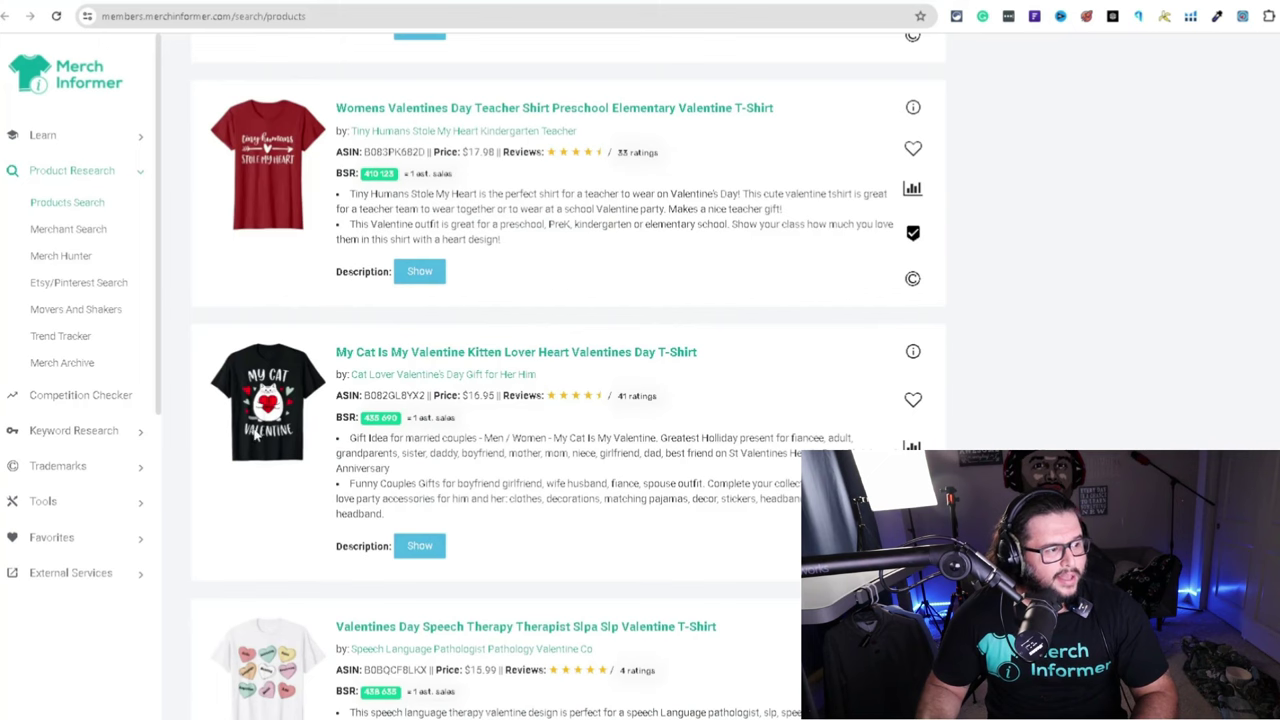
{"action": "scroll", "coordinate": [415, 505], "scroll_direction": "down", "scroll_amount": 10}
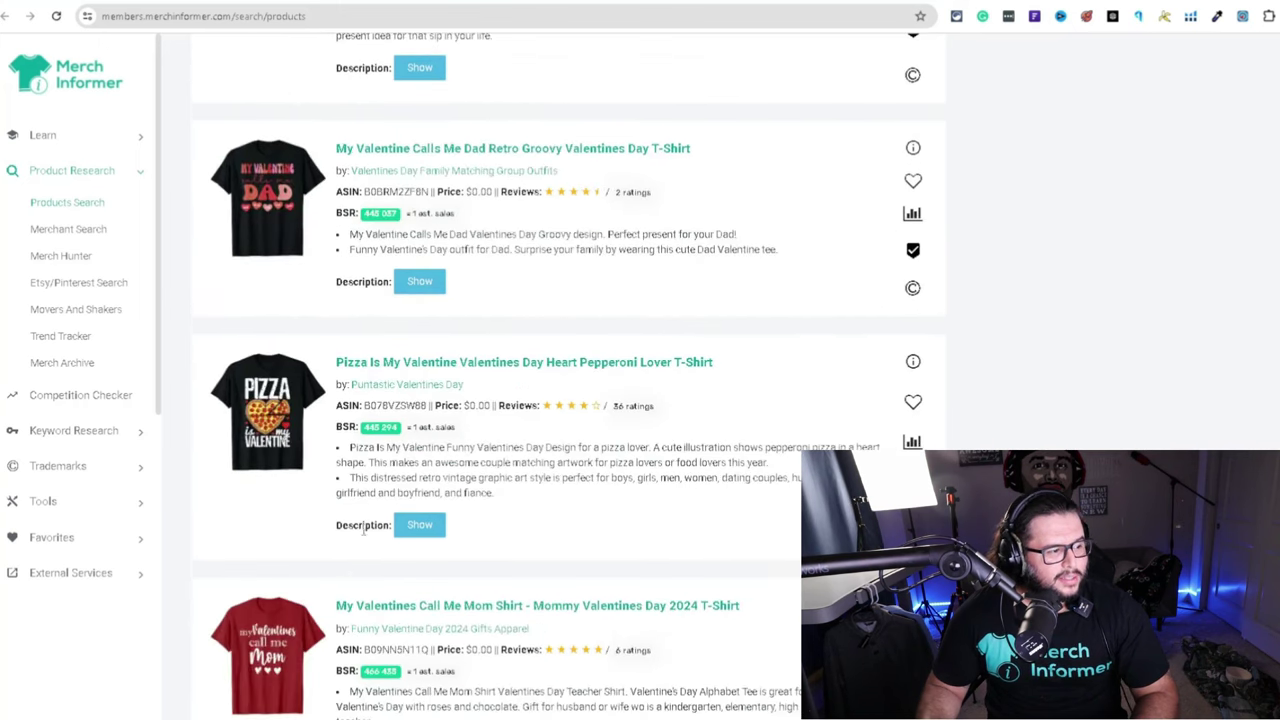
{"action": "scroll", "coordinate": [417, 505], "scroll_direction": "down", "scroll_amount": 3}
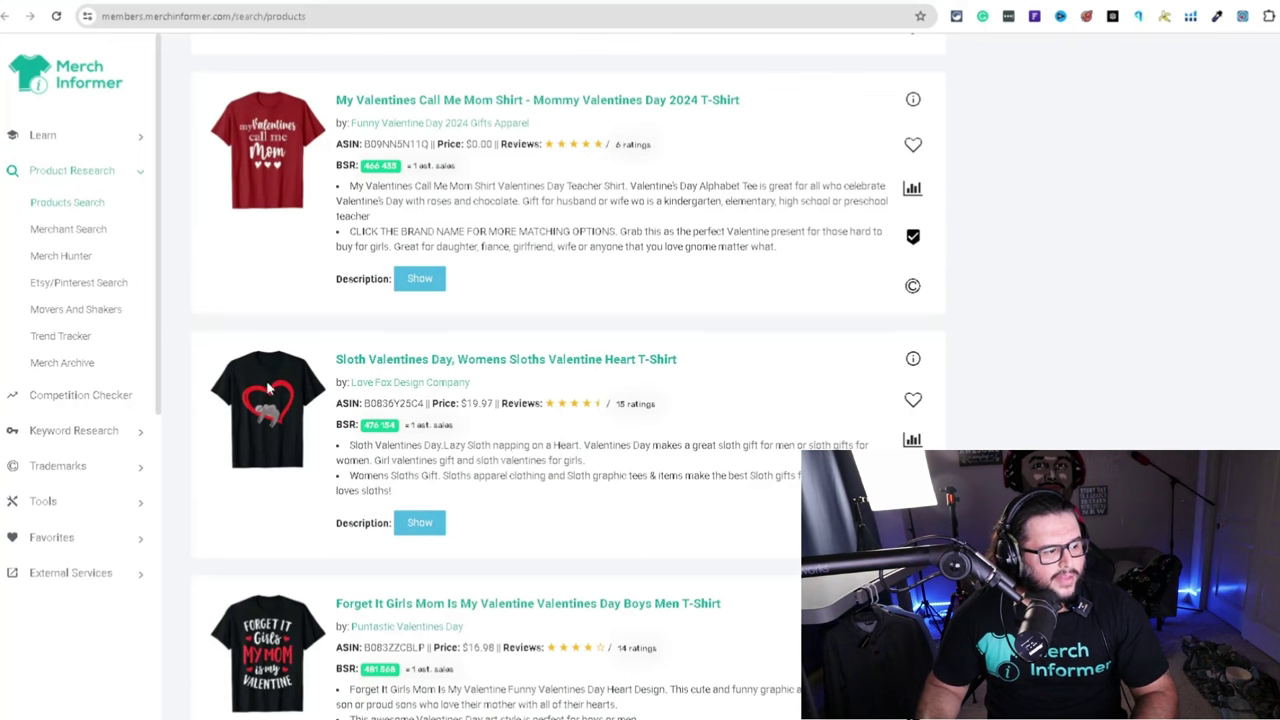
{"action": "scroll", "coordinate": [305, 432], "scroll_direction": "down", "scroll_amount": 2}
{"action": "scroll", "coordinate": [318, 470], "scroll_direction": "down", "scroll_amount": 6}
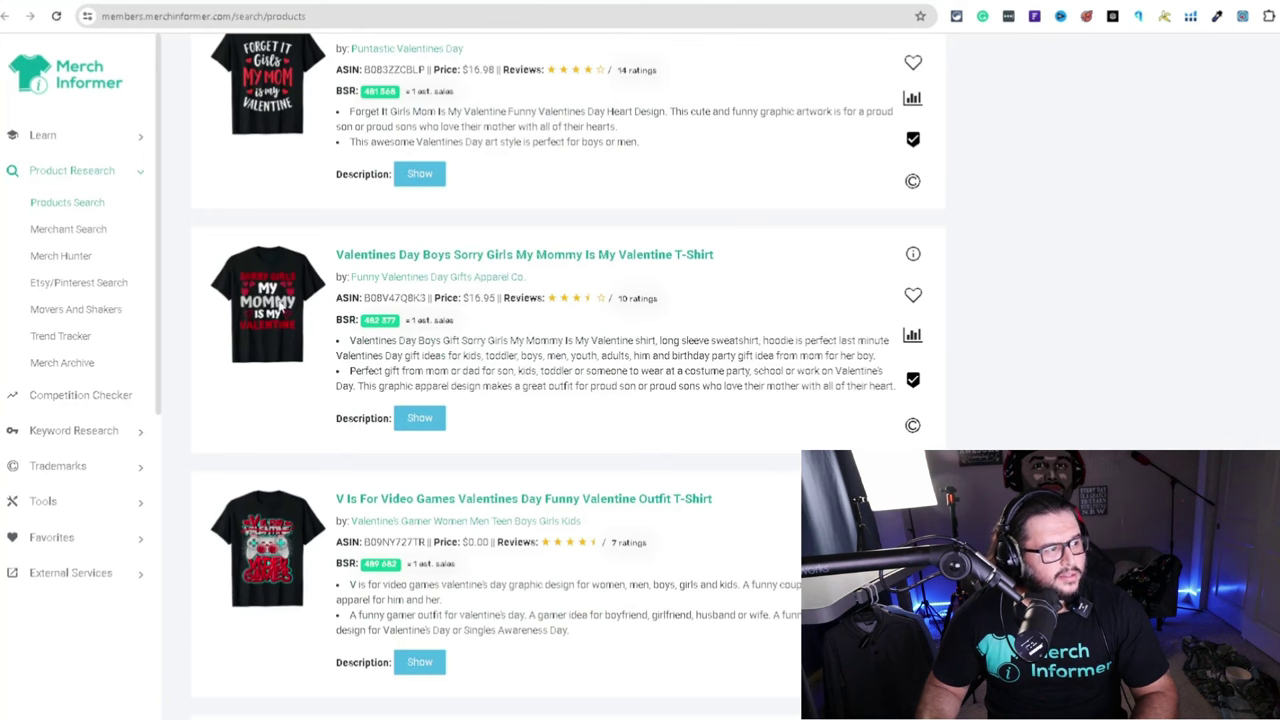
{"action": "scroll", "coordinate": [320, 415], "scroll_direction": "down", "scroll_amount": 8}
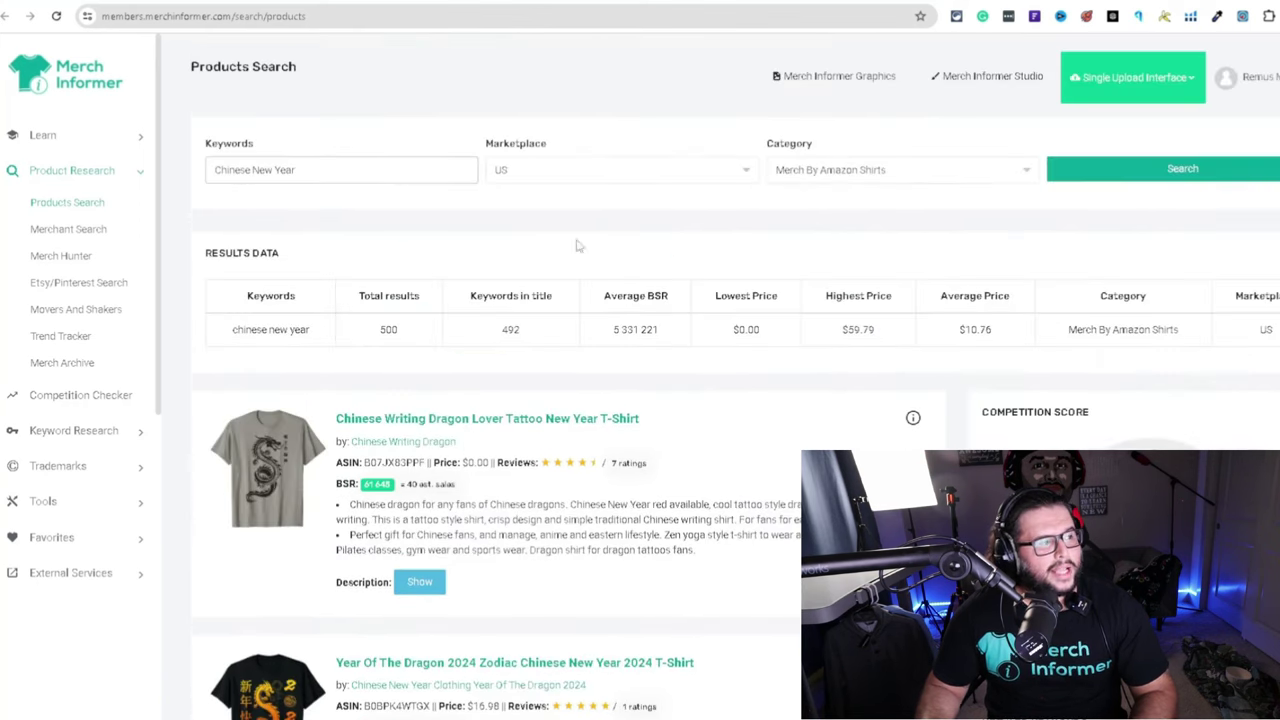
{"action": "scroll", "coordinate": [414, 363], "scroll_direction": "down", "scroll_amount": 2}
{"action": "scroll", "coordinate": [474, 358], "scroll_direction": "up", "scroll_amount": 2}
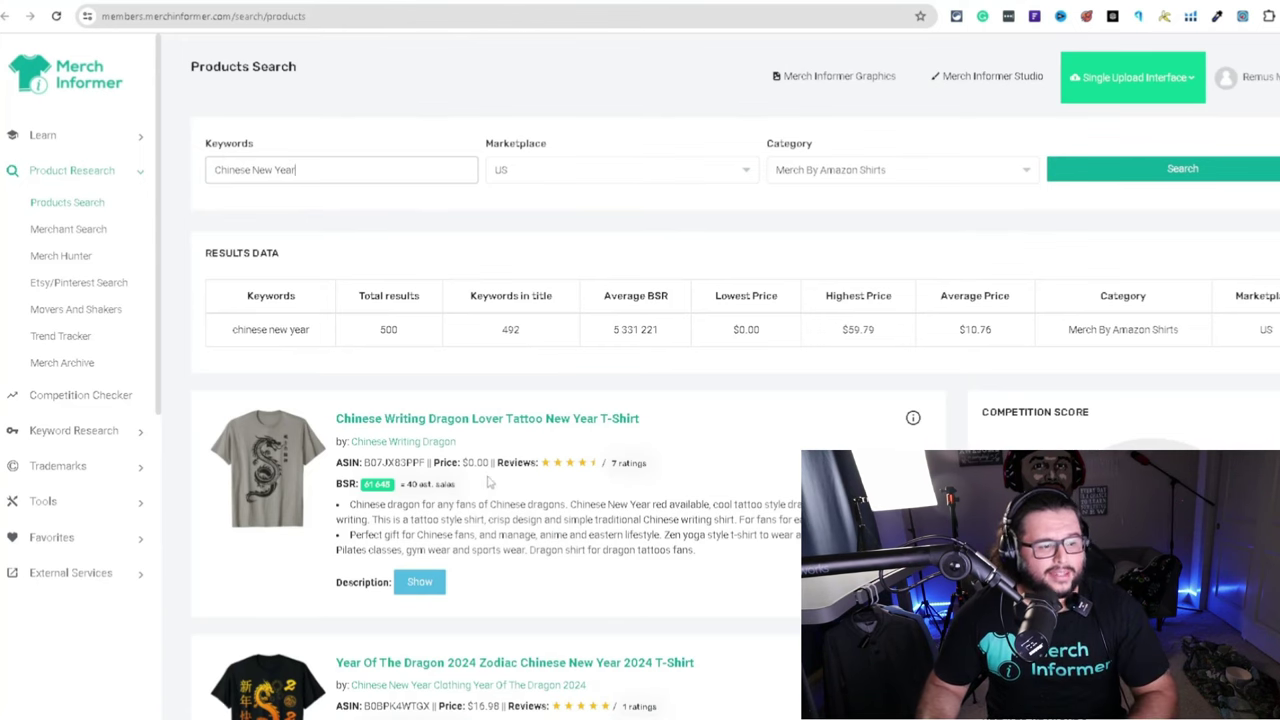
{"action": "scroll", "coordinate": [489, 483], "scroll_direction": "down", "scroll_amount": 3}
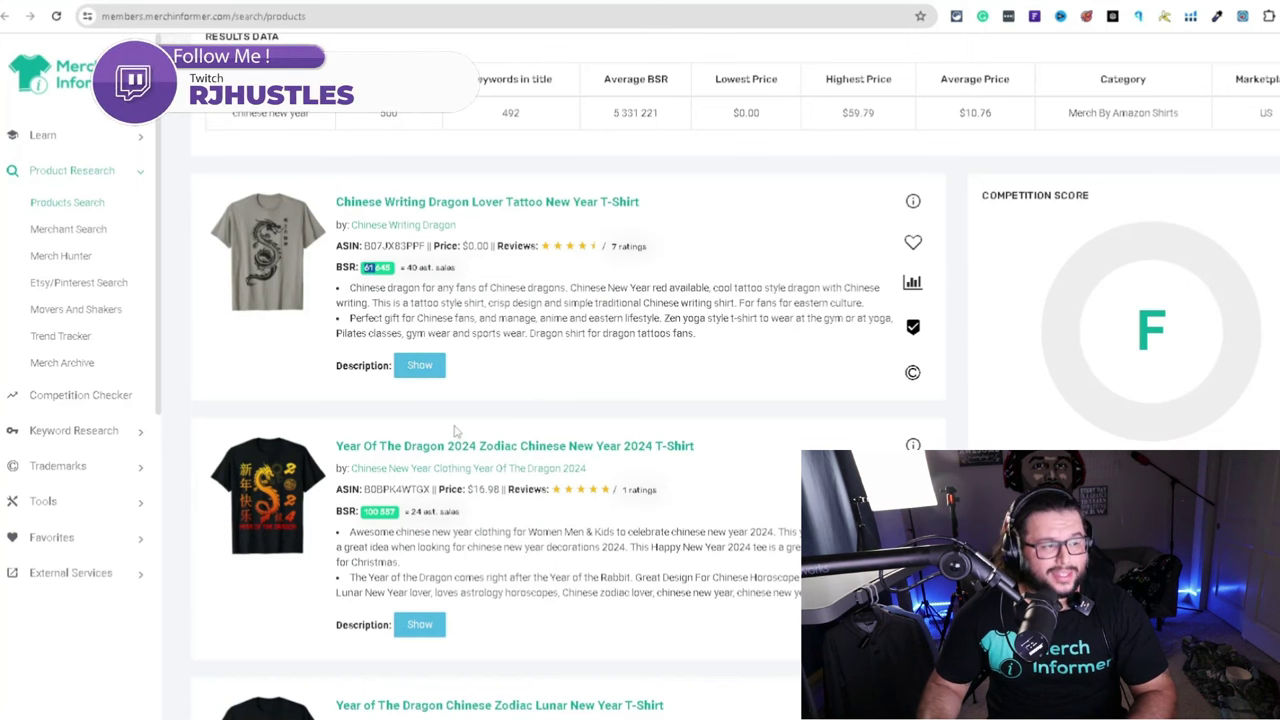
{"action": "scroll", "coordinate": [408, 528], "scroll_direction": "down", "scroll_amount": 2}
{"action": "scroll", "coordinate": [360, 596], "scroll_direction": "down", "scroll_amount": 2}
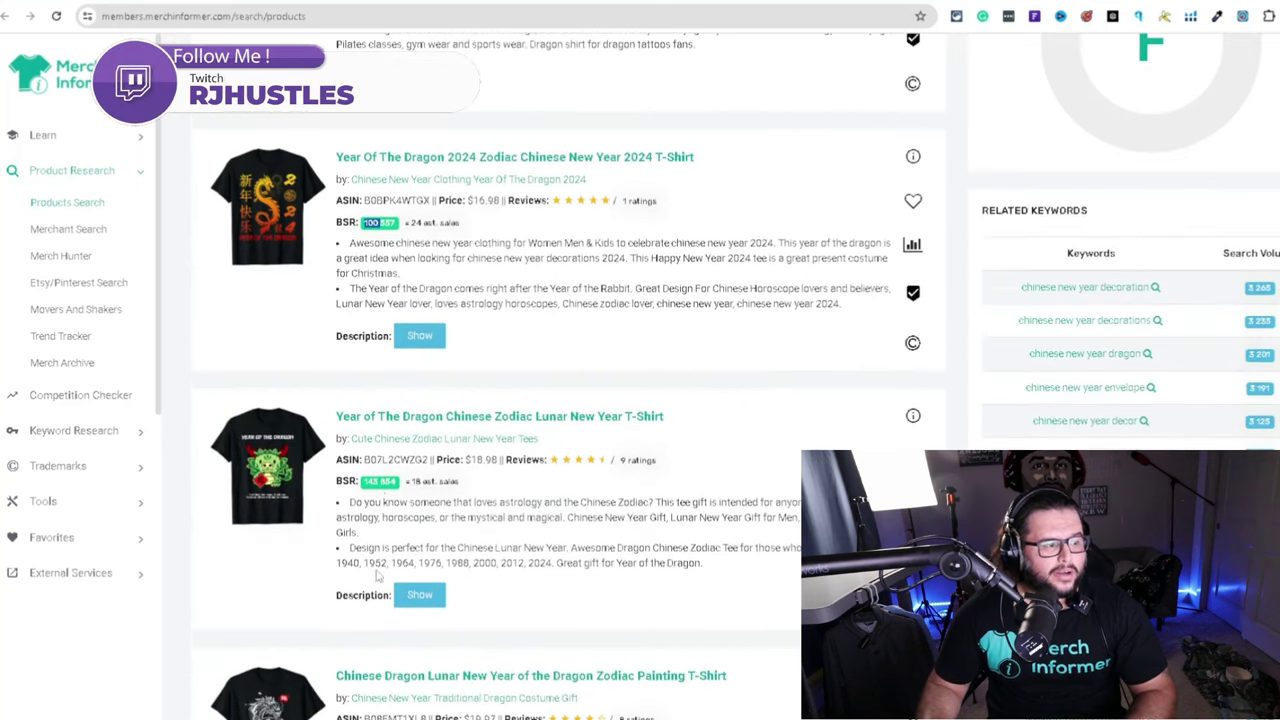
{"action": "left_click_drag", "start_coordinate": [336, 481], "coordinate": [460, 481]}
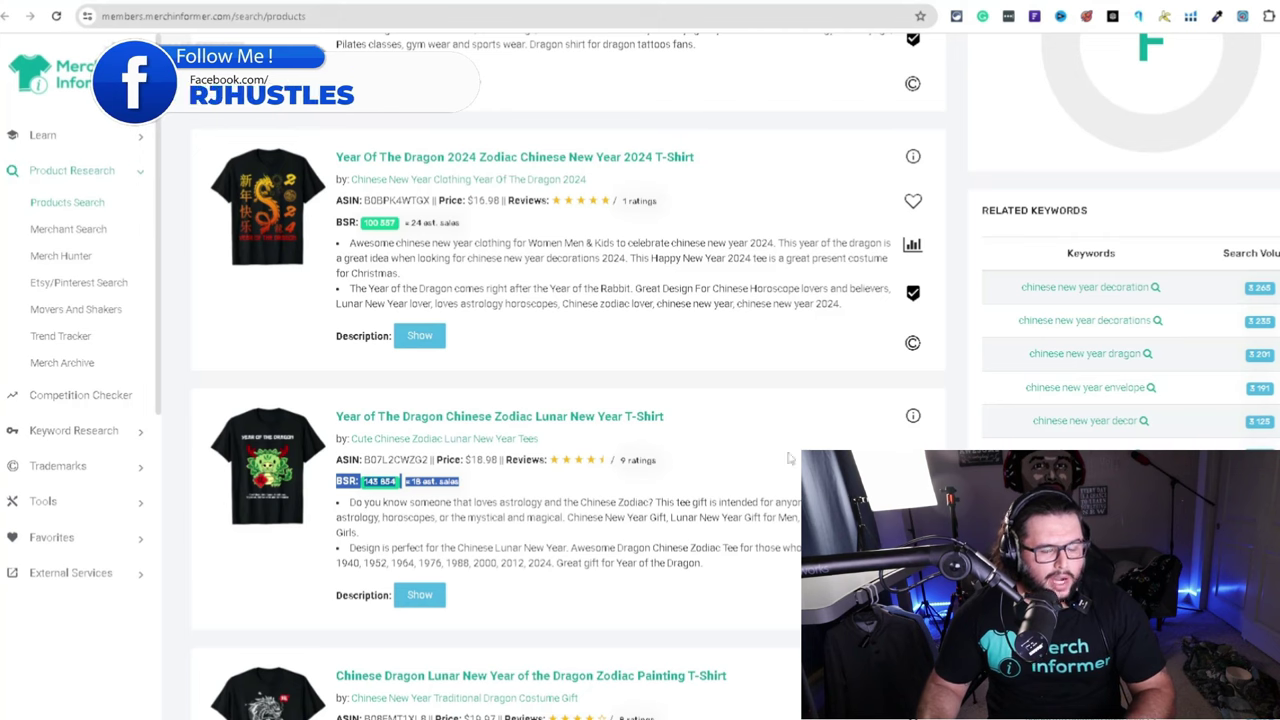
{"action": "scroll", "coordinate": [652, 543], "scroll_direction": "down", "scroll_amount": 8}
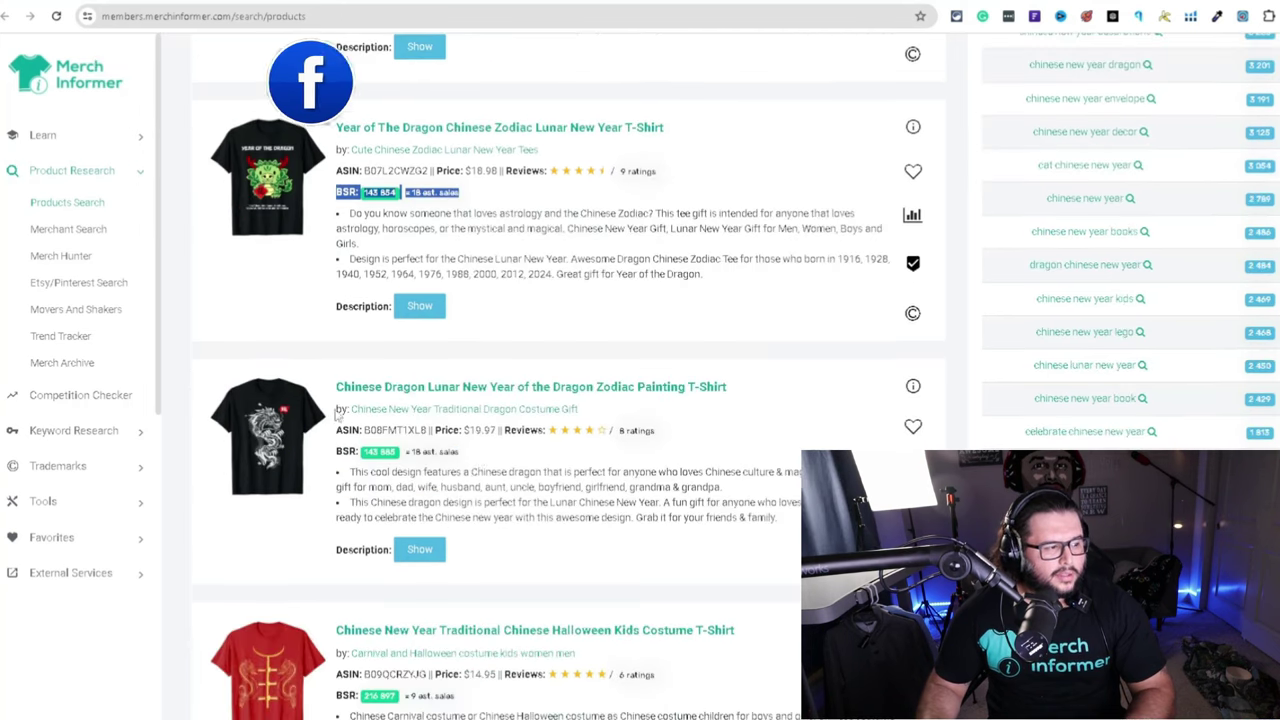
{"action": "scroll", "coordinate": [565, 485], "scroll_direction": "down", "scroll_amount": 9}
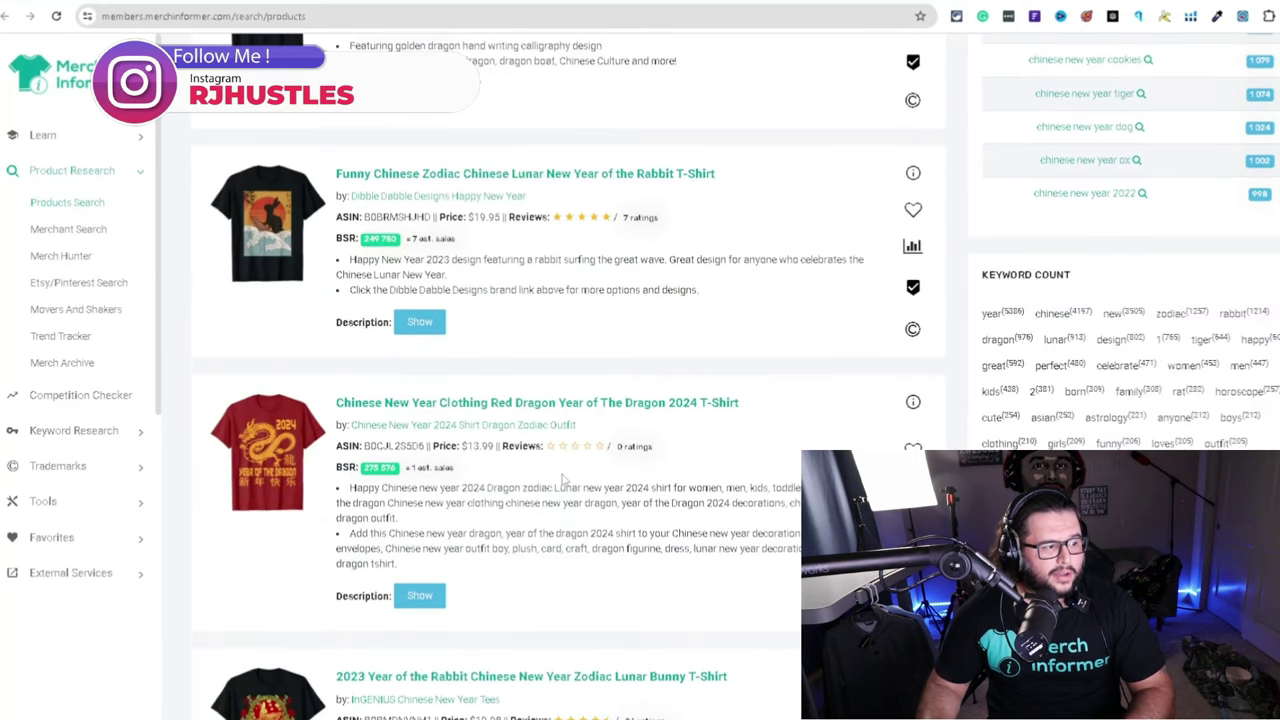
{"action": "scroll", "coordinate": [563, 481], "scroll_direction": "down", "scroll_amount": 9}
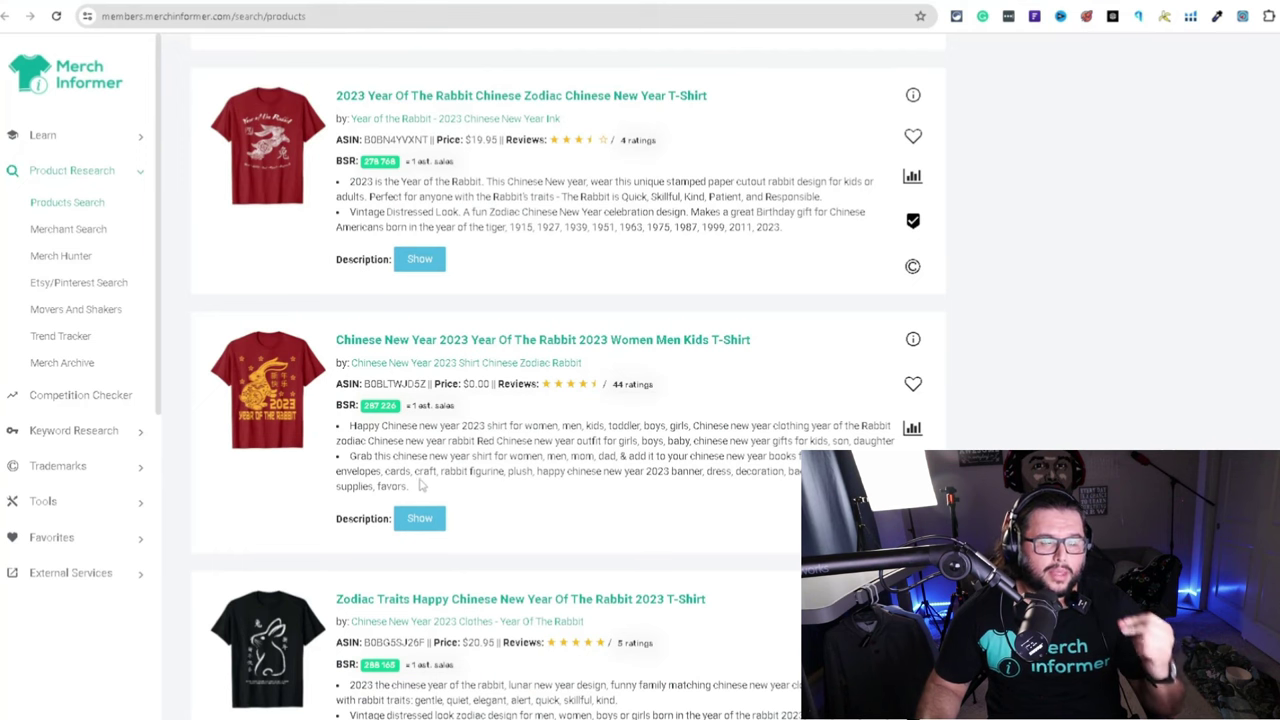
{"action": "scroll", "coordinate": [414, 520], "scroll_direction": "up", "scroll_amount": 8}
{"action": "scroll", "coordinate": [414, 394], "scroll_direction": "down", "scroll_amount": 3}
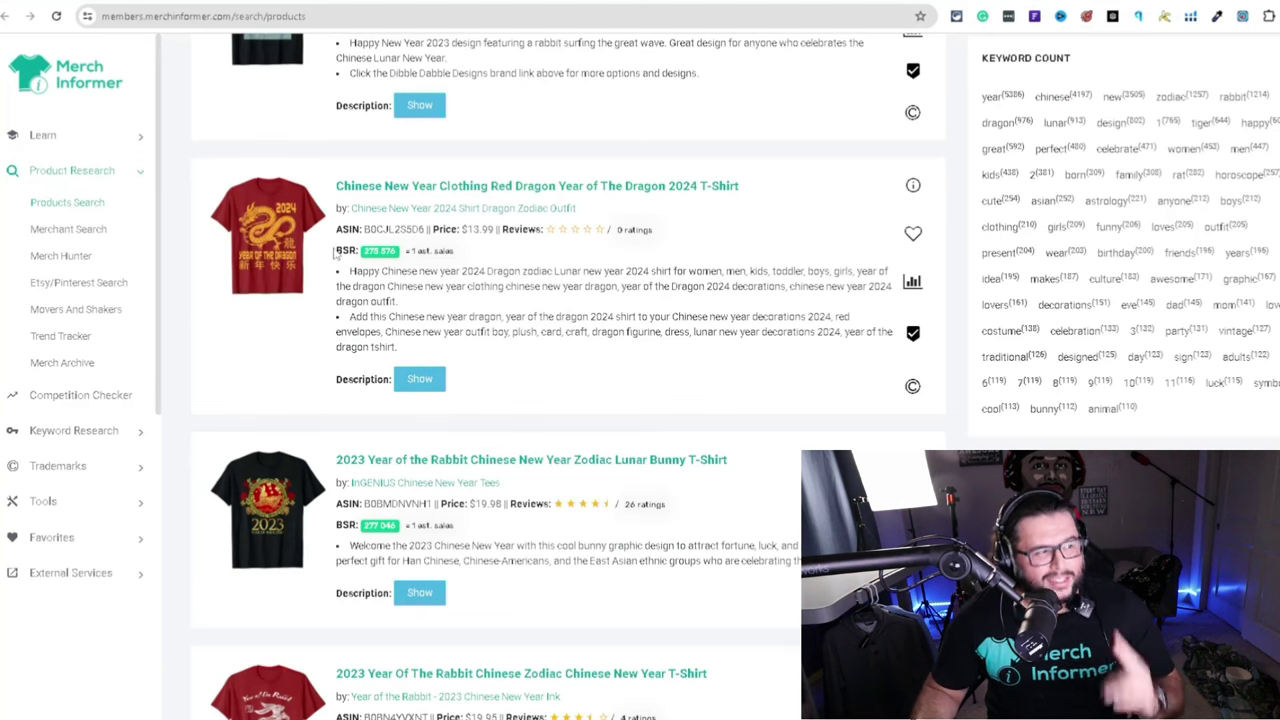
{"action": "scroll", "coordinate": [413, 250], "scroll_direction": "down", "scroll_amount": 10}
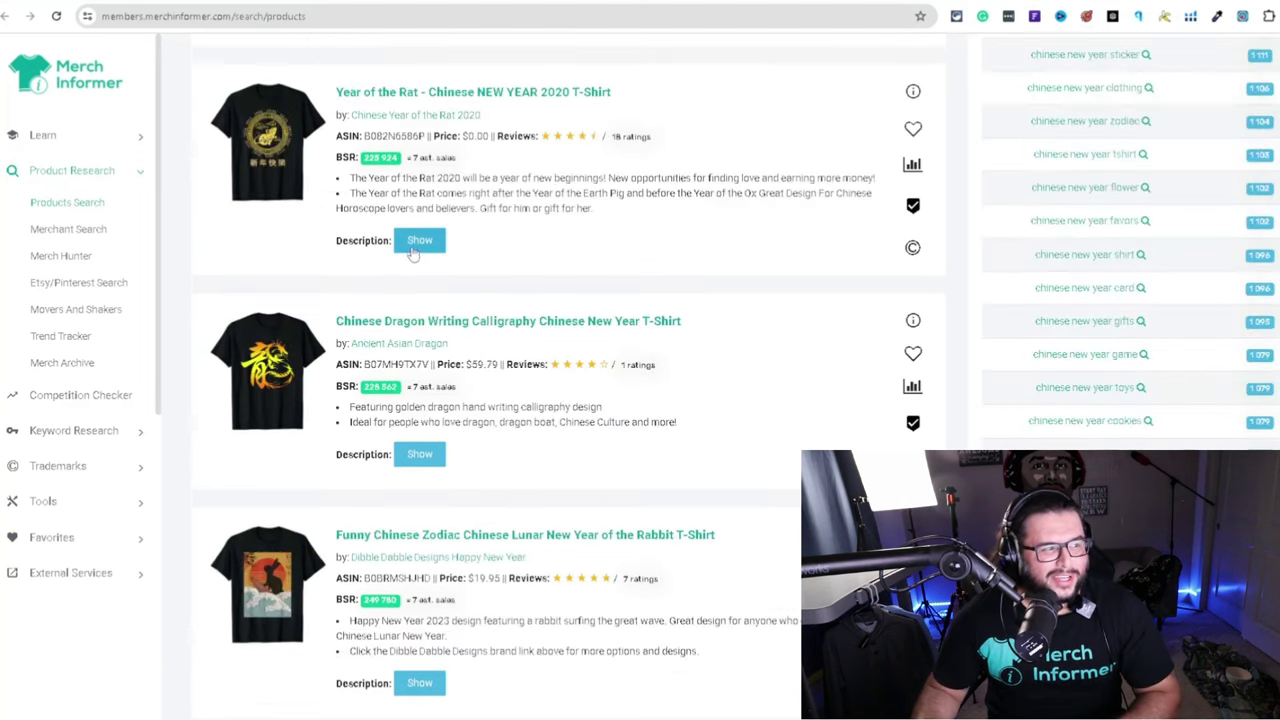
{"action": "scroll", "coordinate": [413, 250], "scroll_direction": "up", "scroll_amount": 5}
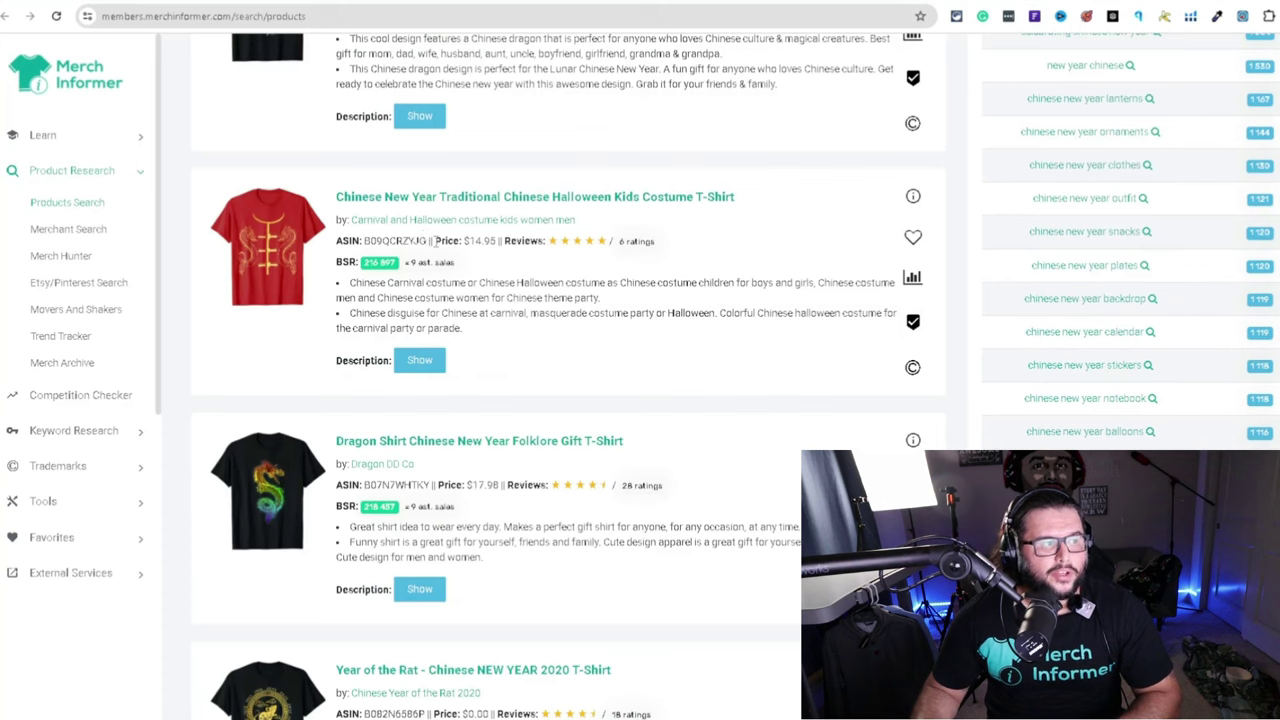
{"action": "scroll", "coordinate": [436, 236], "scroll_direction": "up", "scroll_amount": 4}
{"action": "scroll", "coordinate": [310, 400], "scroll_direction": "down", "scroll_amount": 3}
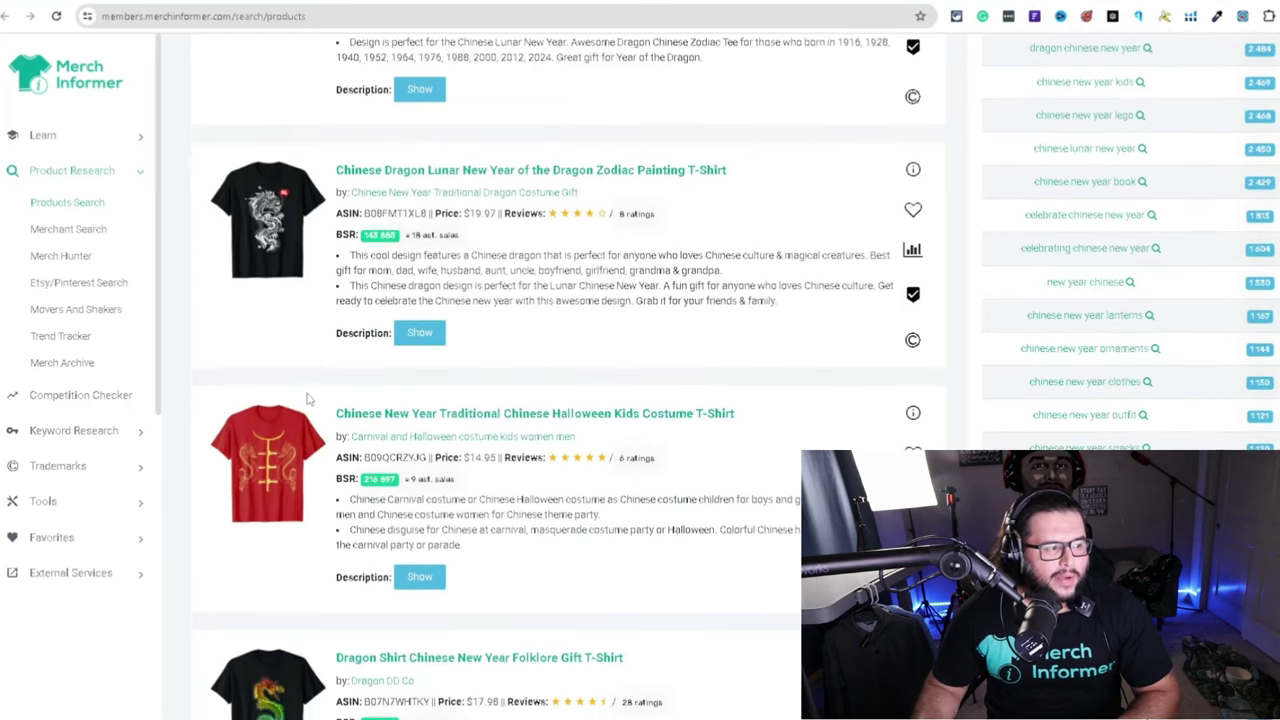
{"action": "scroll", "coordinate": [372, 313], "scroll_direction": "up", "scroll_amount": 6}
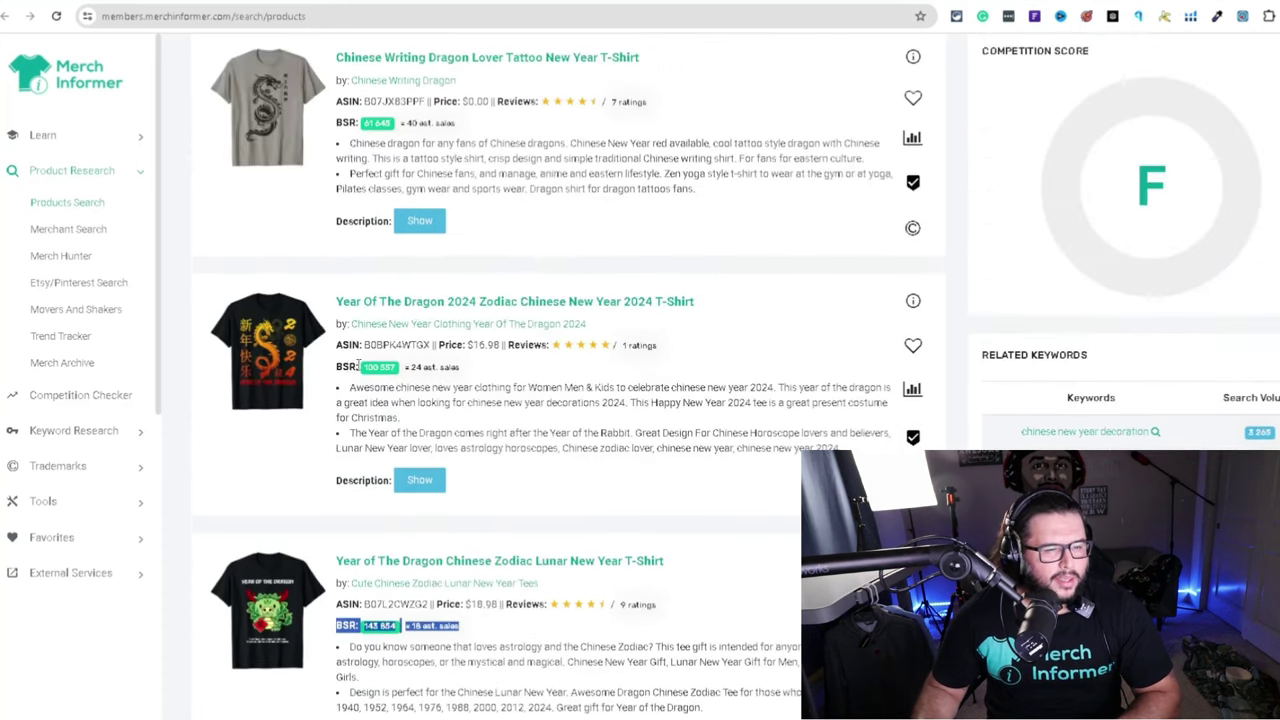
{"action": "scroll", "coordinate": [358, 366], "scroll_direction": "up", "scroll_amount": 2}
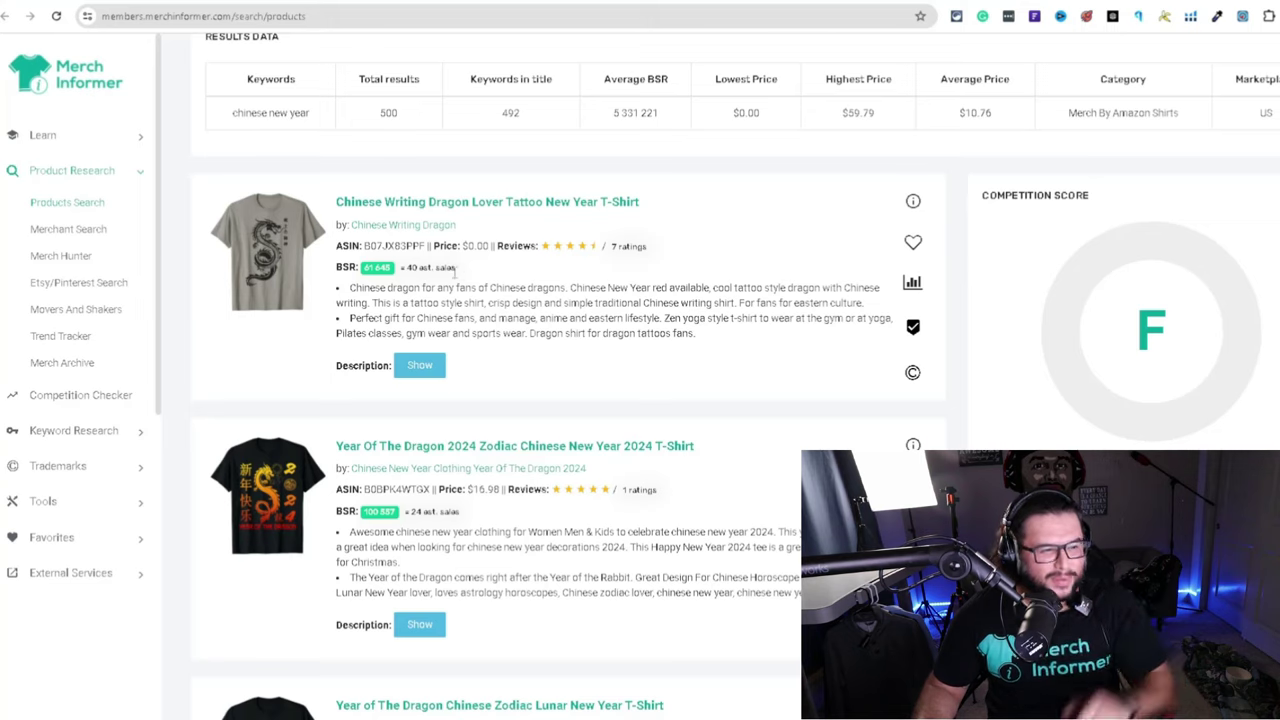
{"action": "scroll", "coordinate": [455, 280], "scroll_direction": "down", "scroll_amount": 4}
{"action": "triple_click", "coordinate": [400, 336]}
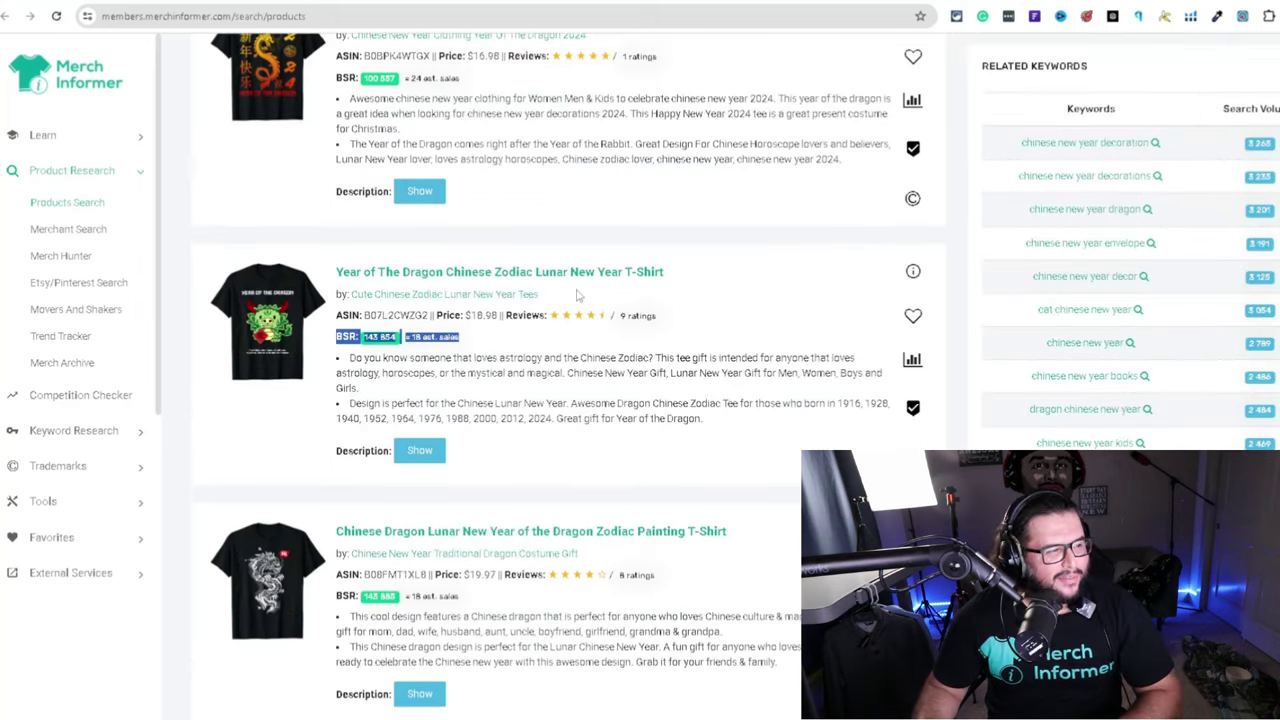
{"action": "left_click", "coordinate": [658, 345]}
{"action": "scroll", "coordinate": [728, 350], "scroll_direction": "down", "scroll_amount": 10}
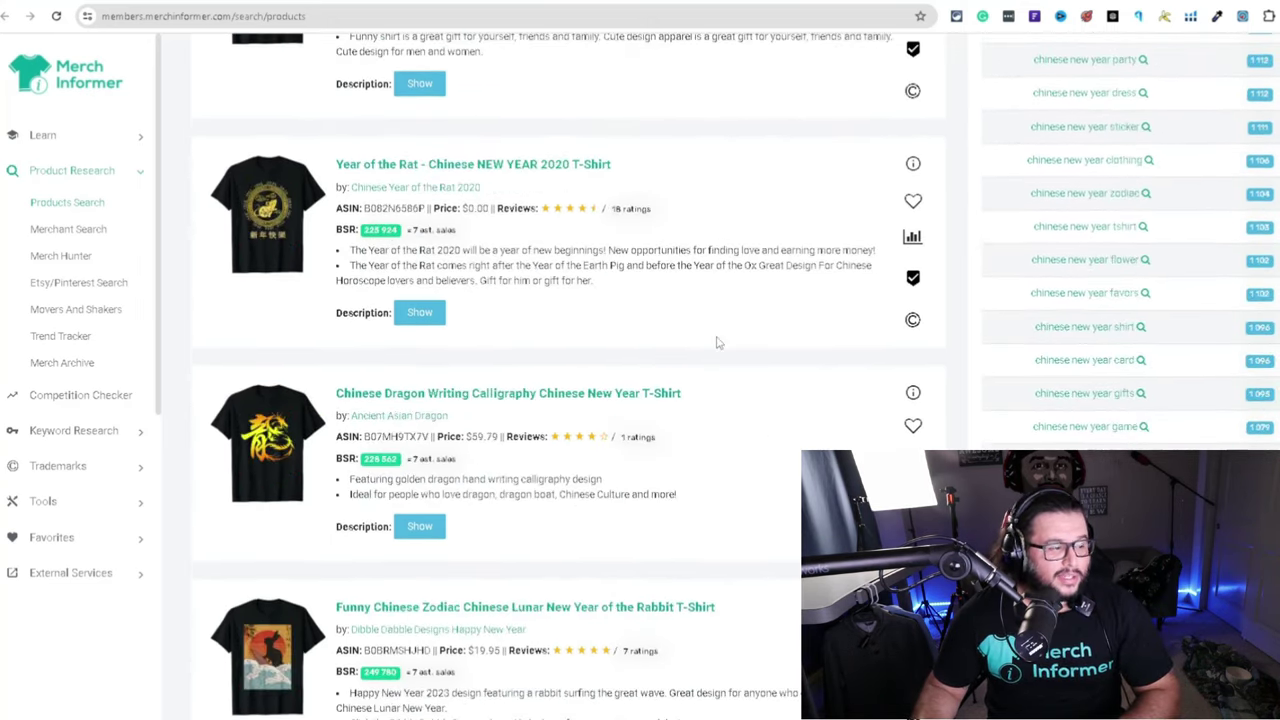